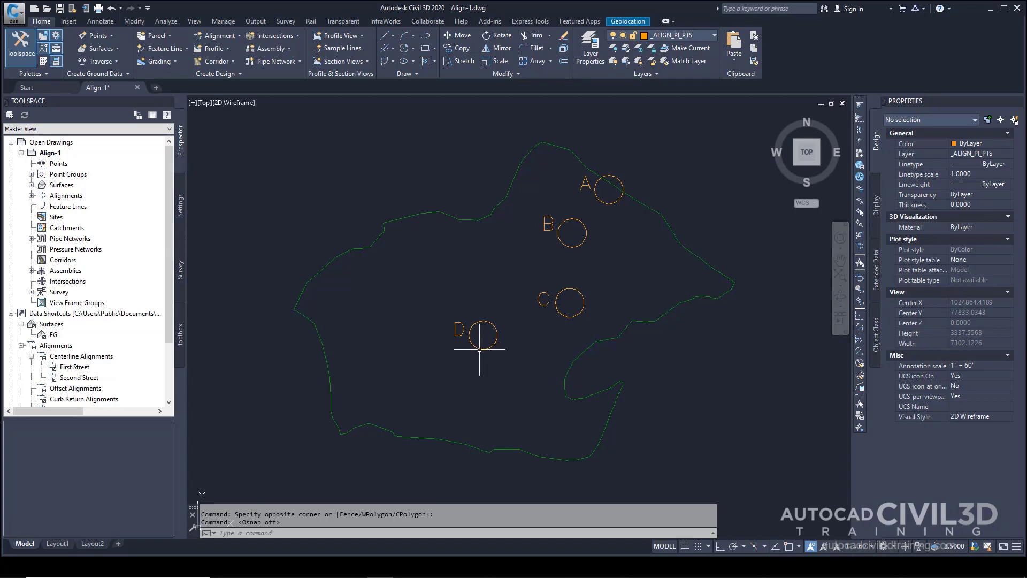
Turn on object snap and start a centerline alignment layout named First Street without criteria-based design.
{"action": "left_click", "coordinate": [790, 549]}
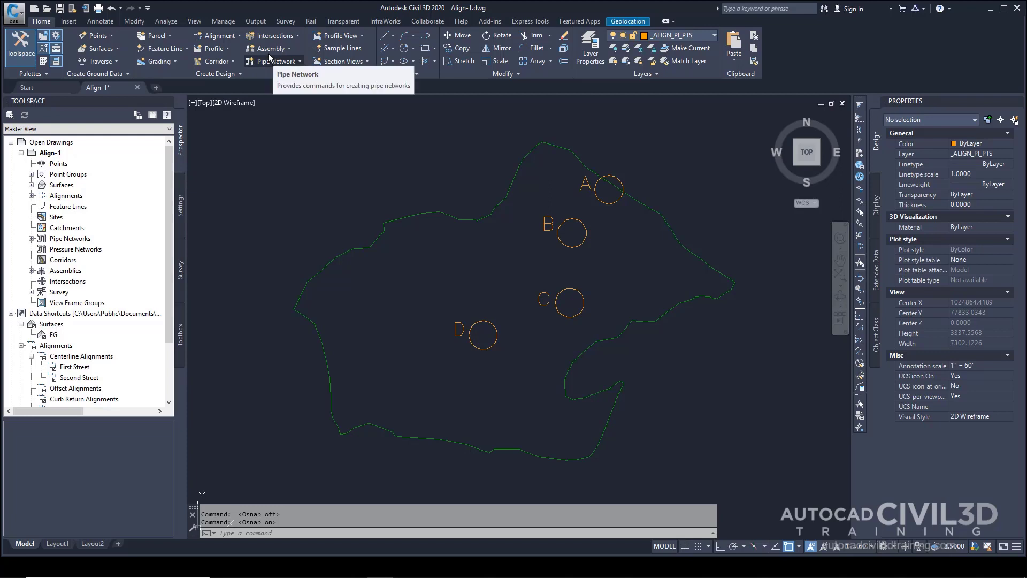
{"action": "left_click", "coordinate": [239, 36]}
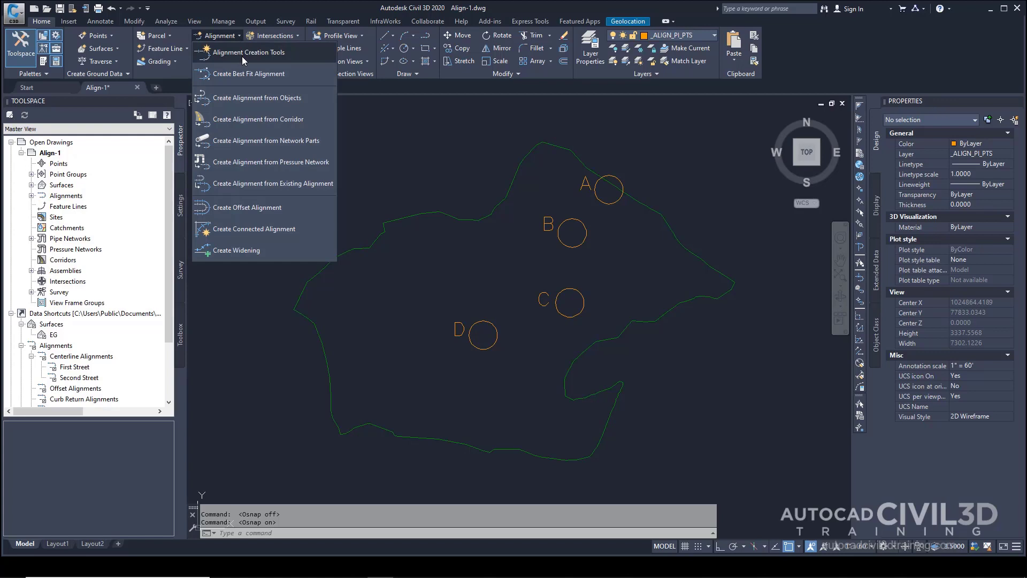
{"action": "left_click", "coordinate": [242, 56]}
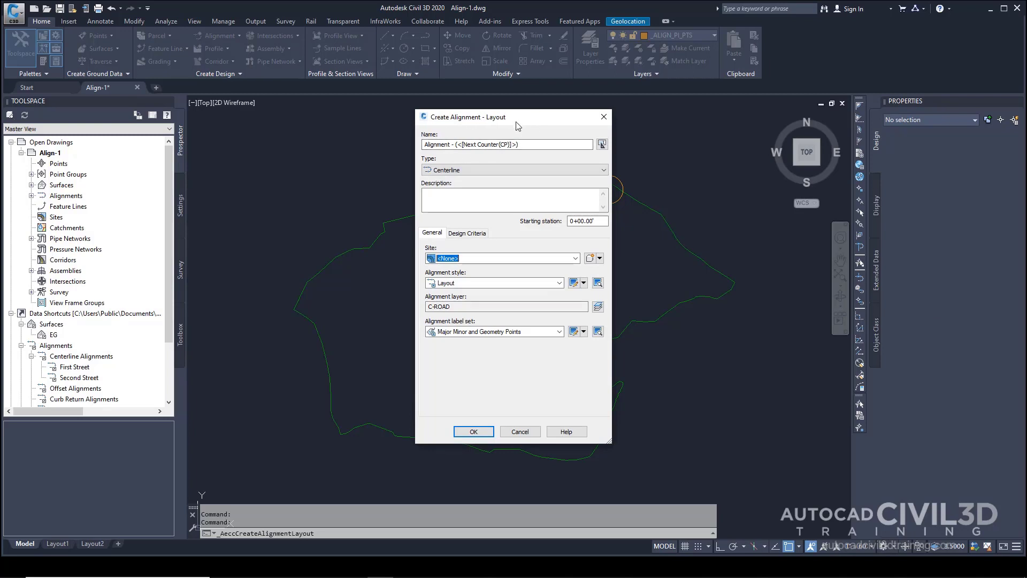
{"action": "left_click", "coordinate": [519, 145]}
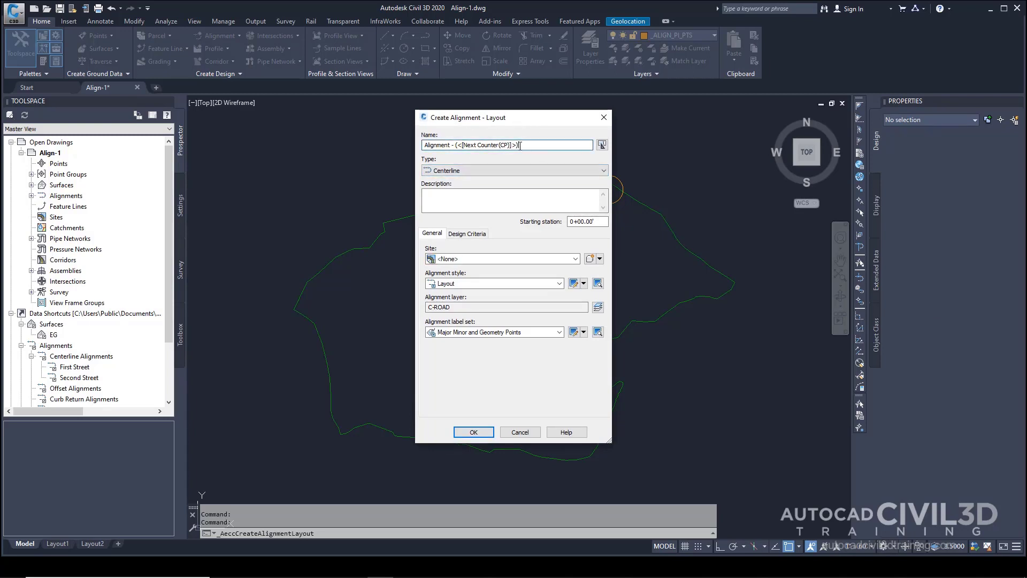
{"action": "left_click_drag", "start_coordinate": [520, 145], "coordinate": [396, 140]}
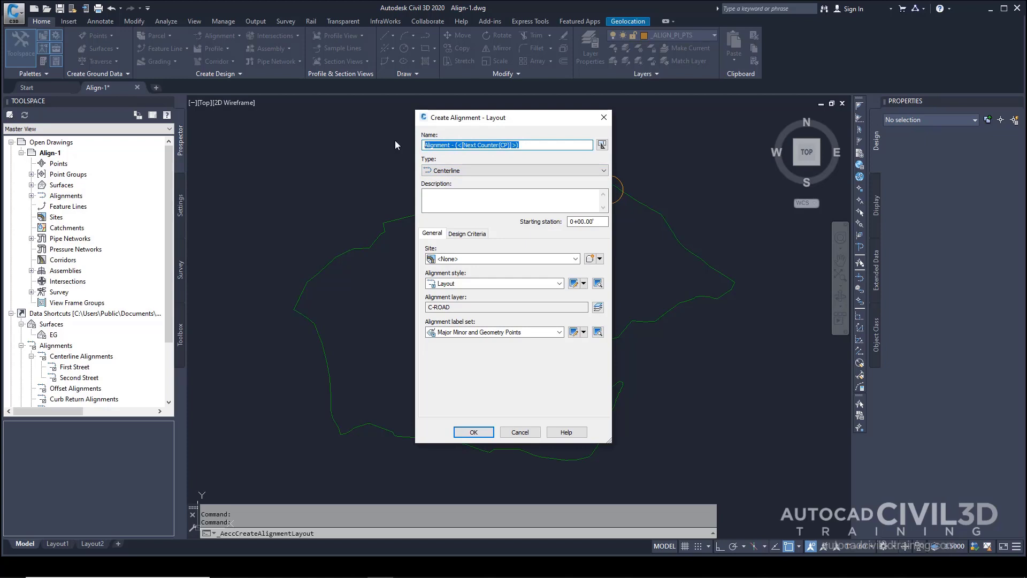
{"action": "type", "text": "Firs"}
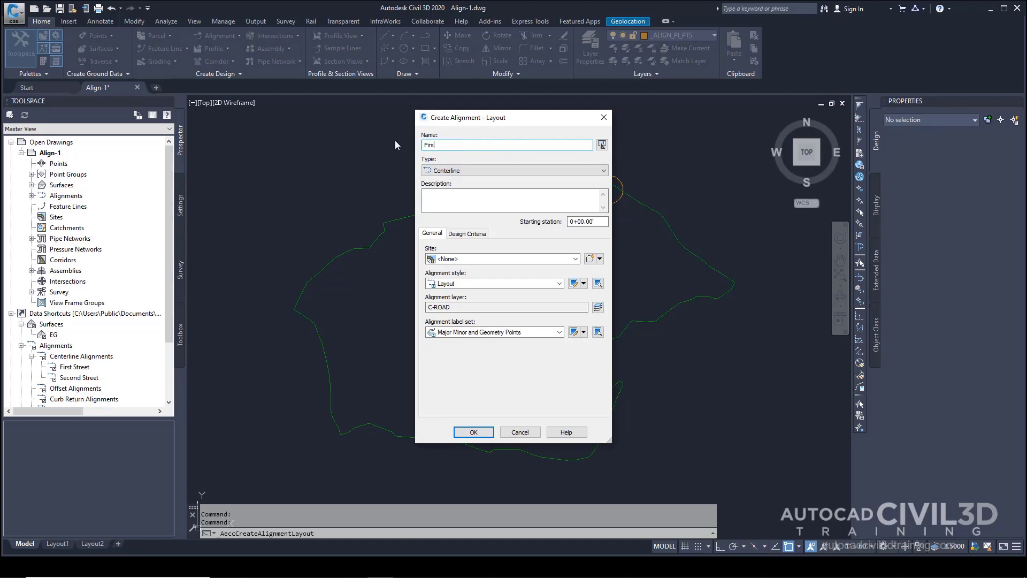
{"action": "type", "text": "t Street"}
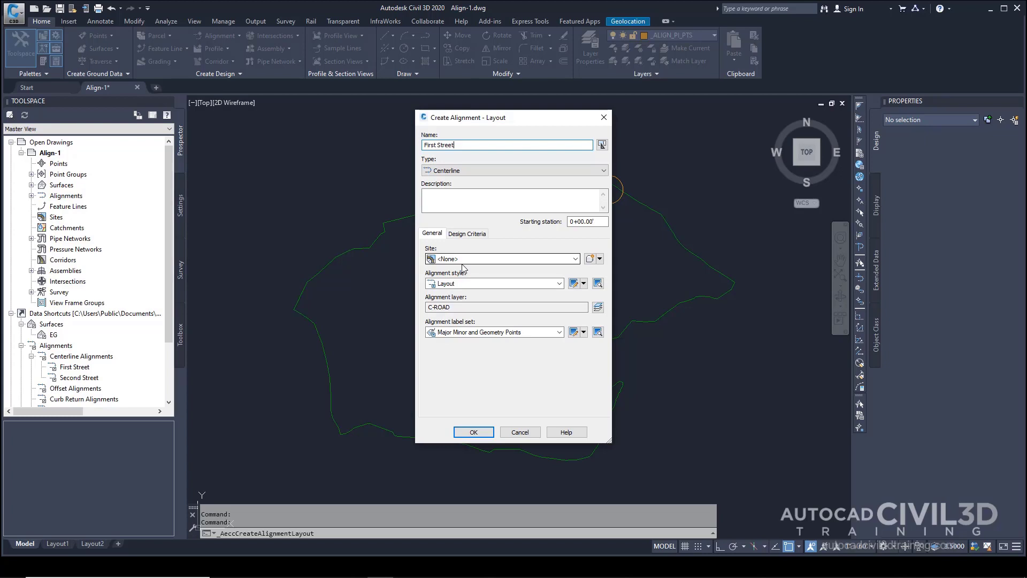
{"action": "left_click", "coordinate": [469, 234]}
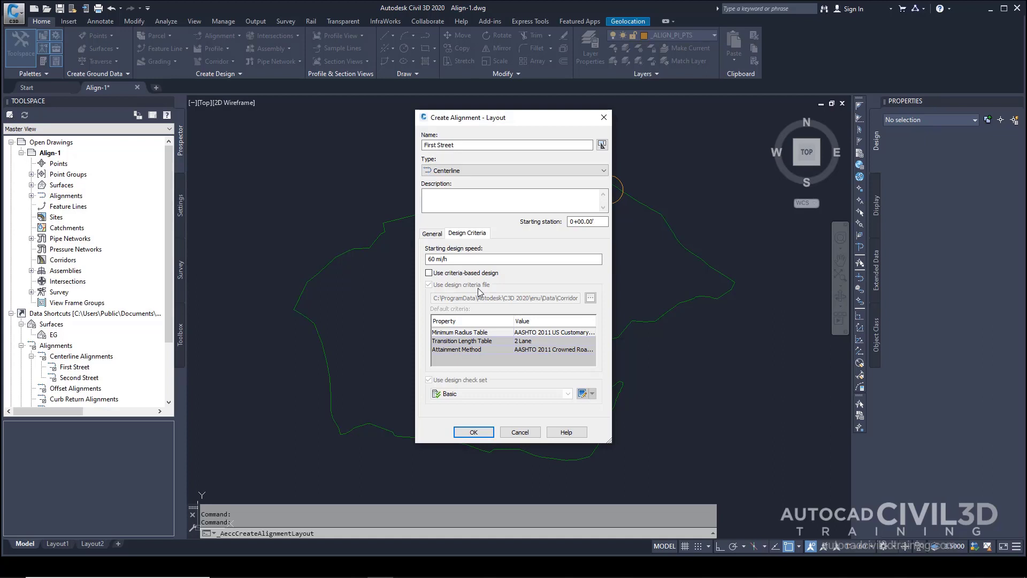
{"action": "left_click", "coordinate": [477, 433]}
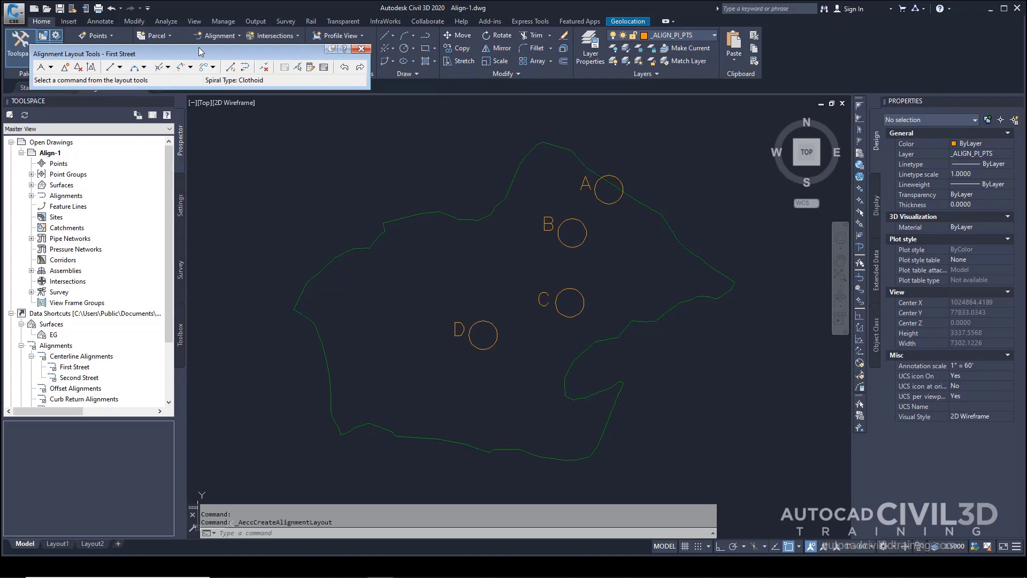
Set the default curve radius for the First Street alignment layout to 350 feet in Curve and Spiral Settings.
{"action": "mouse_move", "coordinate": [199, 52]}
{"action": "left_mouse_down"}
{"action": "mouse_move", "coordinate": [486, 323]}
{"action": "mouse_move", "coordinate": [622, 425]}
{"action": "mouse_move", "coordinate": [682, 442]}
{"action": "mouse_move", "coordinate": [637, 441]}
{"action": "mouse_move", "coordinate": [647, 454]}
{"action": "left_mouse_up"}
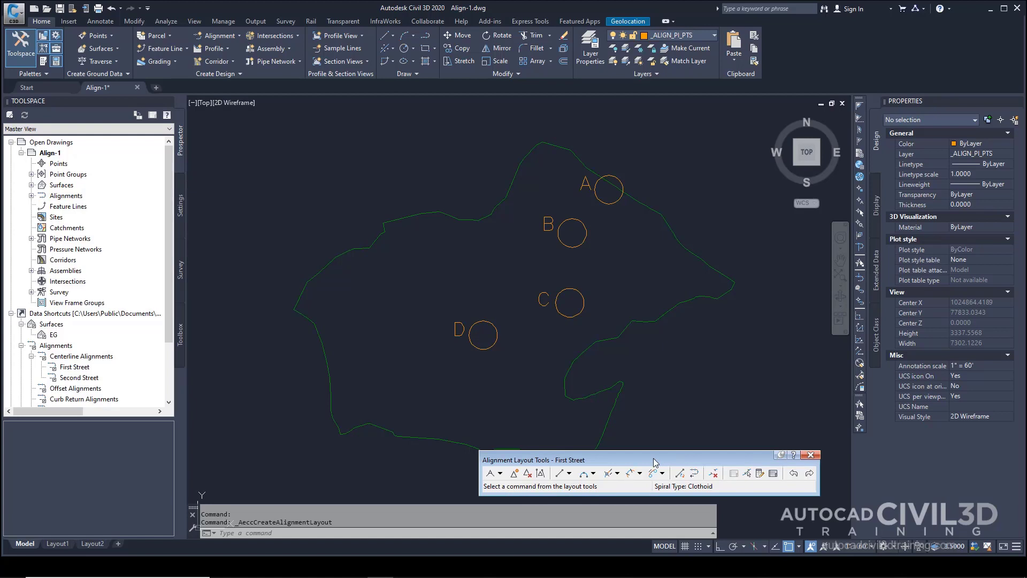
{"action": "left_click", "coordinate": [500, 474]}
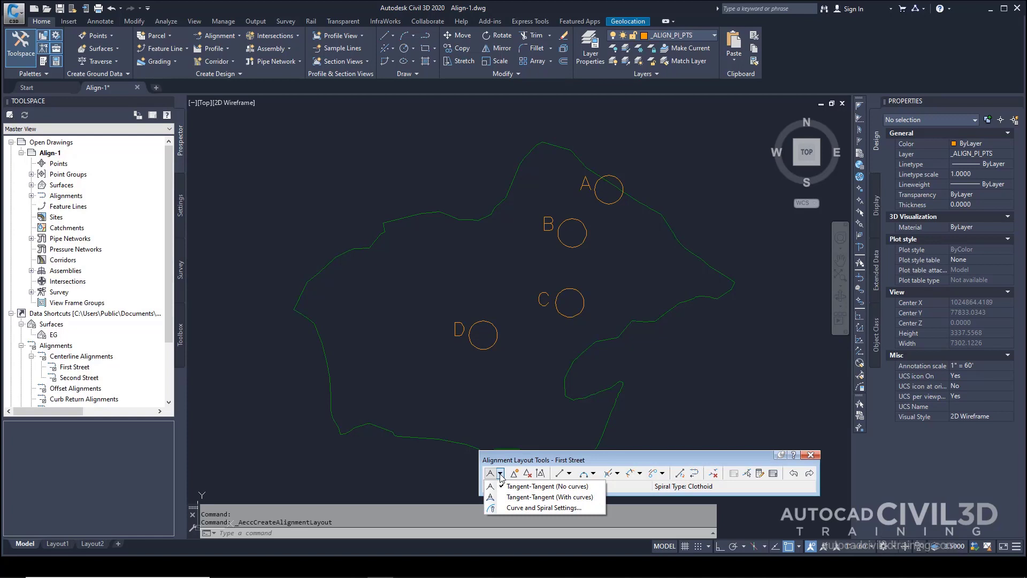
{"action": "left_click", "coordinate": [515, 508]}
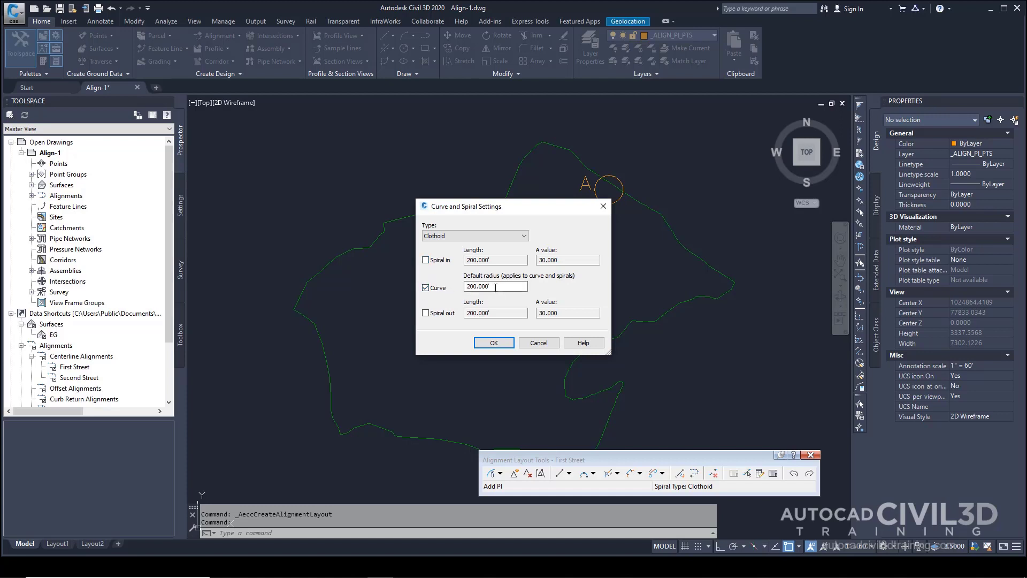
{"action": "left_click_drag", "start_coordinate": [496, 286], "coordinate": [453, 290]}
{"action": "type", "text": "350"}
{"action": "left_click", "coordinate": [493, 343]}
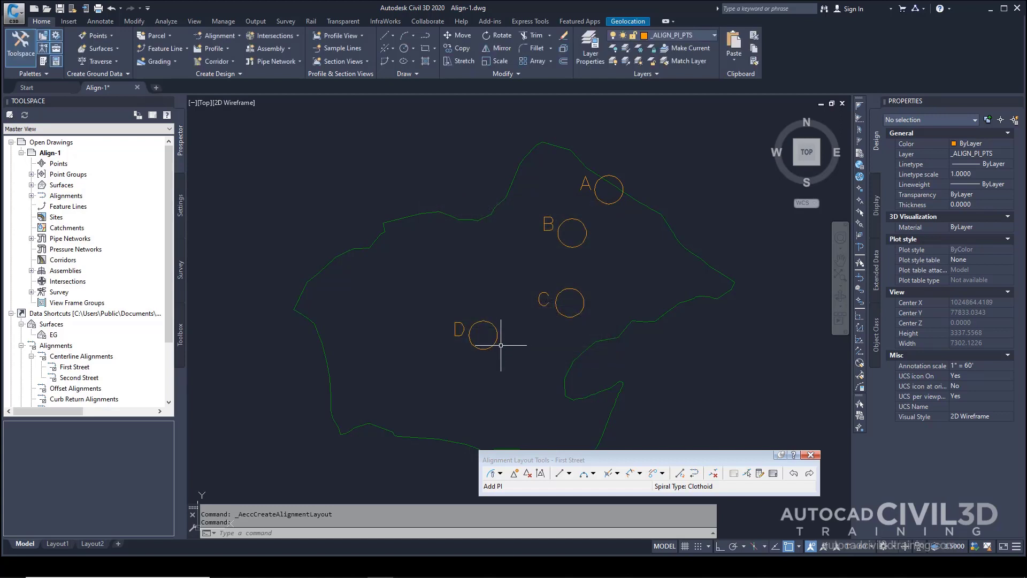
Lay out First Street as tangent-tangent with curves through the centers of circles A, B, C and D.
{"action": "left_click_drag", "start_coordinate": [632, 461], "coordinate": [636, 420]}
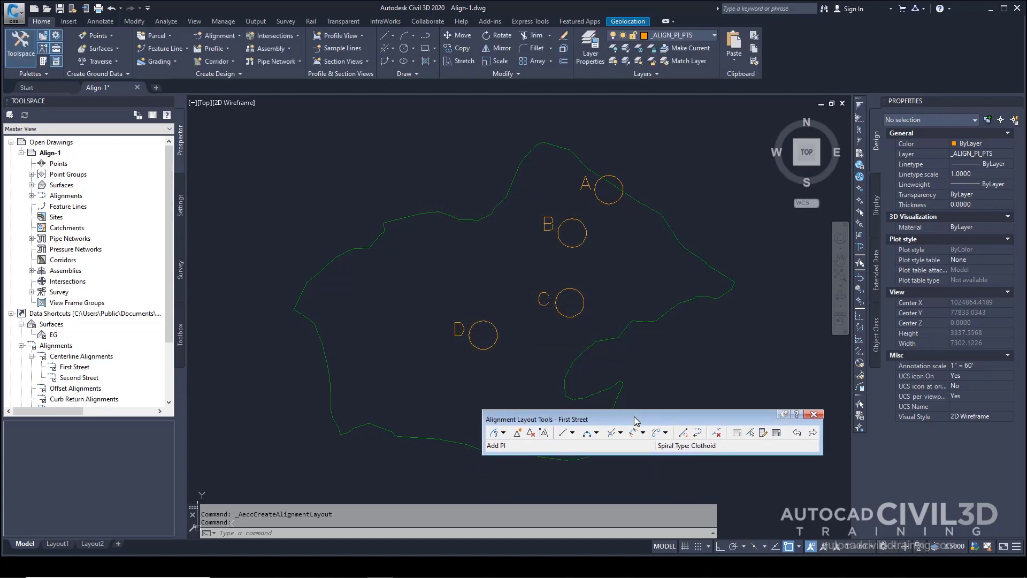
{"action": "left_click", "coordinate": [503, 433]}
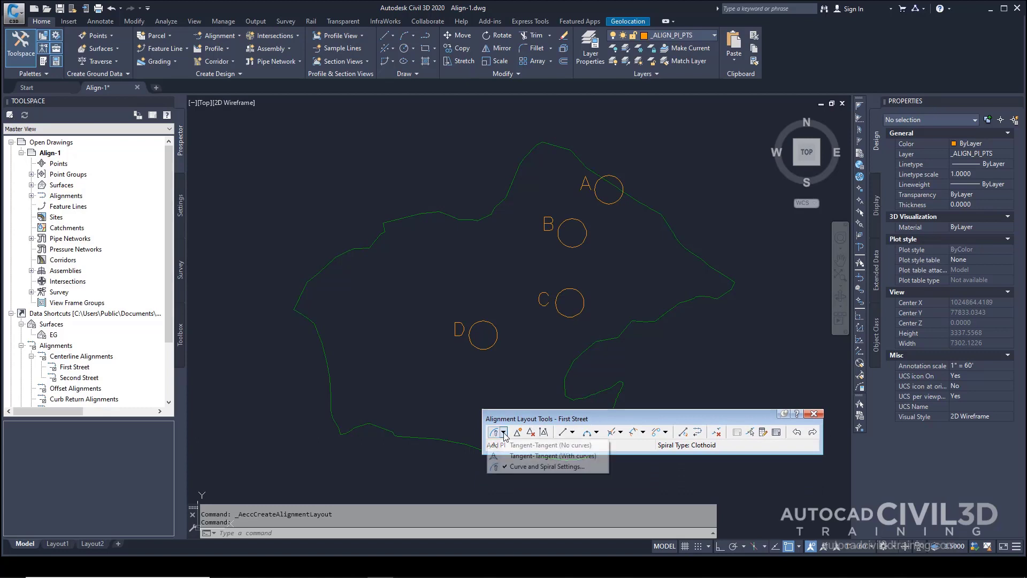
{"action": "left_click", "coordinate": [520, 457]}
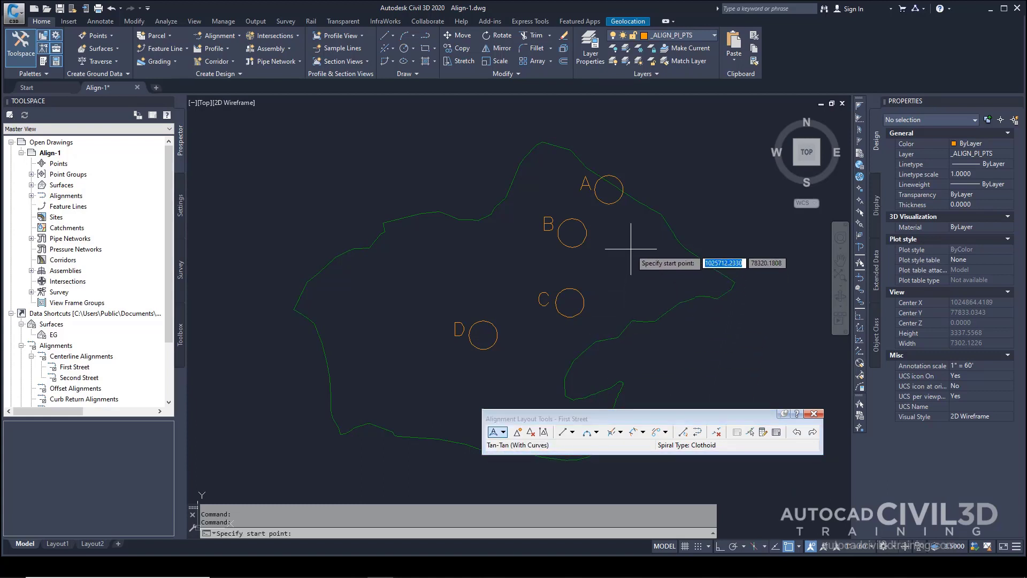
{"action": "left_click", "coordinate": [617, 198]}
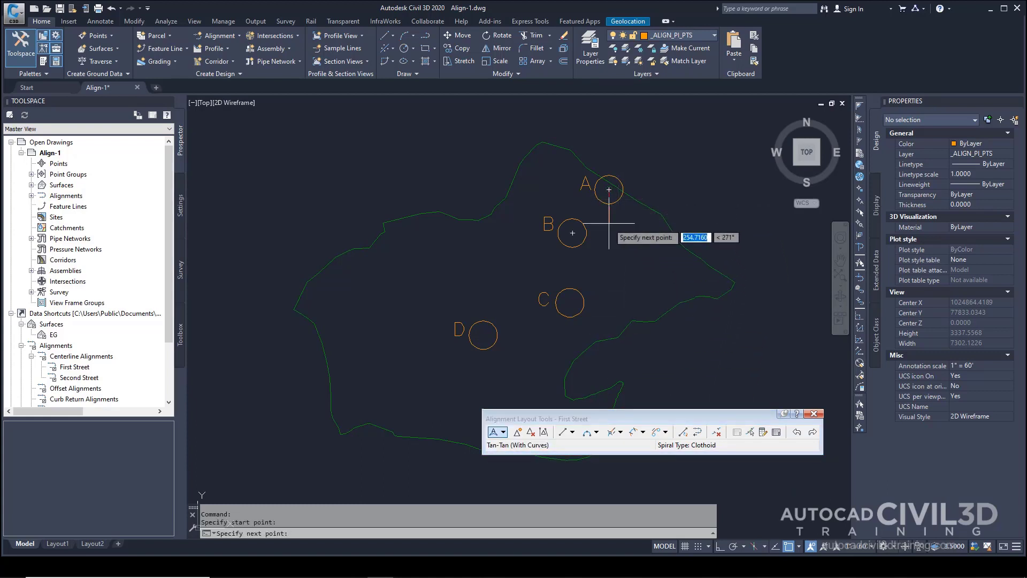
{"action": "left_click", "coordinate": [571, 233]}
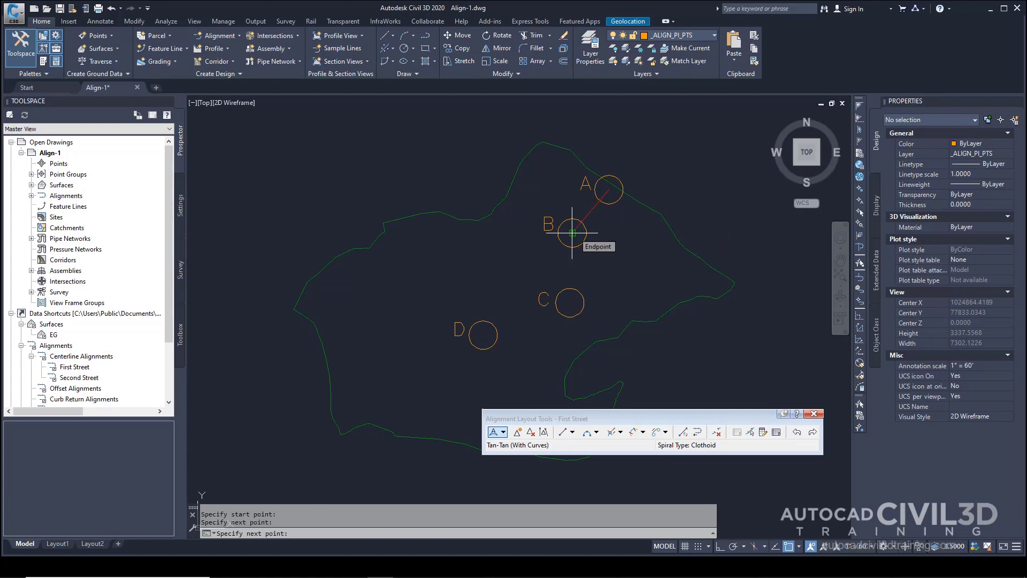
{"action": "left_click", "coordinate": [570, 303]}
{"action": "left_click", "coordinate": [483, 335]}
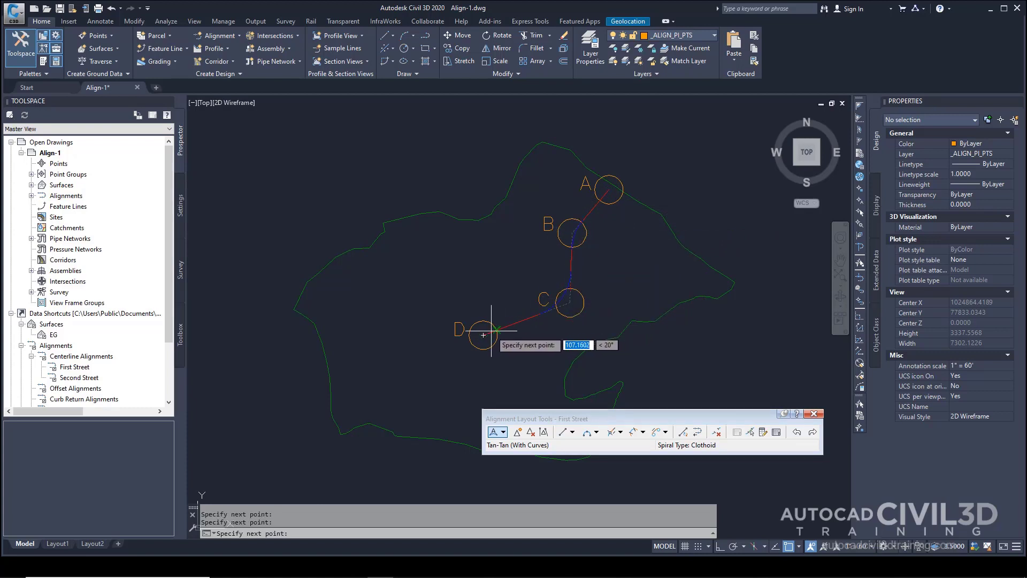
{"action": "key", "text": "Return"}
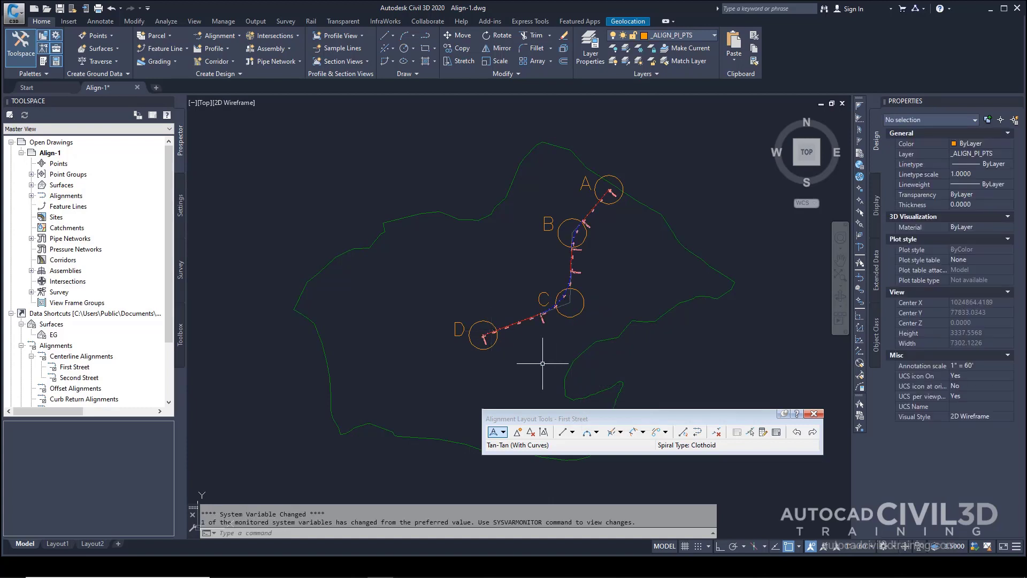
Examine the station labels, geometry point labels and curves along the First Street alignment between D and A.
{"action": "scroll", "coordinate": [485, 338], "scroll_direction": "up", "scroll_amount": 10}
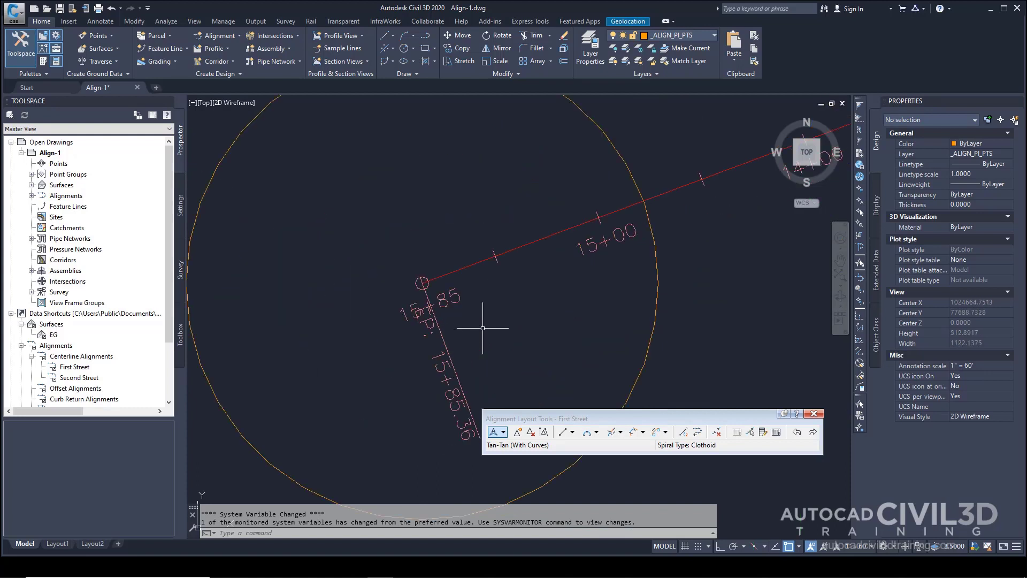
{"action": "middle_click_drag", "start_coordinate": [648, 267], "coordinate": [444, 358]}
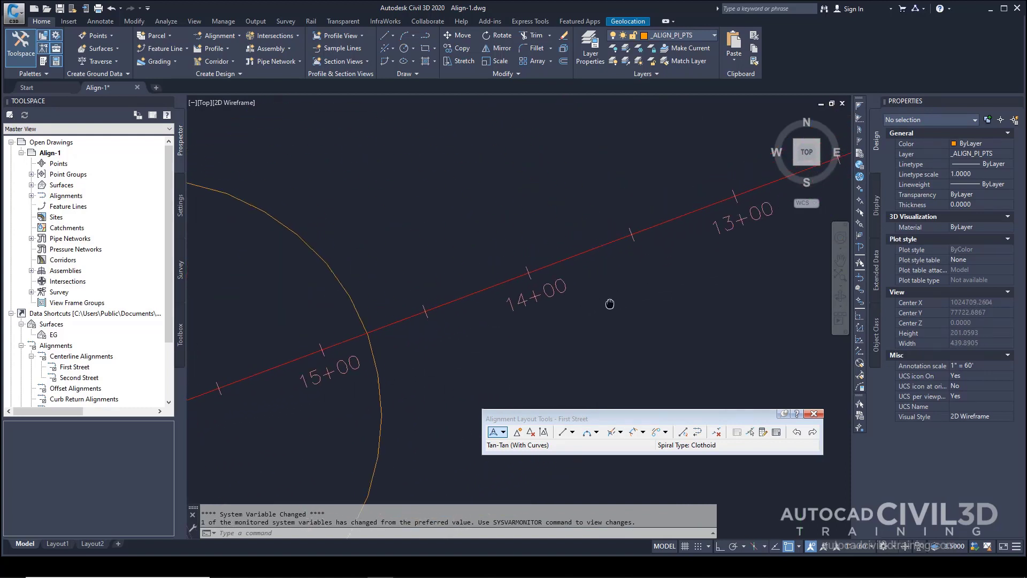
{"action": "middle_click_drag", "start_coordinate": [669, 225], "coordinate": [542, 345]}
{"action": "middle_click_drag", "start_coordinate": [775, 299], "coordinate": [574, 325]}
{"action": "mouse_move", "coordinate": [722, 271]}
{"action": "middle_mouse_down"}
{"action": "mouse_move", "coordinate": [681, 286]}
{"action": "mouse_move", "coordinate": [544, 293]}
{"action": "middle_mouse_up"}
{"action": "scroll", "coordinate": [661, 260], "scroll_direction": "down", "scroll_amount": 6}
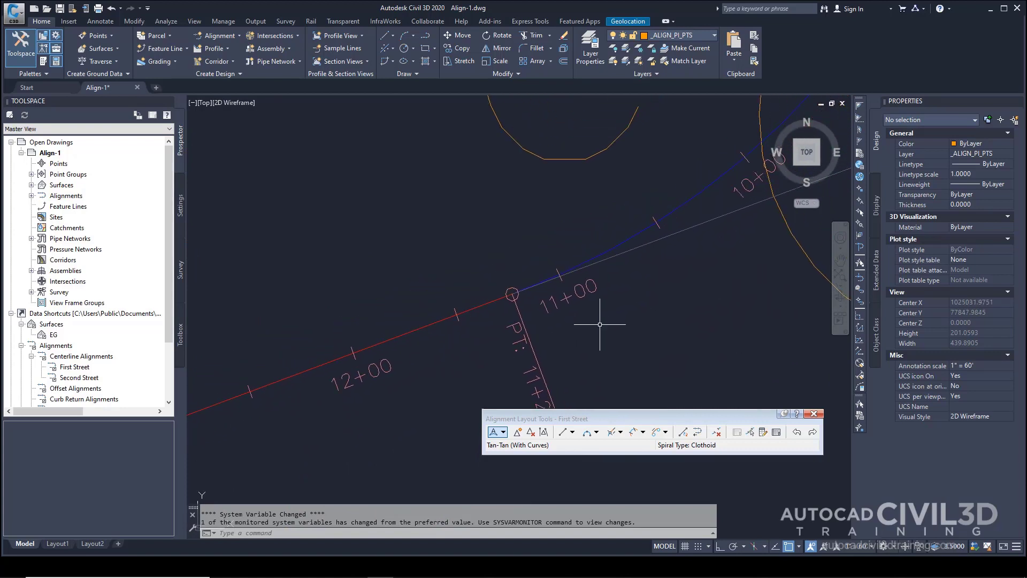
{"action": "mouse_move", "coordinate": [688, 236]}
{"action": "middle_mouse_down"}
{"action": "mouse_move", "coordinate": [678, 298]}
{"action": "mouse_move", "coordinate": [621, 348]}
{"action": "mouse_move", "coordinate": [597, 349]}
{"action": "middle_mouse_up"}
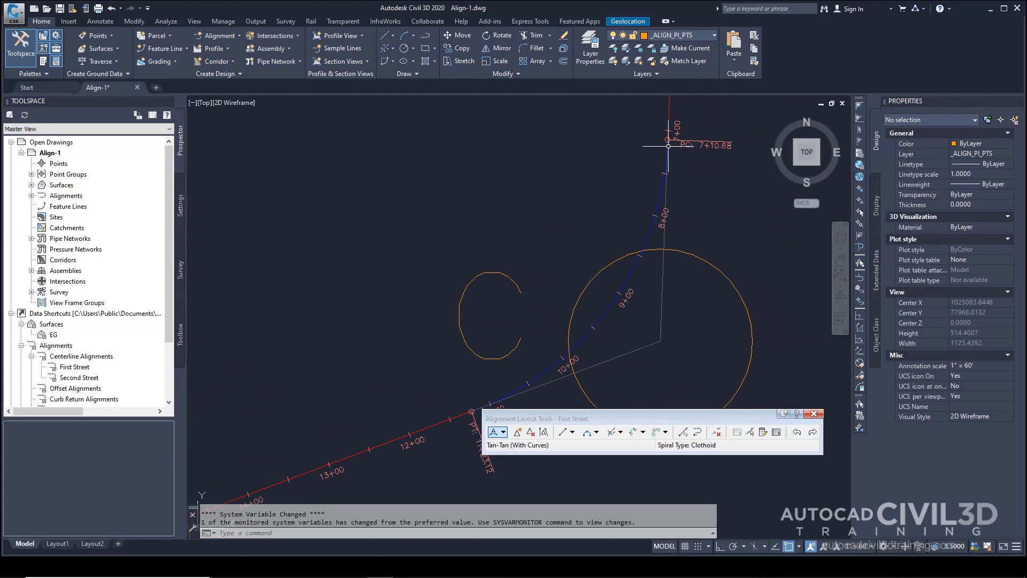
{"action": "middle_click_drag", "start_coordinate": [669, 146], "coordinate": [619, 314]}
{"action": "middle_click_drag", "start_coordinate": [659, 210], "coordinate": [627, 344]}
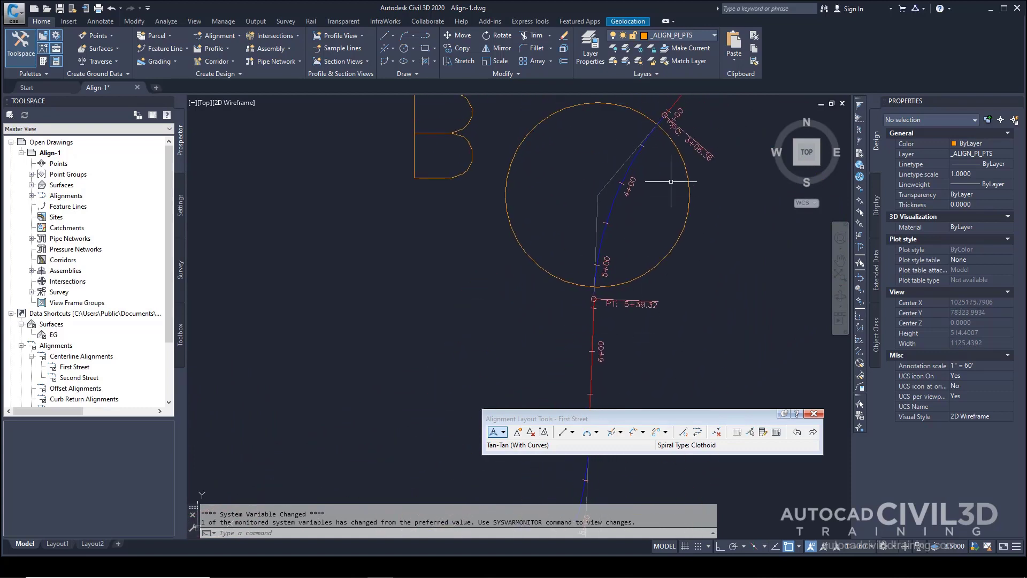
{"action": "middle_click_drag", "start_coordinate": [669, 176], "coordinate": [596, 297]}
{"action": "middle_click_drag", "start_coordinate": [736, 126], "coordinate": [616, 290]}
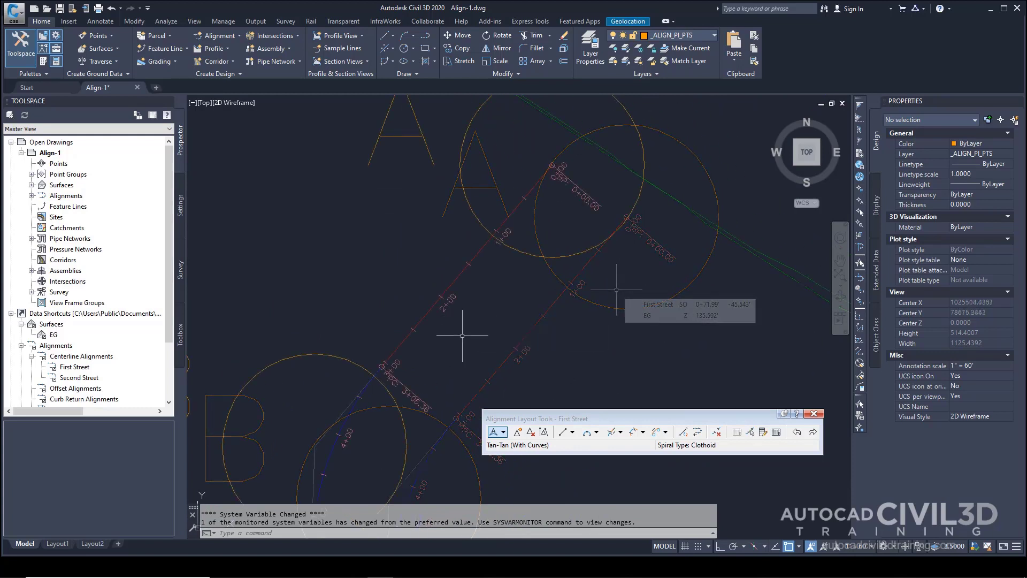
{"action": "mouse_move", "coordinate": [470, 339]}
{"action": "middle_mouse_down"}
{"action": "mouse_move", "coordinate": [476, 271]}
{"action": "mouse_move", "coordinate": [509, 218]}
{"action": "middle_mouse_up"}
{"action": "mouse_move", "coordinate": [467, 375]}
{"action": "middle_mouse_down"}
{"action": "mouse_move", "coordinate": [465, 350]}
{"action": "mouse_move", "coordinate": [528, 218]}
{"action": "middle_mouse_up"}
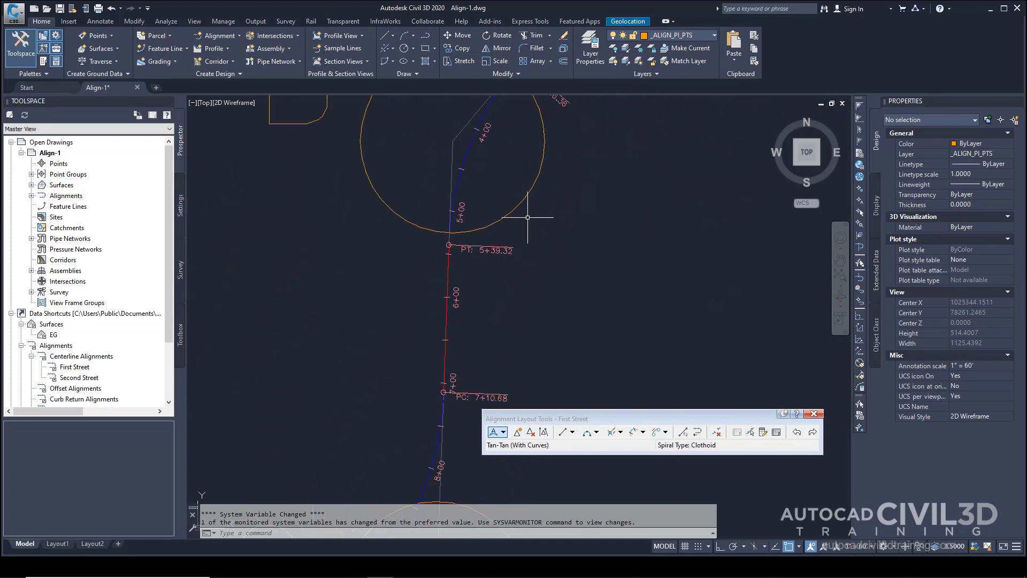
{"action": "middle_click_drag", "start_coordinate": [483, 350], "coordinate": [530, 219]}
{"action": "middle_click_drag", "start_coordinate": [527, 348], "coordinate": [551, 271]}
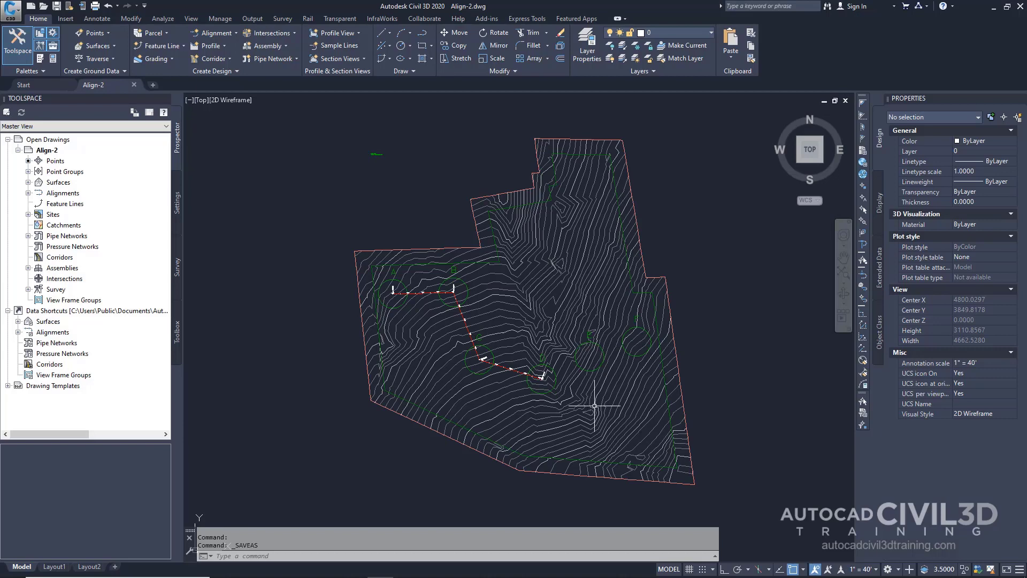
Open the geometry of the existing tangent-only alignment for editing and move the layout tools clear of the alignment.
{"action": "mouse_move", "coordinate": [594, 406]}
{"action": "mouse_move", "coordinate": [493, 364]}
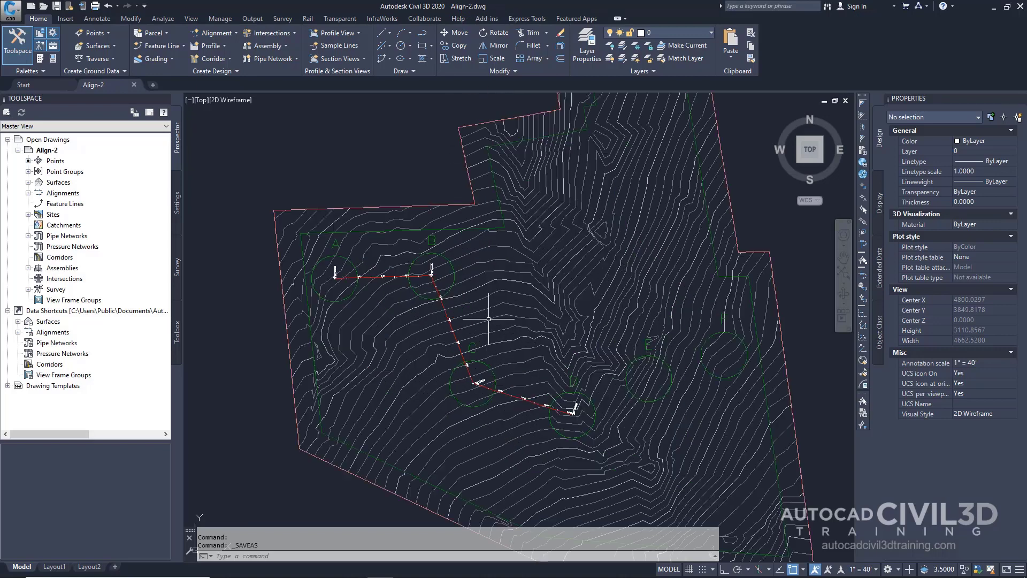
{"action": "scroll", "coordinate": [503, 320], "scroll_direction": "up", "scroll_amount": 4}
{"action": "mouse_move", "coordinate": [474, 310]}
{"action": "middle_mouse_down"}
{"action": "mouse_move", "coordinate": [531, 282]}
{"action": "mouse_move", "coordinate": [583, 292]}
{"action": "middle_mouse_up"}
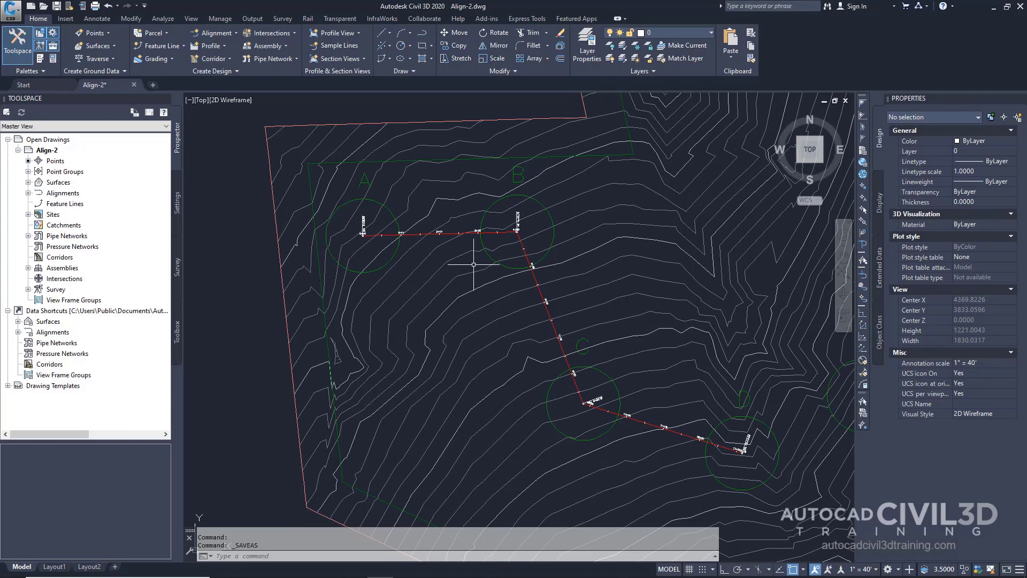
{"action": "left_click", "coordinate": [542, 296]}
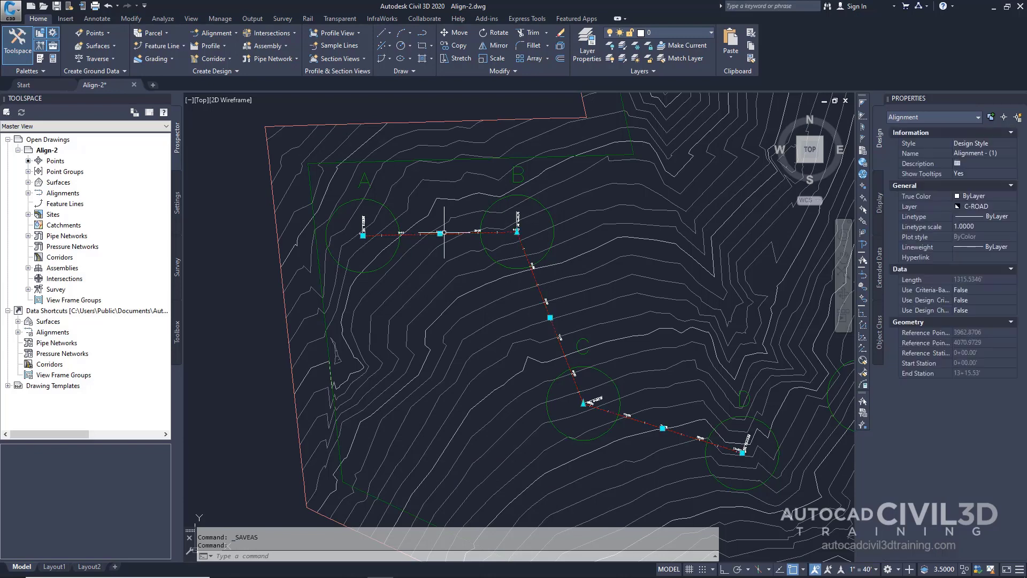
{"action": "right_click", "coordinate": [444, 233]}
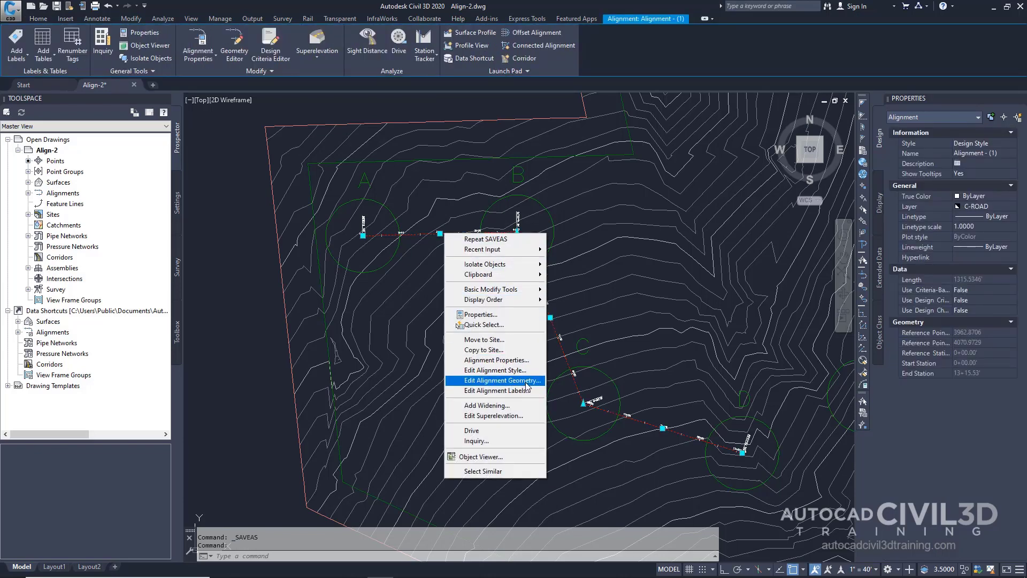
{"action": "left_click", "coordinate": [503, 380]}
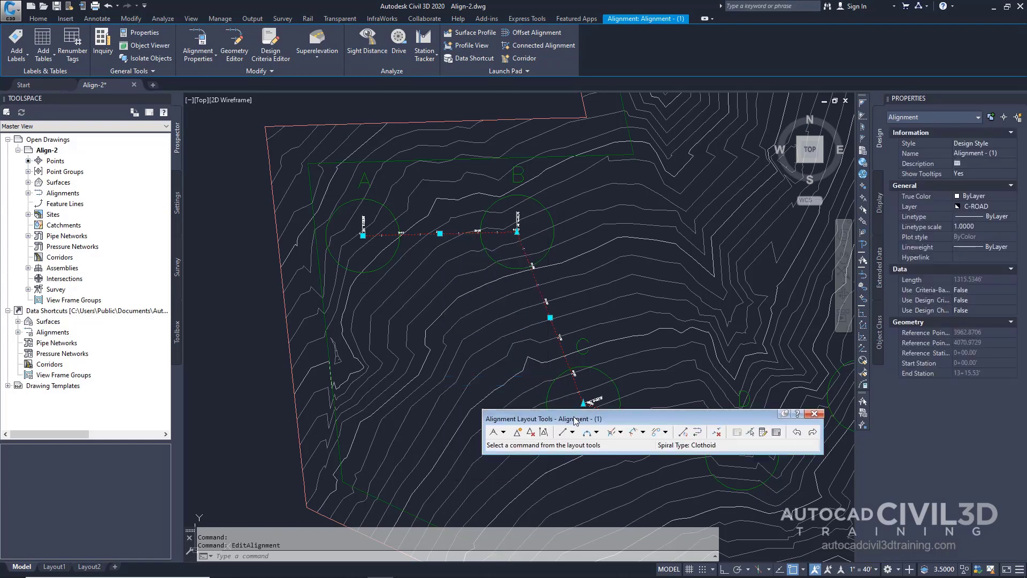
{"action": "left_click_drag", "start_coordinate": [575, 420], "coordinate": [305, 478]}
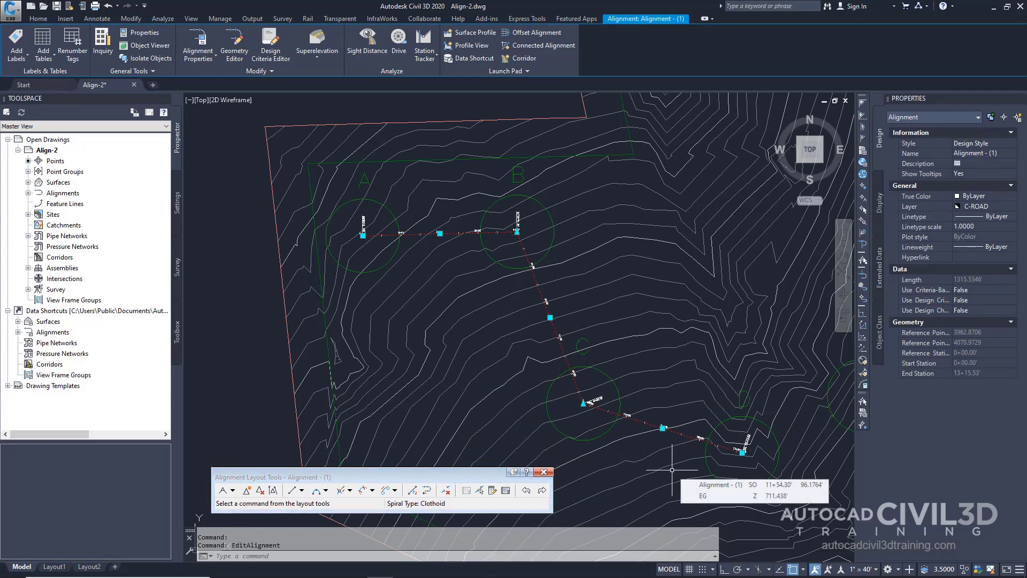
Add a free curve fillet between the two tangents meeting at circle B, with a solution angle less than 180 and a 200-foot radius.
{"action": "left_click", "coordinate": [326, 490]}
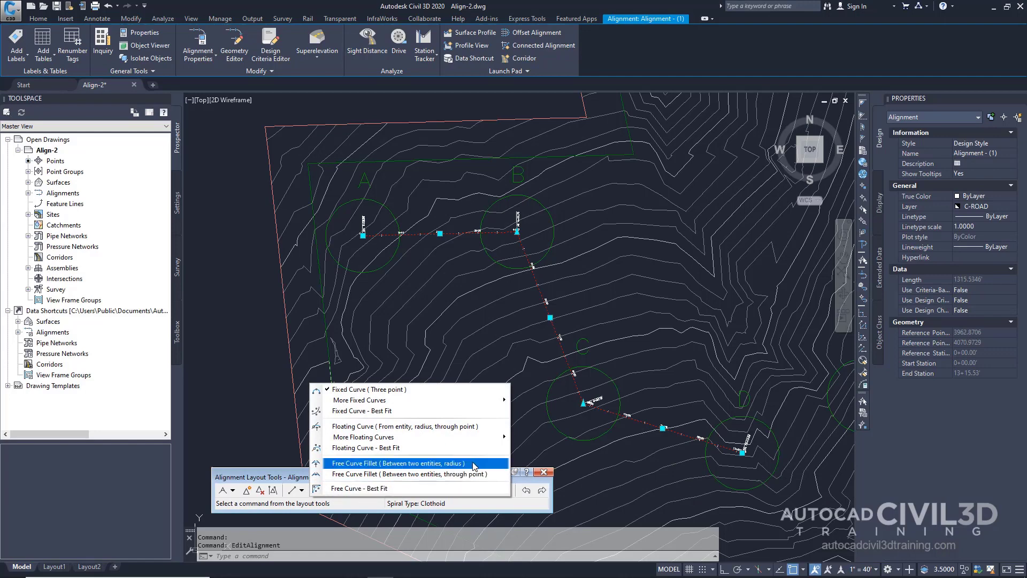
{"action": "left_click", "coordinate": [398, 463]}
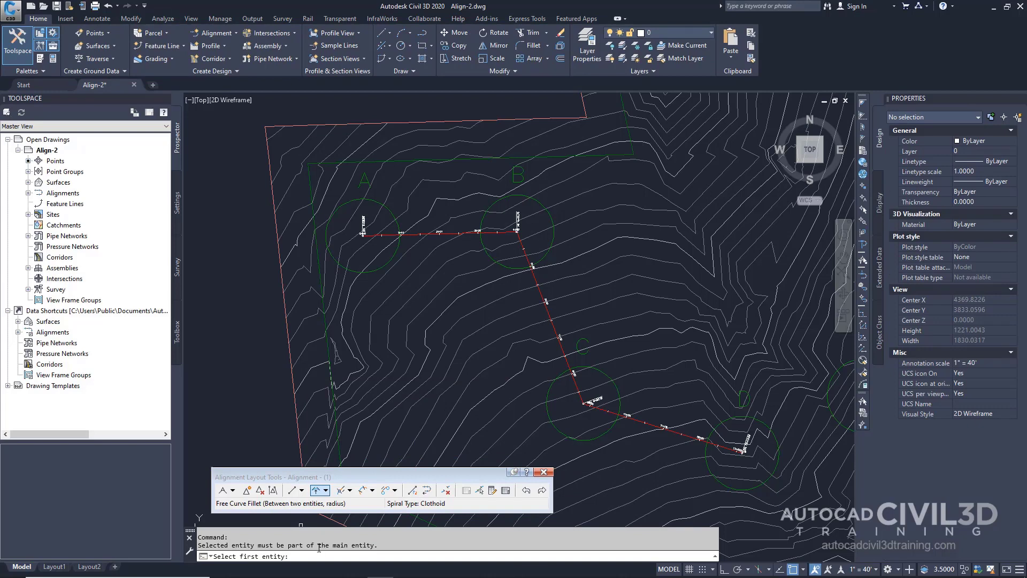
{"action": "scroll", "coordinate": [509, 399], "scroll_direction": "up", "scroll_amount": 4}
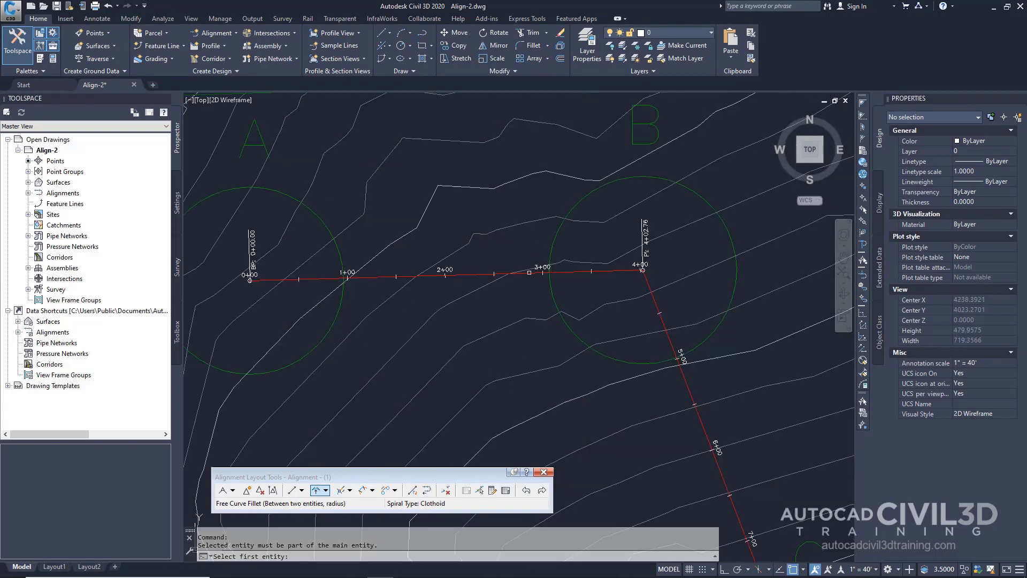
{"action": "left_click", "coordinate": [529, 273]}
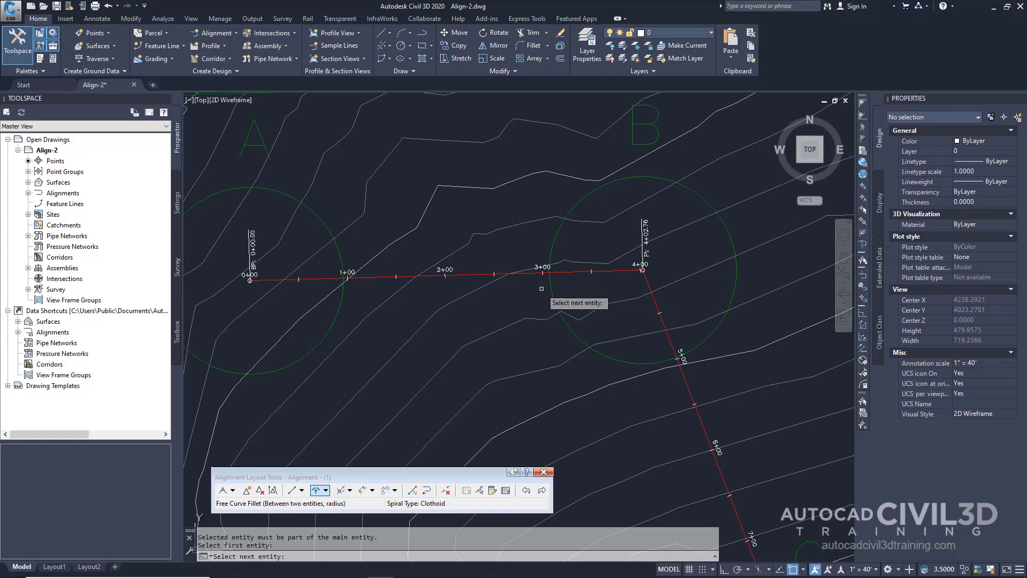
{"action": "left_click", "coordinate": [687, 384]}
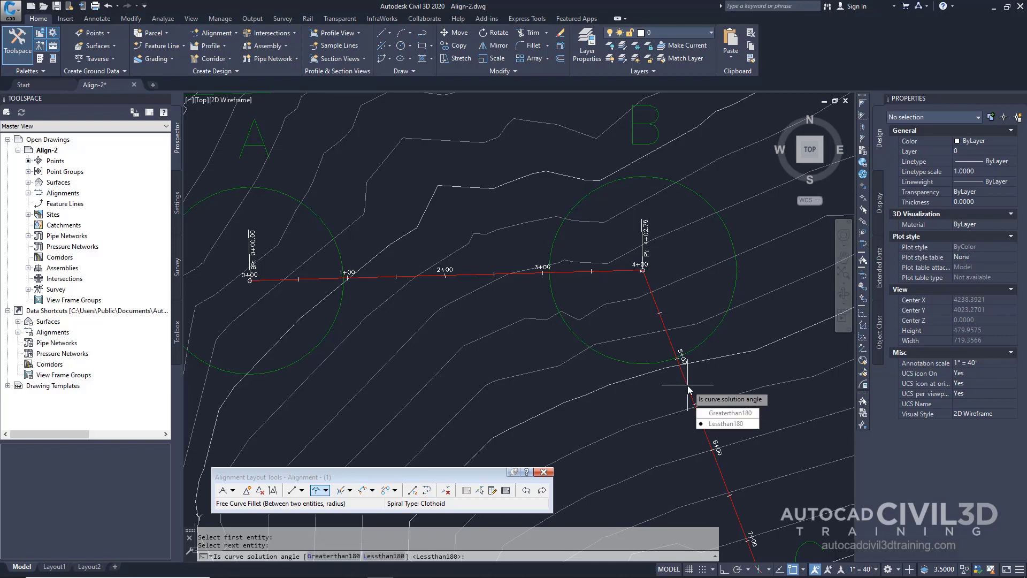
{"action": "key", "text": "Return"}
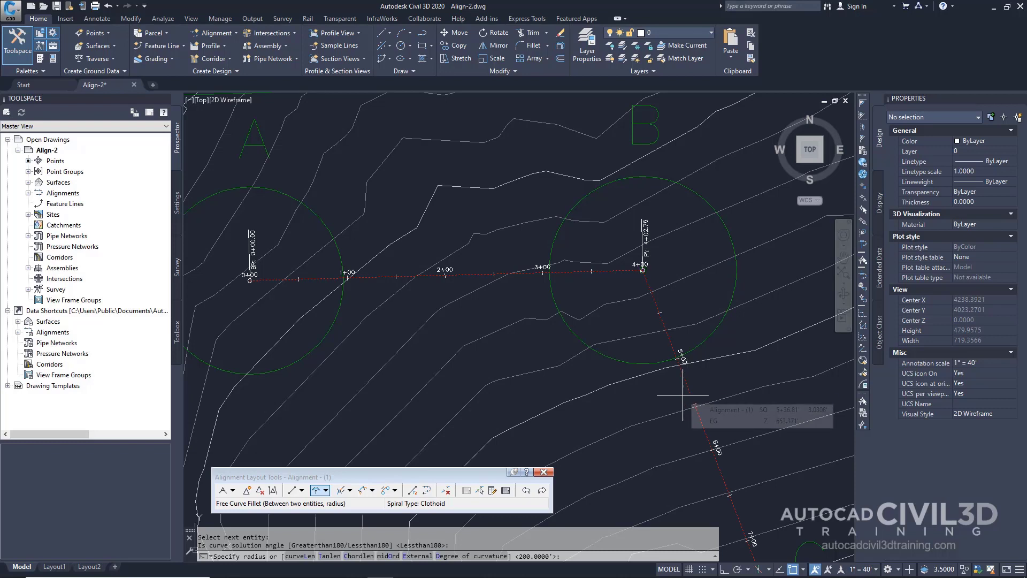
{"action": "type", "text": "20"}
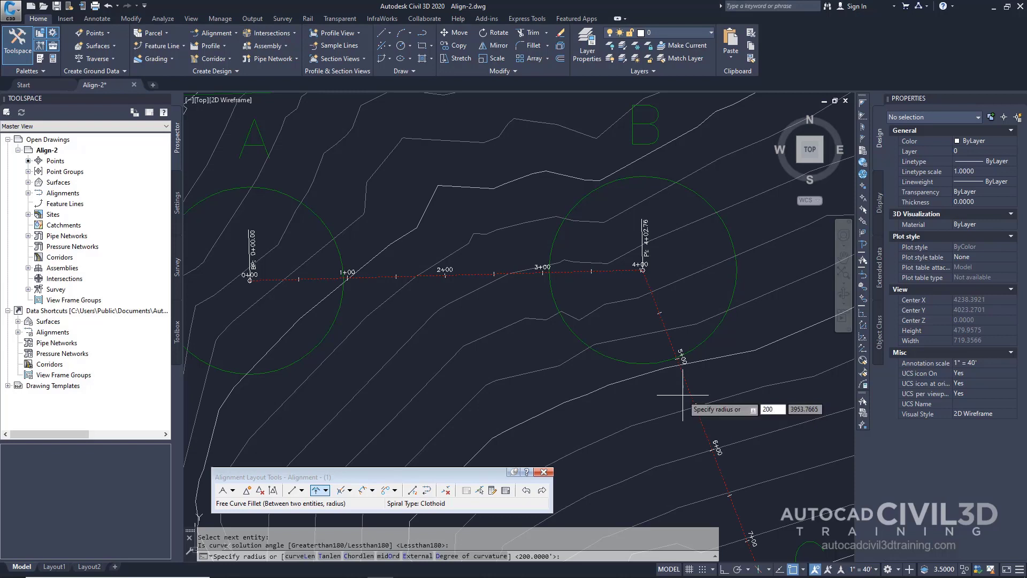
{"action": "type", "text": "0"}
{"action": "key", "text": "Return"}
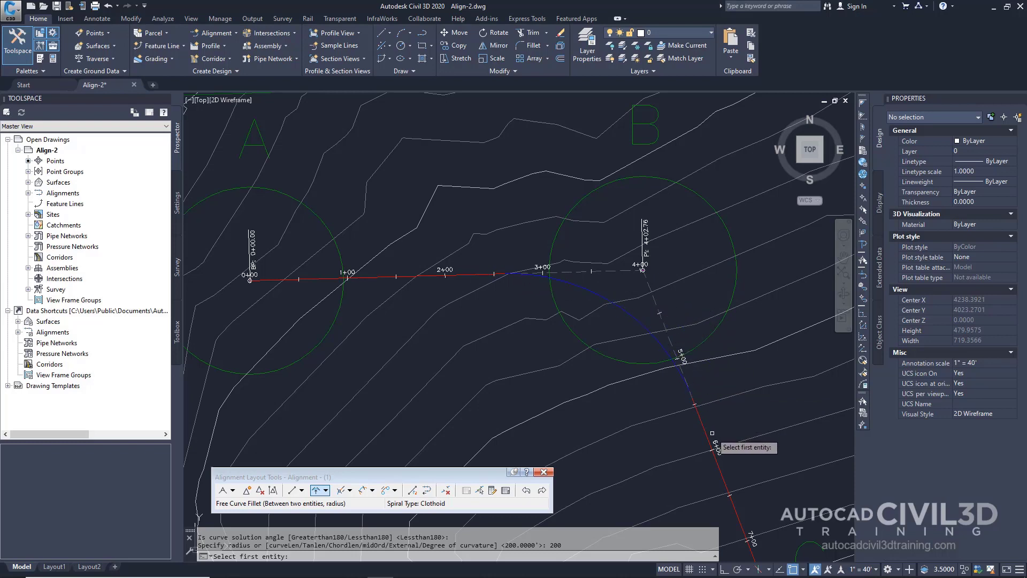
{"action": "key", "text": "Escape"}
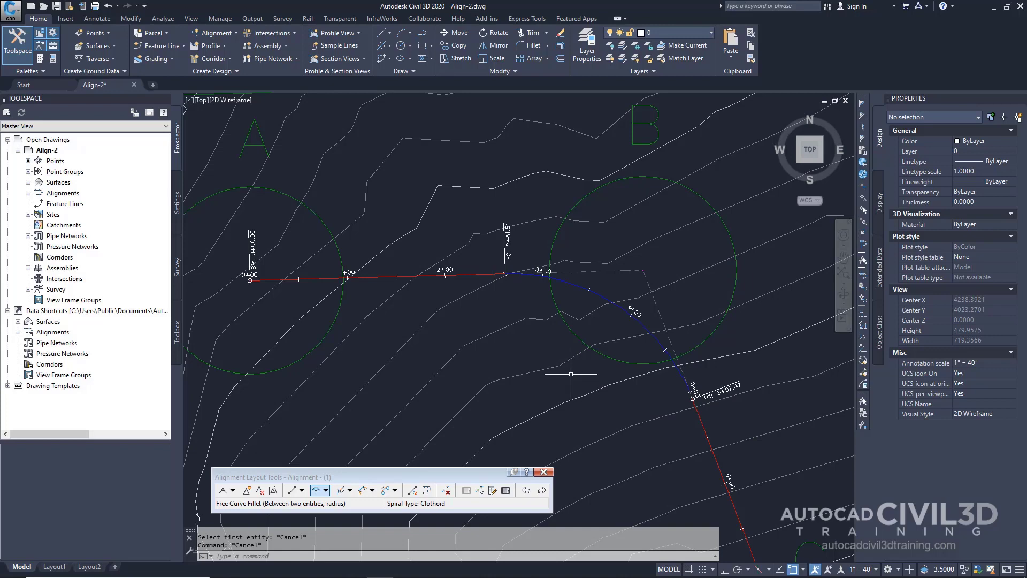
{"action": "key", "text": "Escape"}
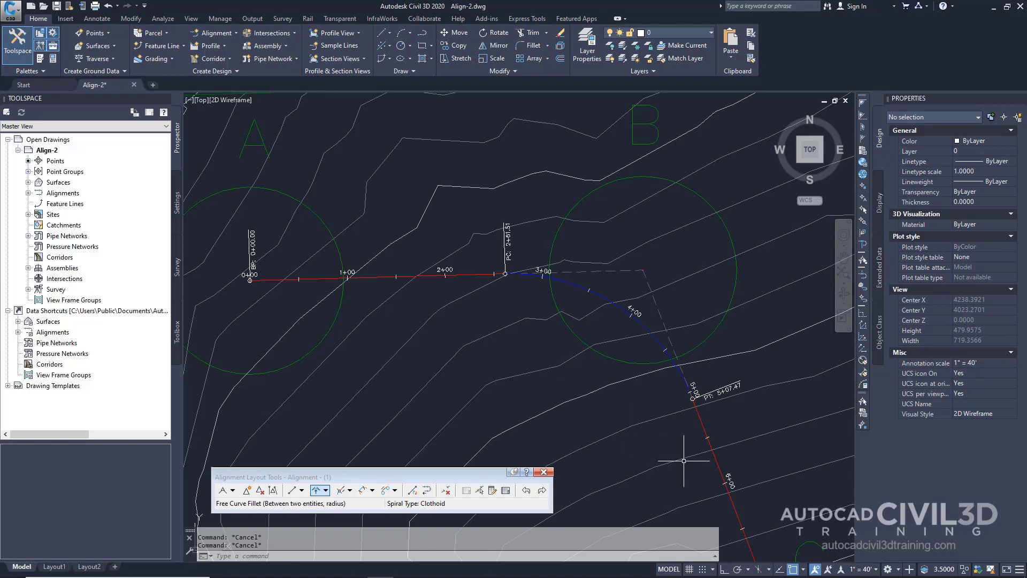
Add a free spiral-curve-spiral between the tangents at circle C: angle less than 180, radius 200 feet, spiral in and out lengths 50 feet.
{"action": "mouse_move", "coordinate": [683, 460]}
{"action": "middle_mouse_down"}
{"action": "mouse_move", "coordinate": [599, 320]}
{"action": "mouse_move", "coordinate": [625, 356]}
{"action": "mouse_move", "coordinate": [592, 394]}
{"action": "mouse_move", "coordinate": [621, 344]}
{"action": "mouse_move", "coordinate": [563, 307]}
{"action": "middle_mouse_up"}
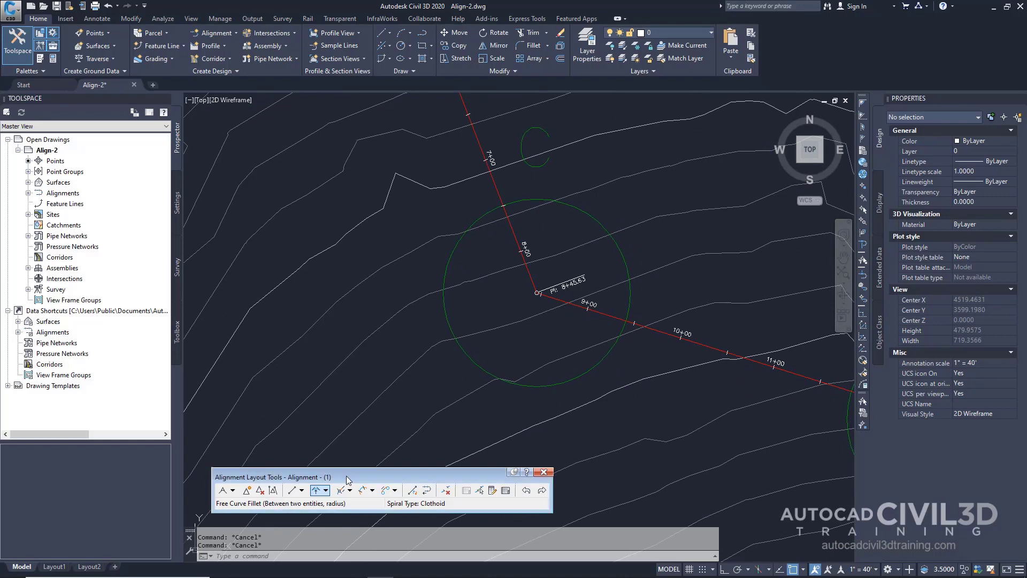
{"action": "left_click", "coordinate": [372, 491]}
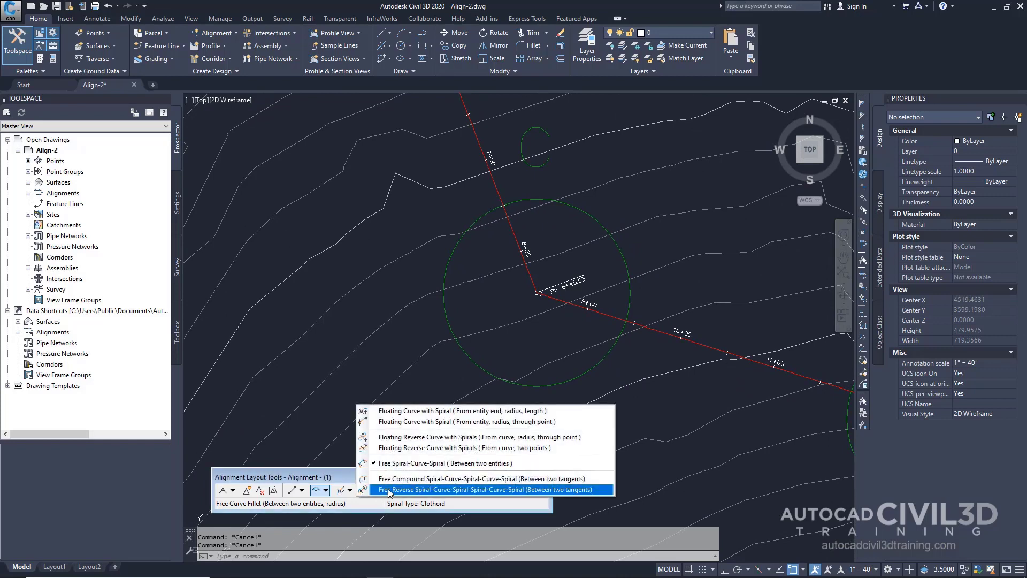
{"action": "left_click", "coordinate": [507, 464]}
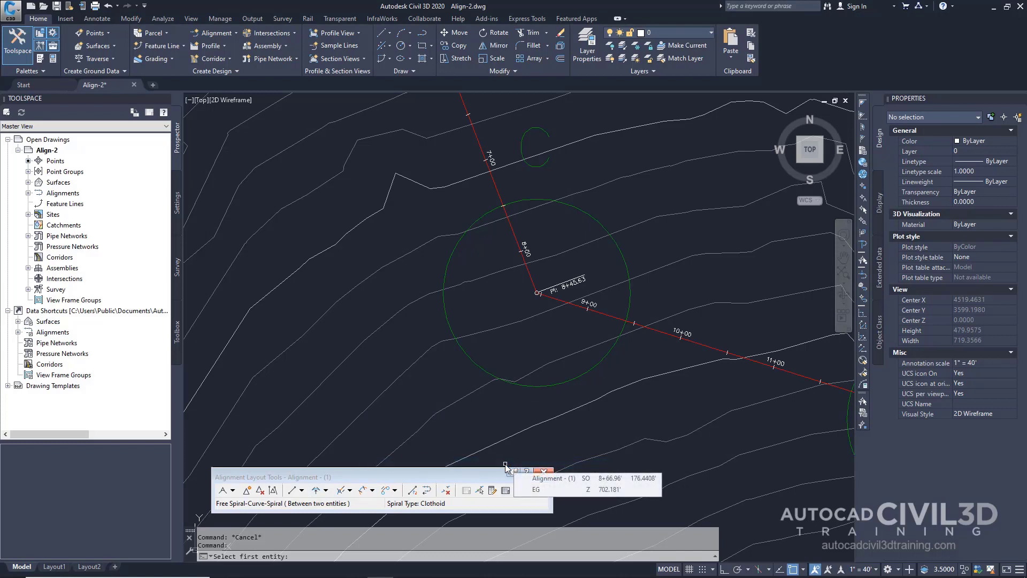
{"action": "left_click", "coordinate": [497, 191]}
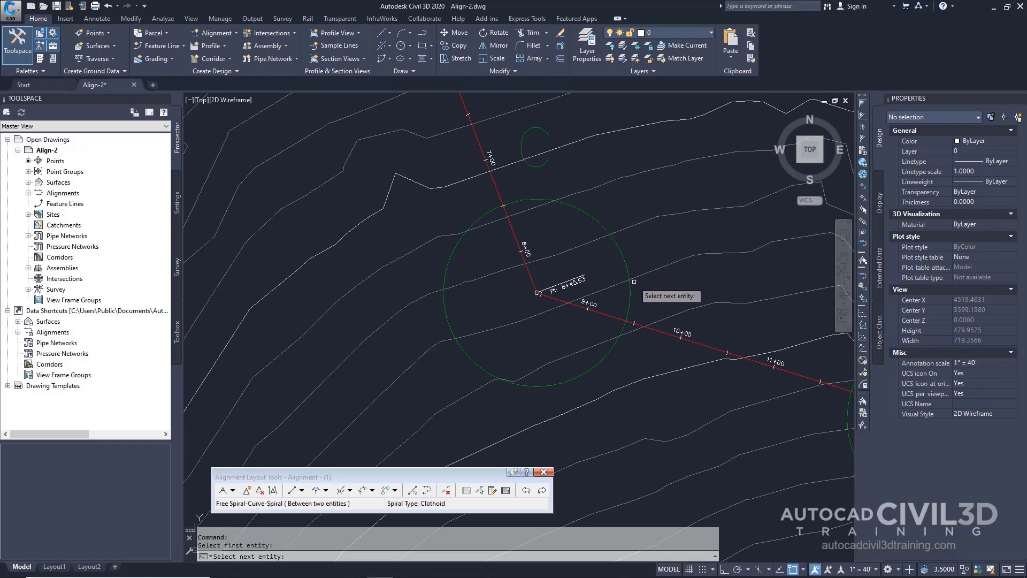
{"action": "left_click", "coordinate": [667, 337]}
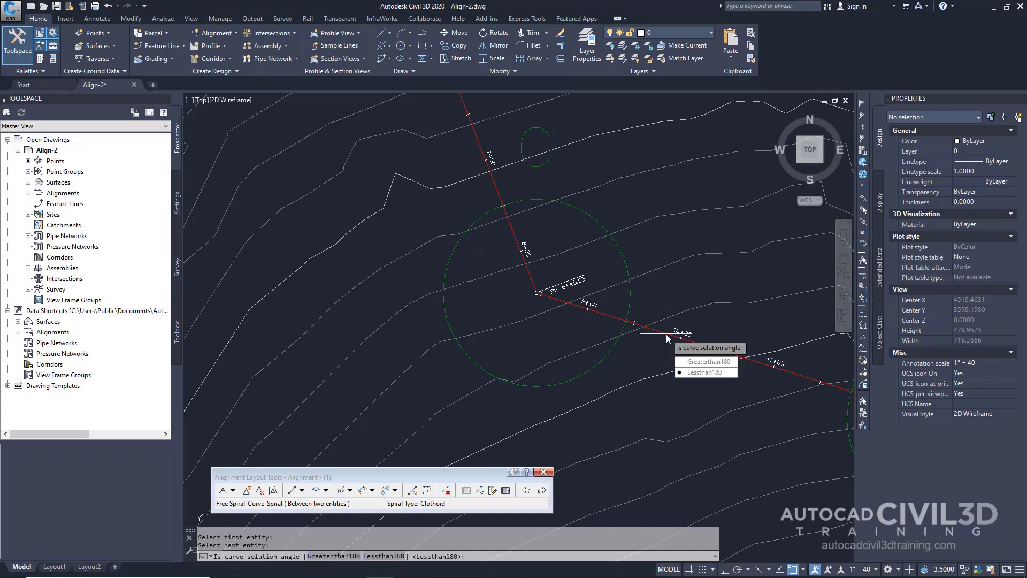
{"action": "key", "text": "Return"}
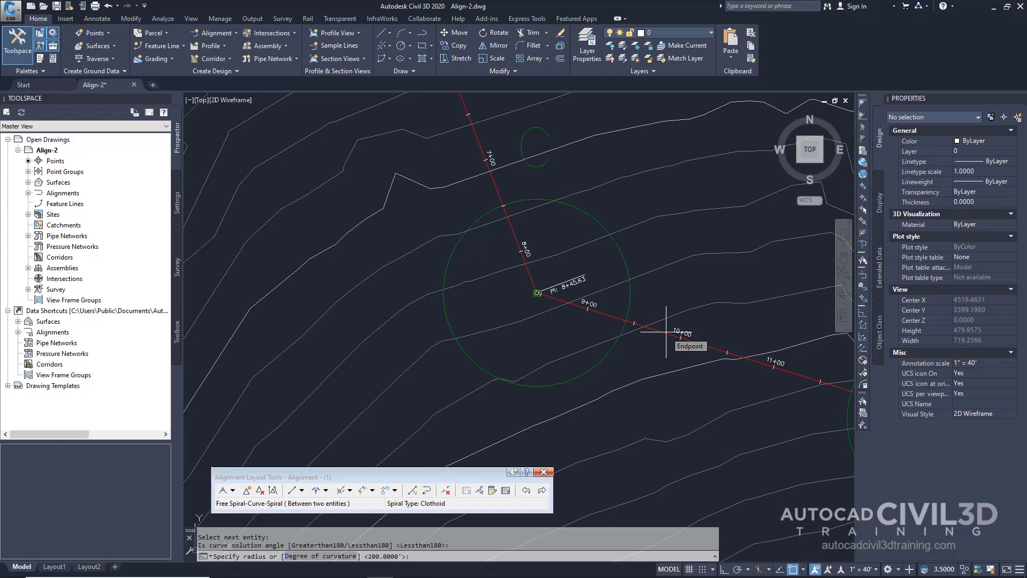
{"action": "type", "text": "200"}
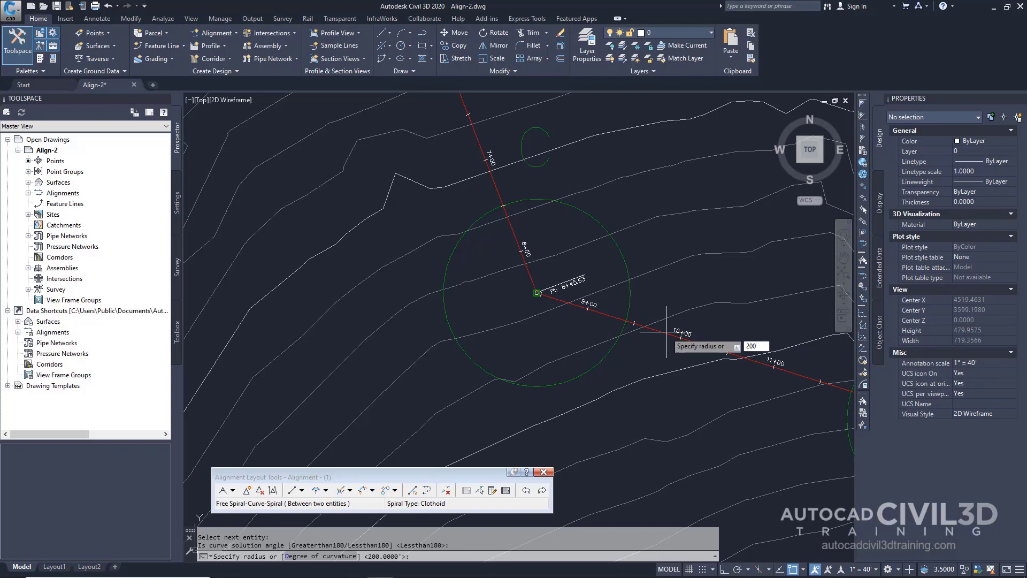
{"action": "key", "text": "Return"}
{"action": "key", "text": "BackSpace"}
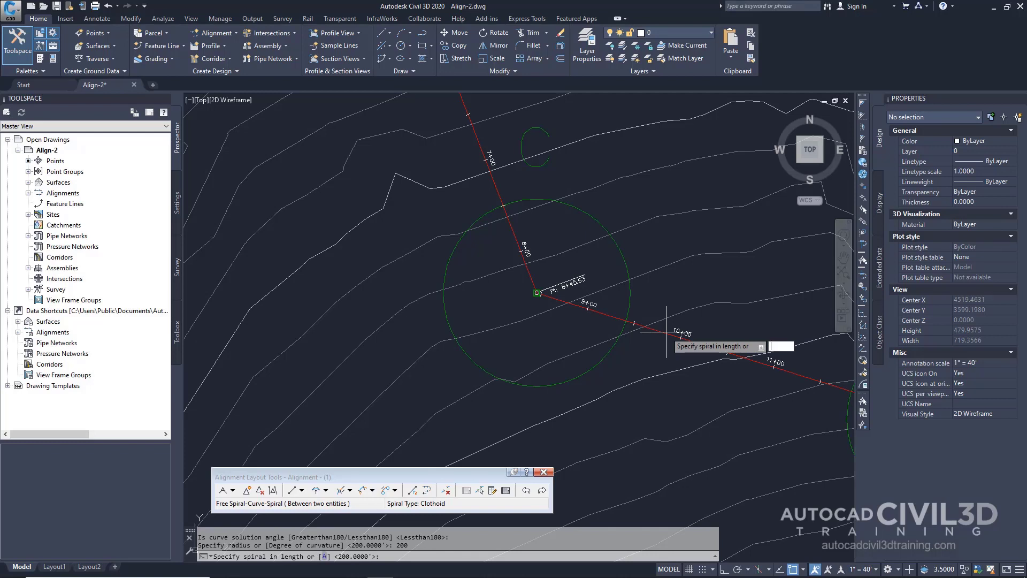
{"action": "key", "text": "Return"}
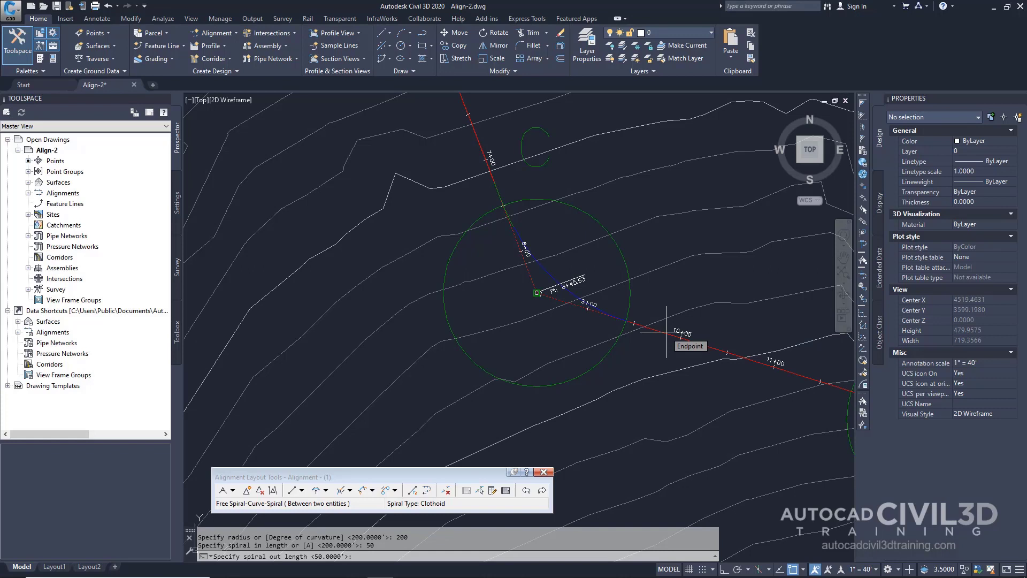
{"action": "type", "text": "50"}
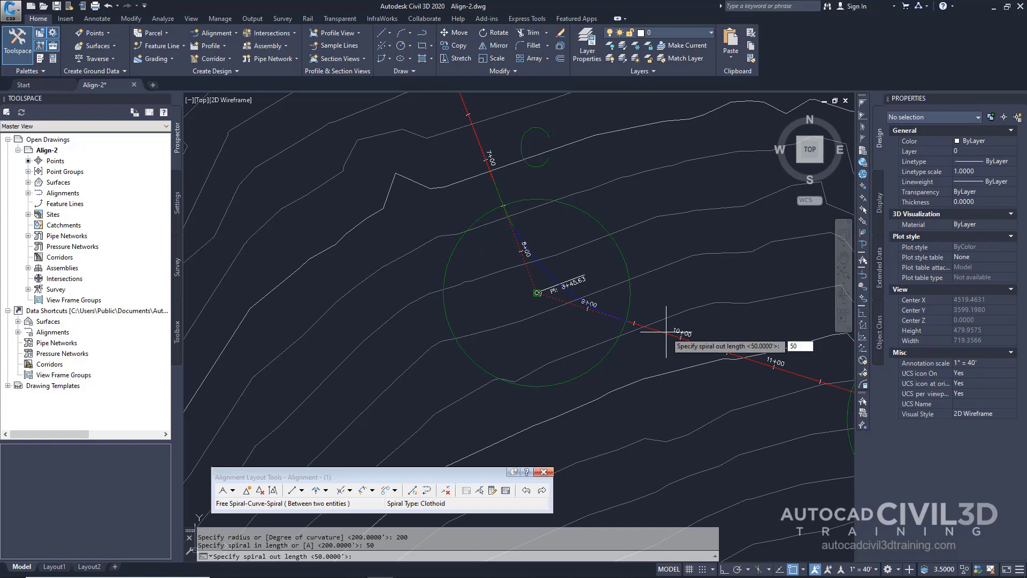
{"action": "key", "text": "Return"}
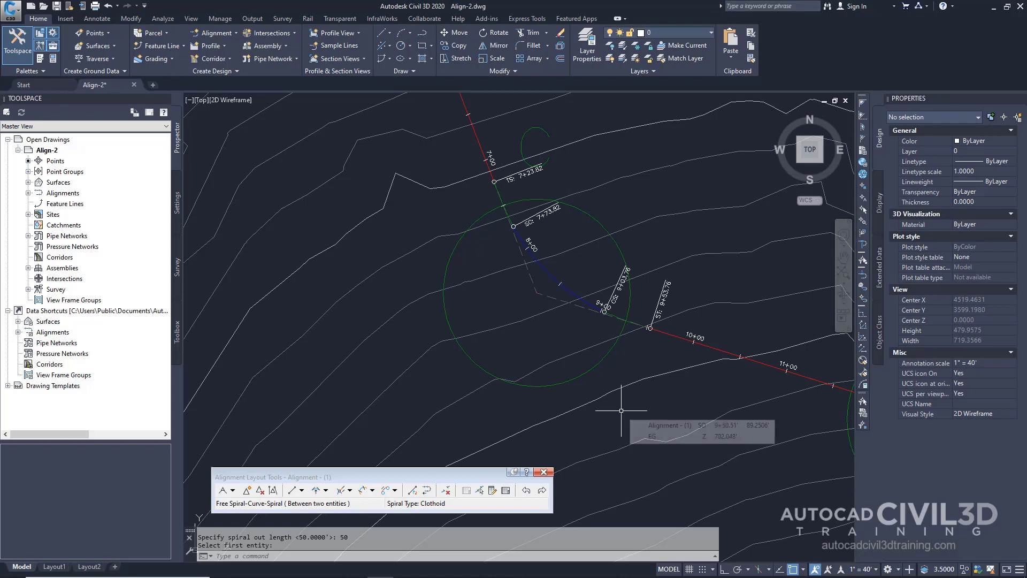
{"action": "key", "text": "Return"}
{"action": "scroll", "coordinate": [621, 411], "scroll_direction": "down", "scroll_amount": 2}
{"action": "scroll", "coordinate": [620, 410], "scroll_direction": "down", "scroll_amount": 4}
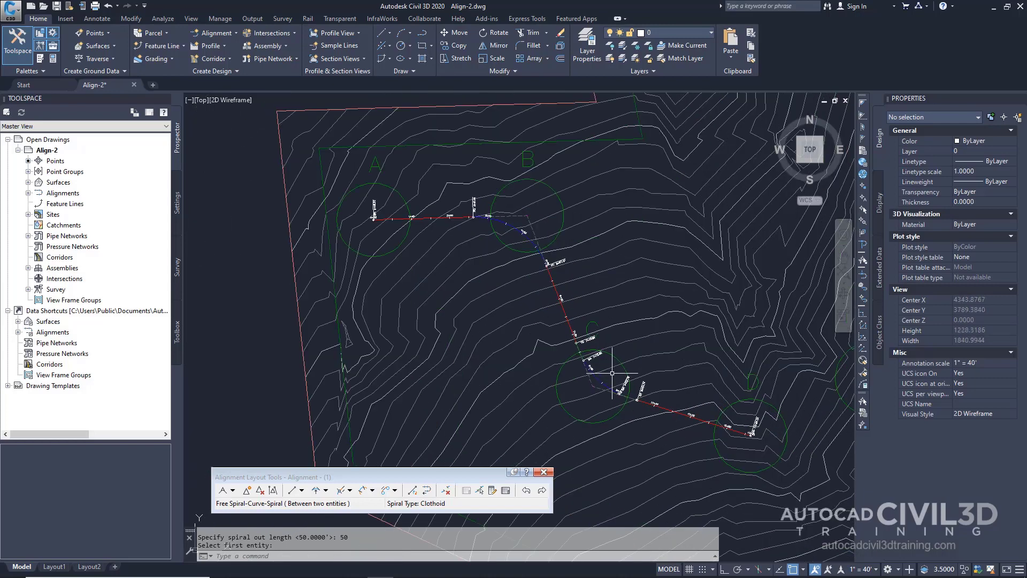
{"action": "middle_click_drag", "start_coordinate": [625, 319], "coordinate": [653, 351]}
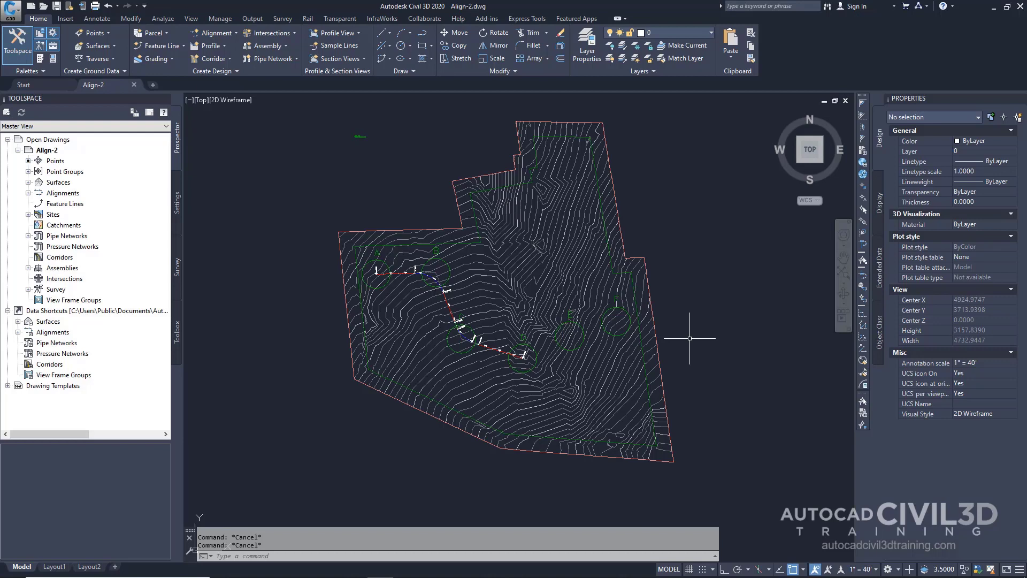
Turn on the C-POINTS layer to show the survey points between circles D and E.
{"action": "scroll", "coordinate": [675, 318], "scroll_direction": "up", "scroll_amount": 2}
{"action": "middle_click_drag", "start_coordinate": [675, 318], "coordinate": [787, 337]}
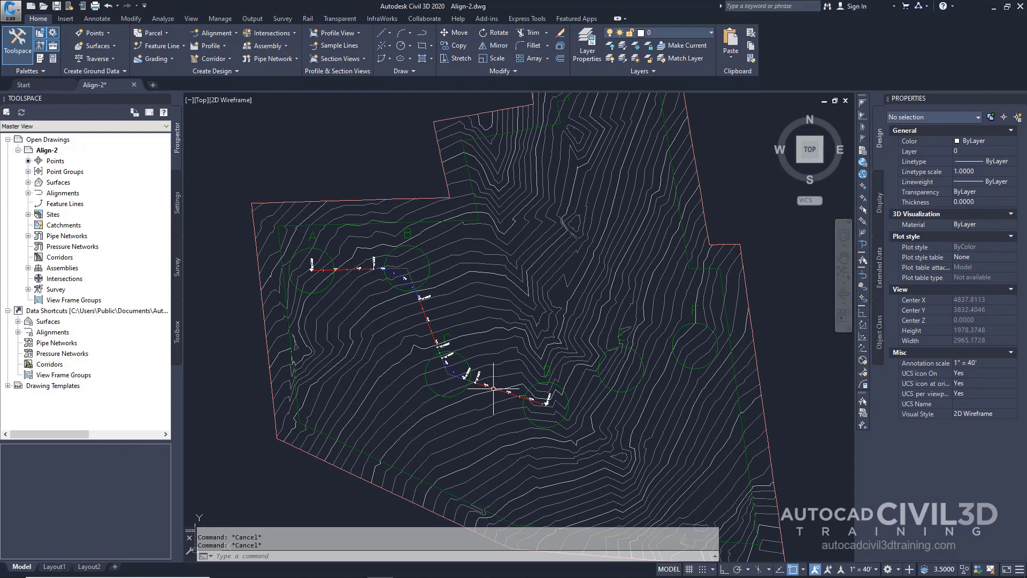
{"action": "mouse_move", "coordinate": [493, 388]}
{"action": "scroll", "coordinate": [603, 363], "scroll_direction": "up", "scroll_amount": 4}
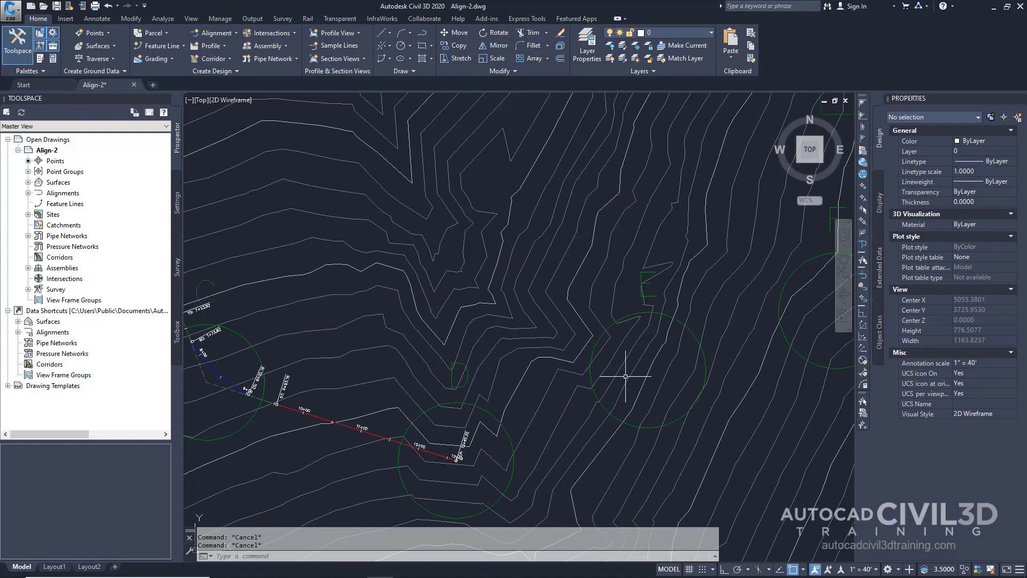
{"action": "mouse_move", "coordinate": [629, 373]}
{"action": "middle_mouse_down"}
{"action": "mouse_move", "coordinate": [591, 383]}
{"action": "mouse_move", "coordinate": [580, 374]}
{"action": "mouse_move", "coordinate": [582, 332]}
{"action": "middle_mouse_up"}
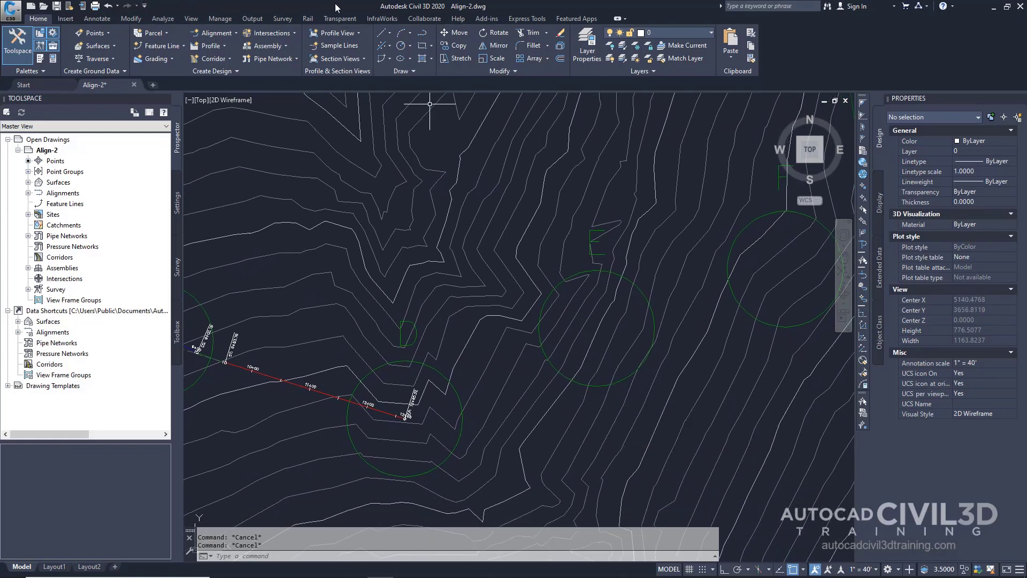
{"action": "left_click", "coordinate": [711, 33]}
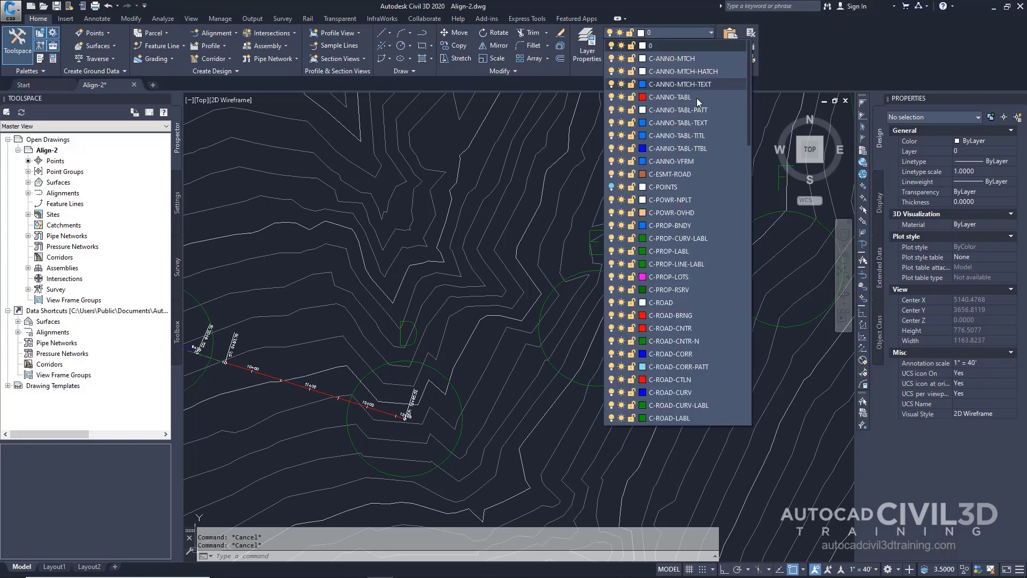
{"action": "left_click", "coordinate": [612, 188]}
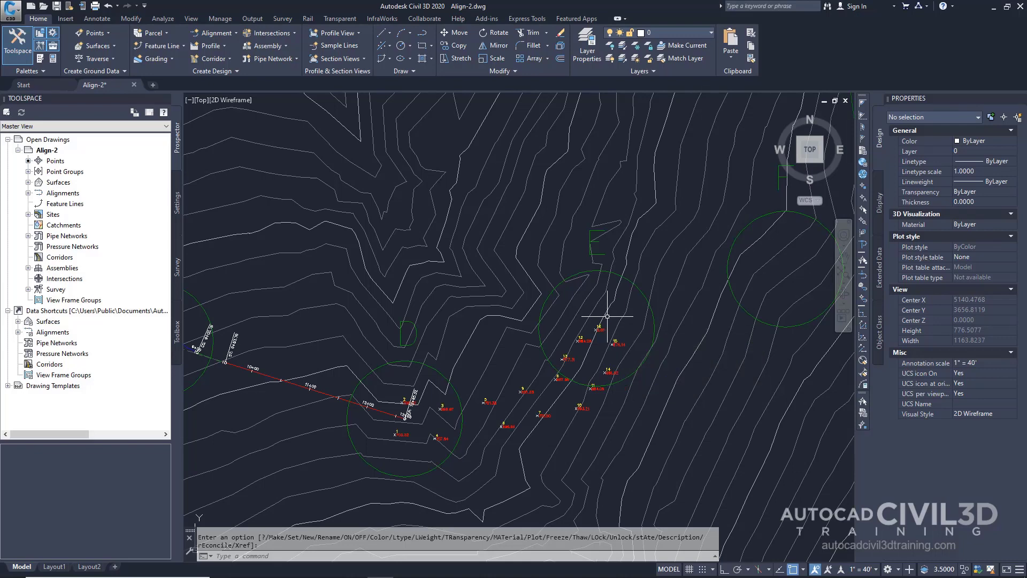
{"action": "mouse_move", "coordinate": [607, 317]}
{"action": "mouse_move", "coordinate": [576, 346]}
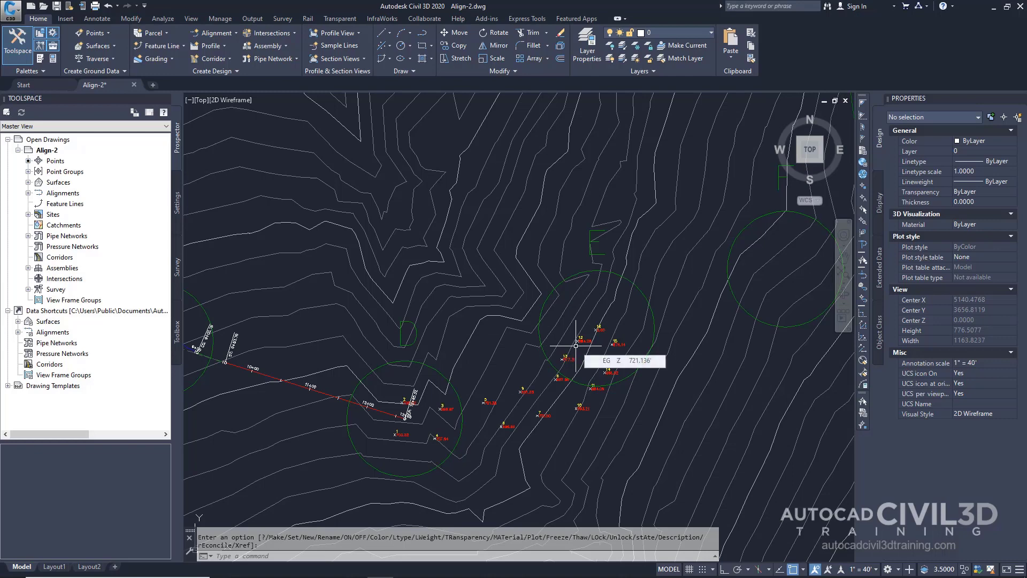
Regenerate the drawing, then open the alignment's geometry for editing and move the layout tools clear of the survey points.
{"action": "type", "text": "regen"}
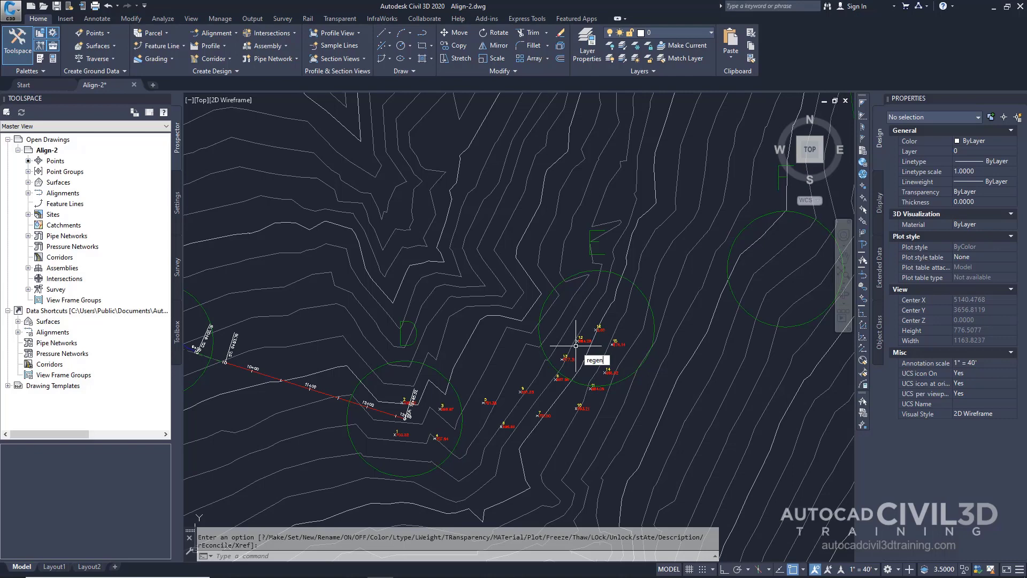
{"action": "key", "text": "Return"}
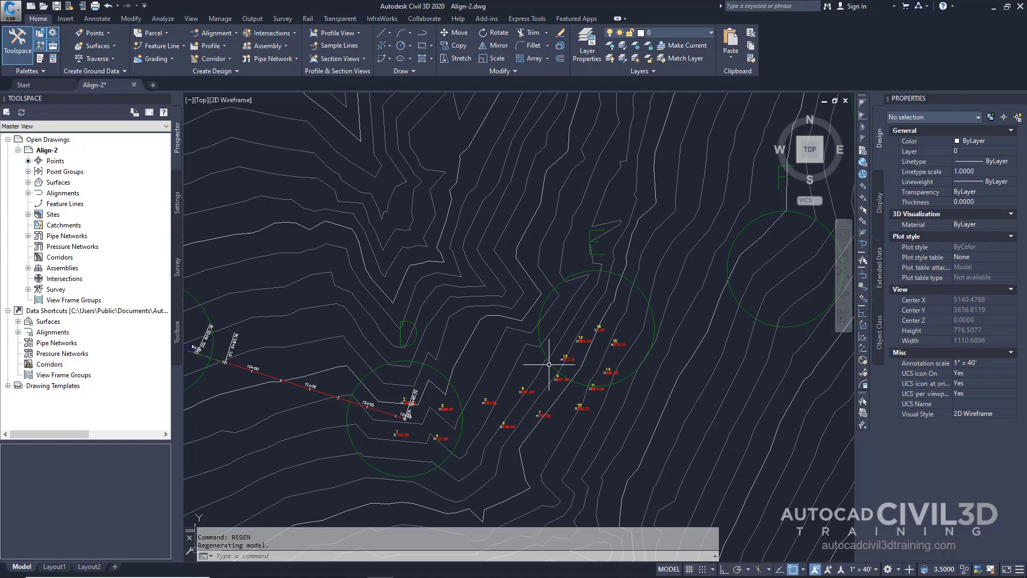
{"action": "left_click", "coordinate": [296, 378]}
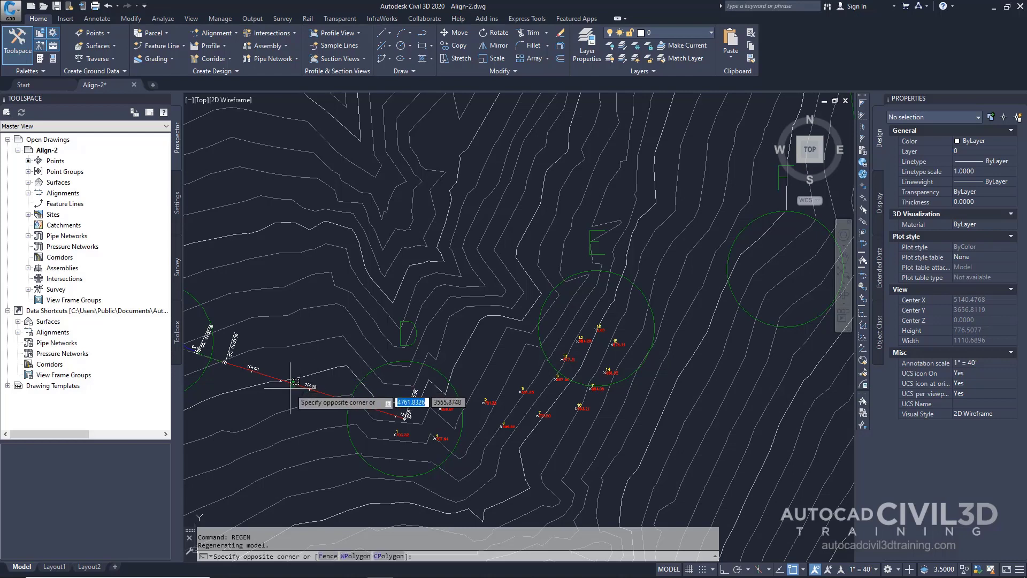
{"action": "left_click", "coordinate": [295, 385]}
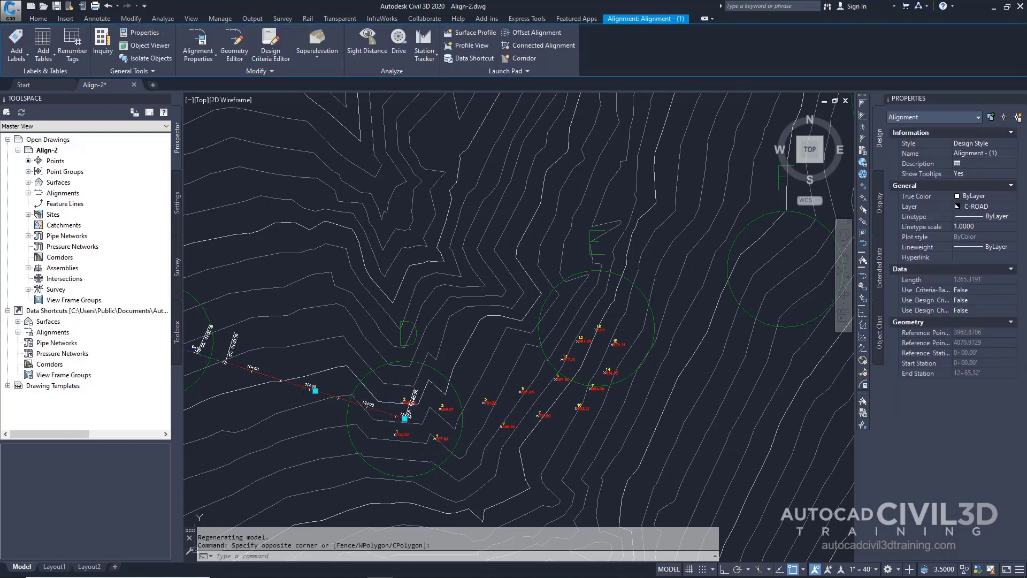
{"action": "right_click", "coordinate": [332, 371]}
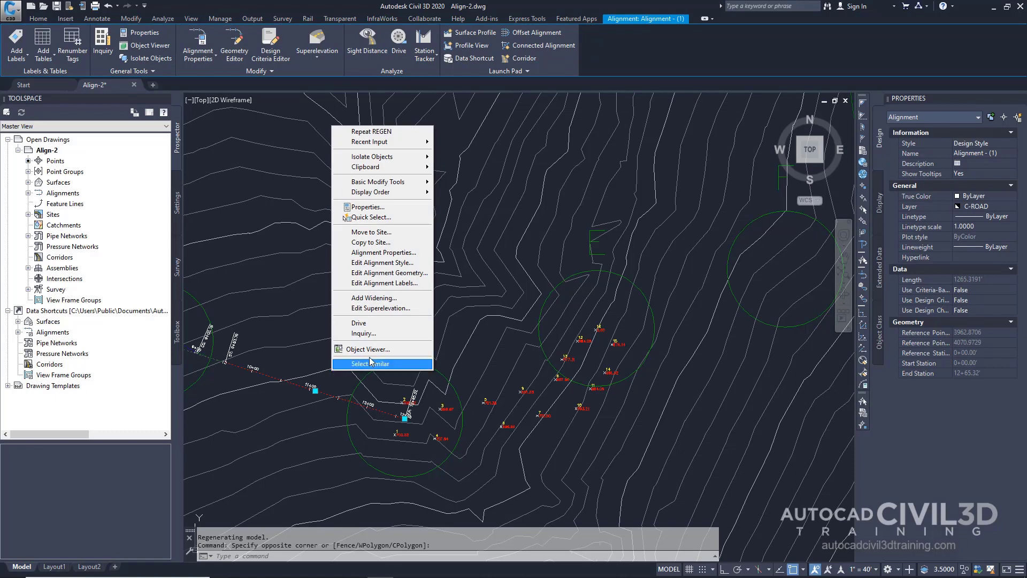
{"action": "left_click", "coordinate": [418, 273]}
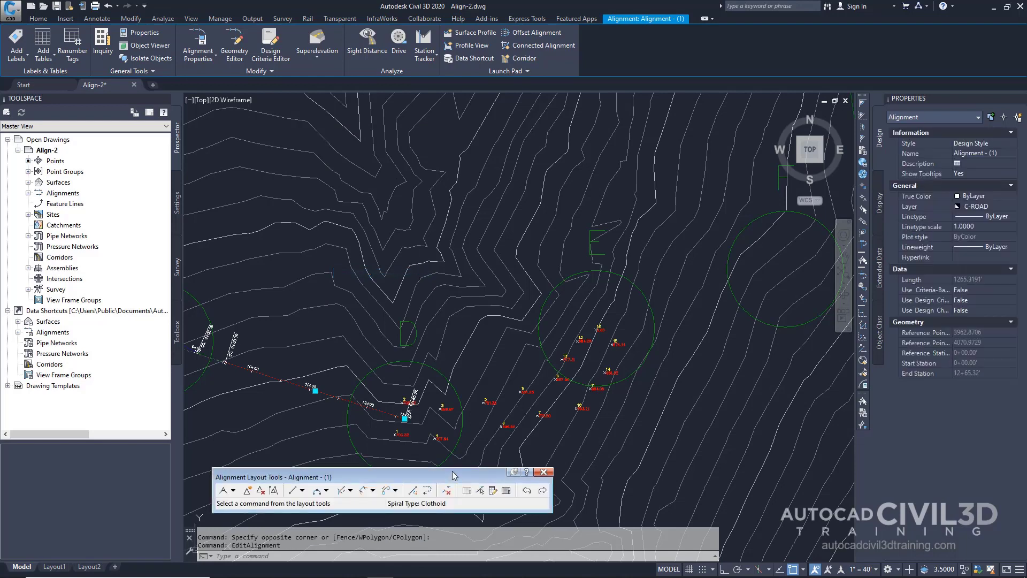
{"action": "left_click_drag", "start_coordinate": [459, 471], "coordinate": [643, 118]}
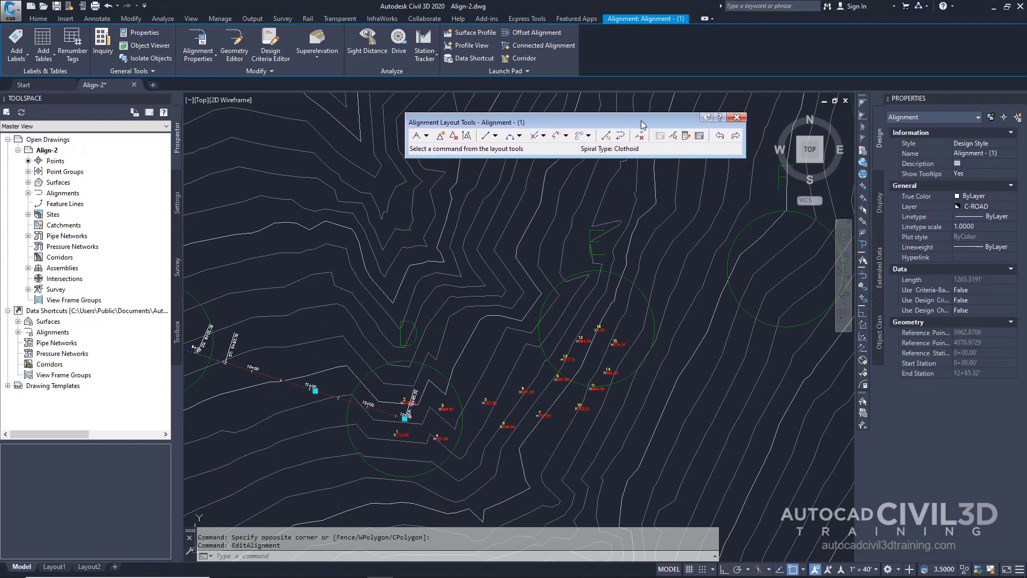
Start a Floating Curve - Best Fit attached to the last tangent in circle D, using COGO points from the _All Points group.
{"action": "left_click", "coordinate": [520, 136]}
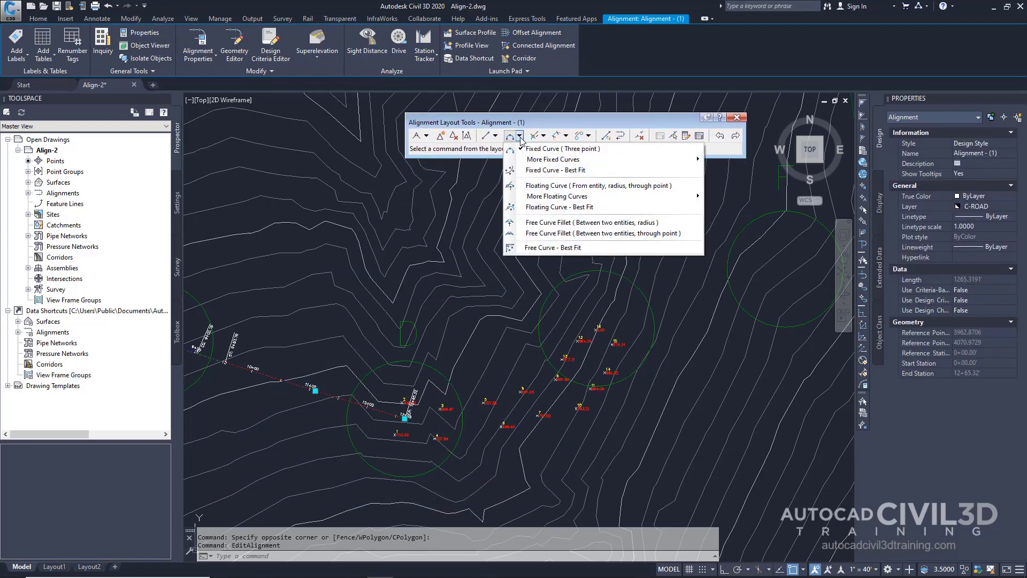
{"action": "left_click", "coordinate": [606, 208]}
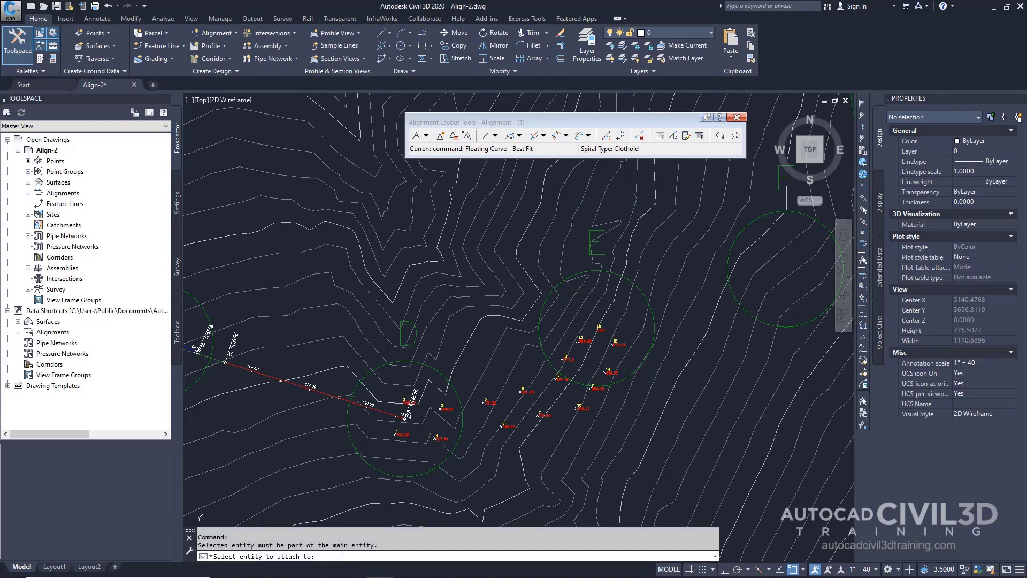
{"action": "scroll", "coordinate": [344, 413], "scroll_direction": "up", "scroll_amount": 3}
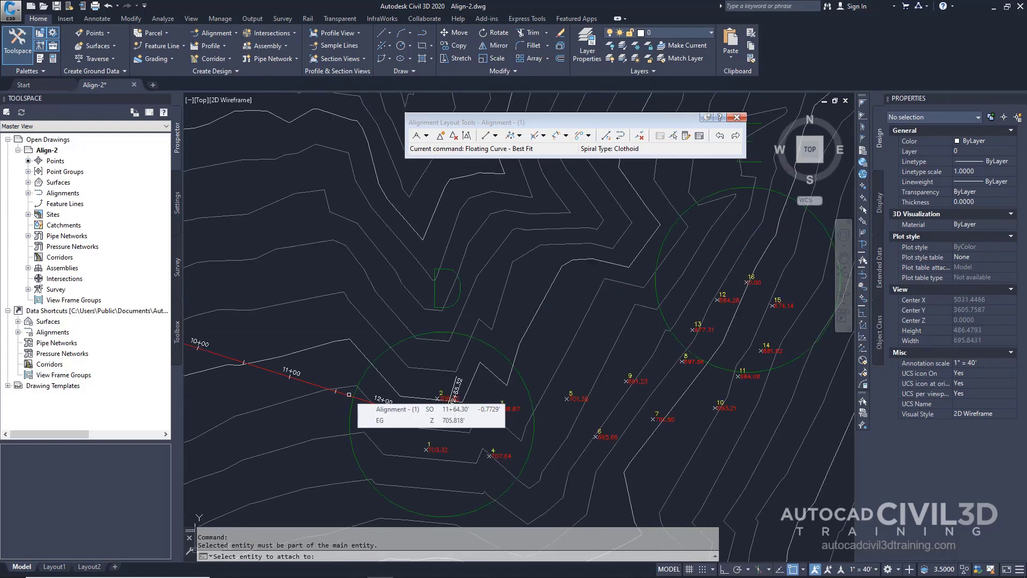
{"action": "left_click", "coordinate": [349, 394]}
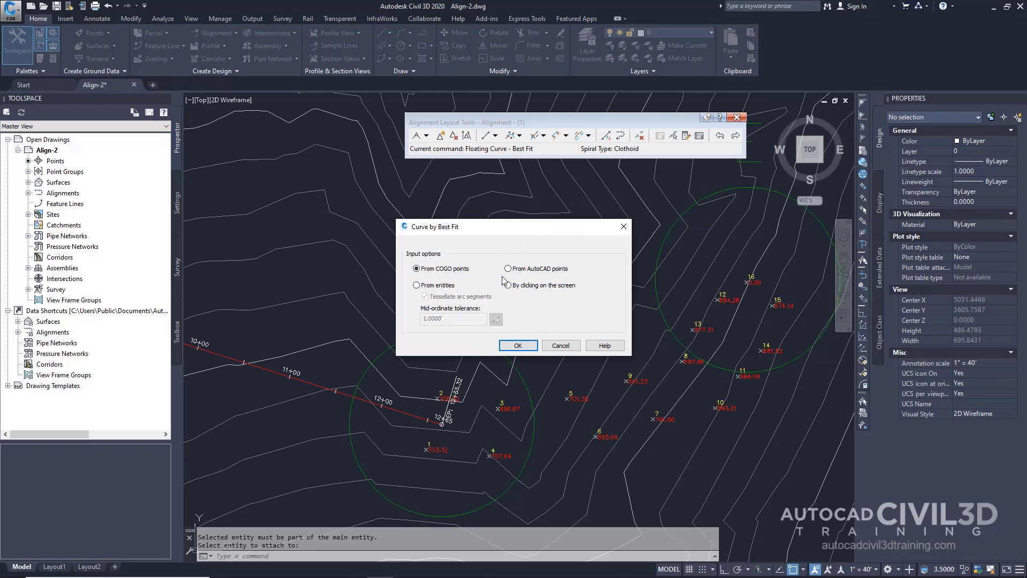
{"action": "left_click", "coordinate": [518, 346]}
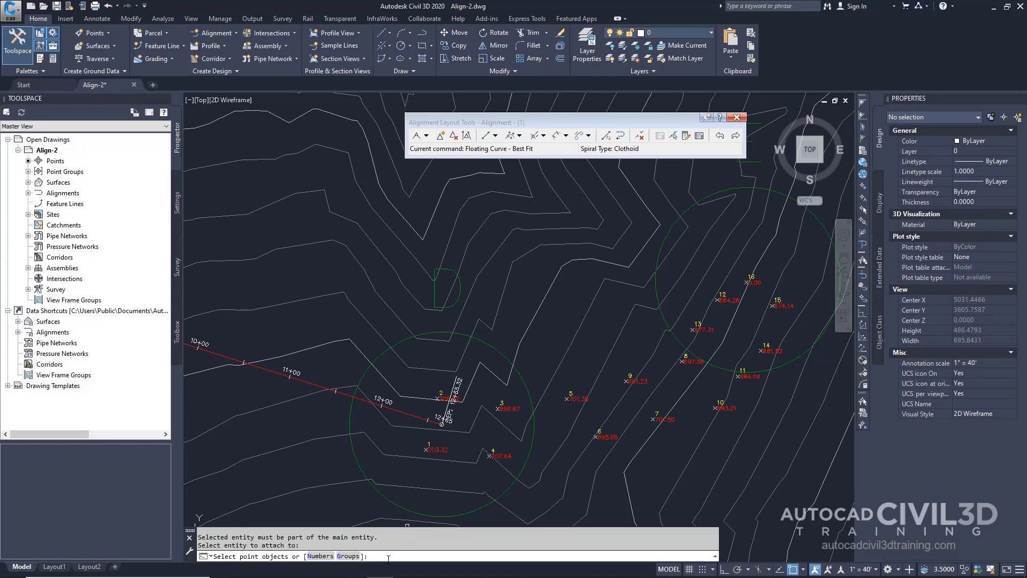
{"action": "type", "text": "g"}
{"action": "key", "text": "Return"}
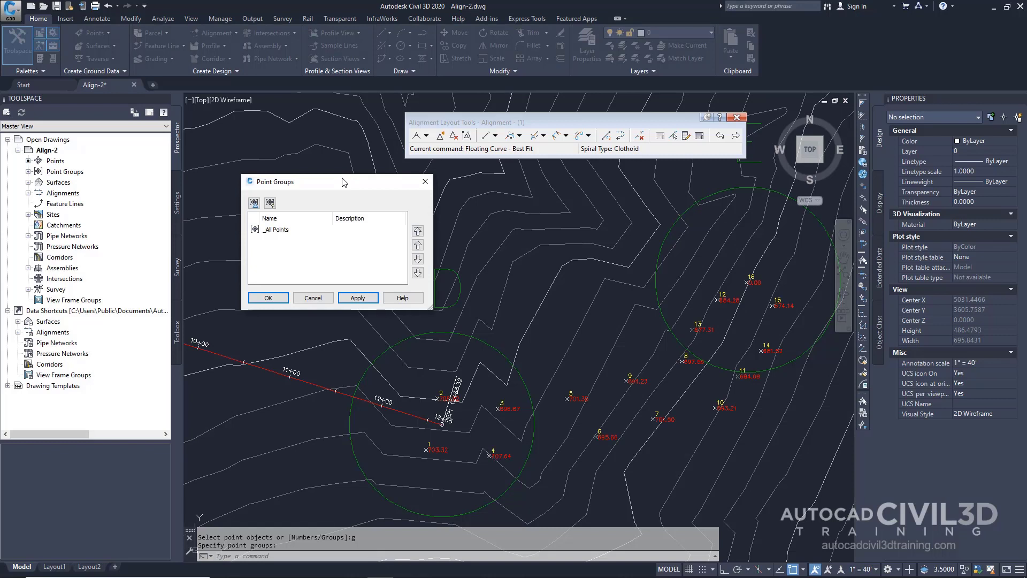
{"action": "left_click", "coordinate": [286, 231]}
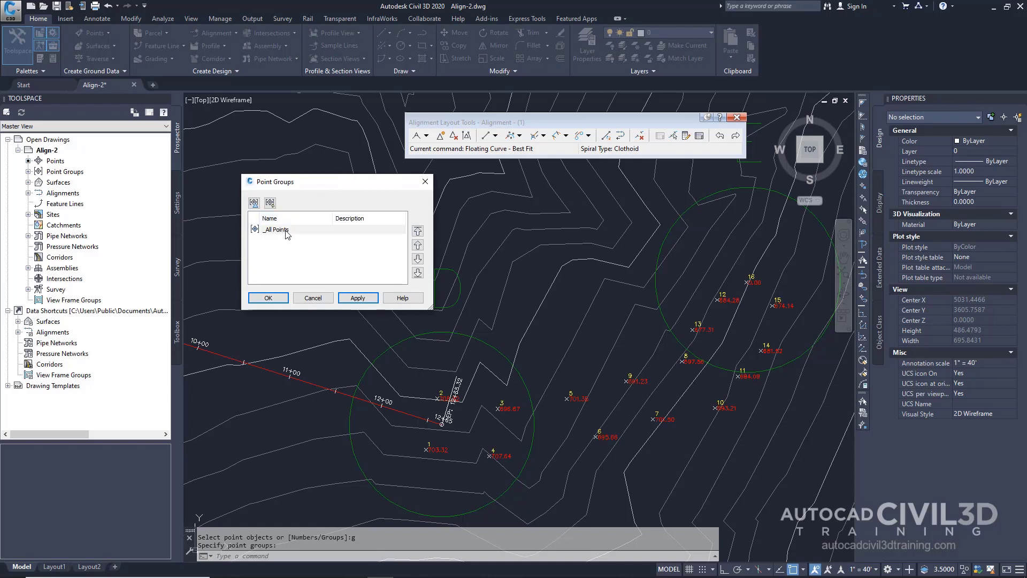
{"action": "left_click", "coordinate": [282, 300]}
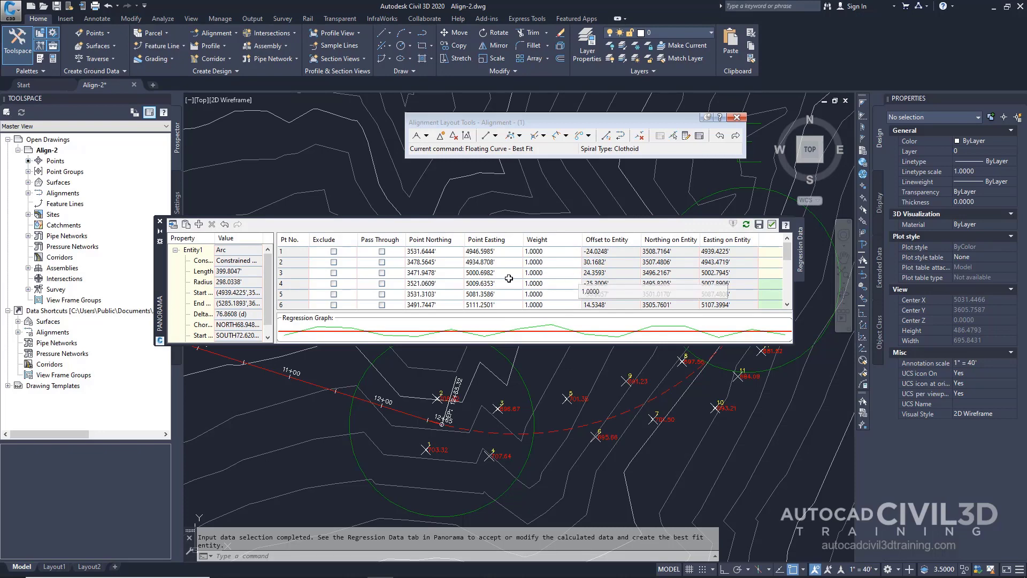
Move and enlarge the regression data table, make the best-fit curve pass through point 16, and accept the curve.
{"action": "left_click_drag", "start_coordinate": [161, 283], "coordinate": [23, 120]}
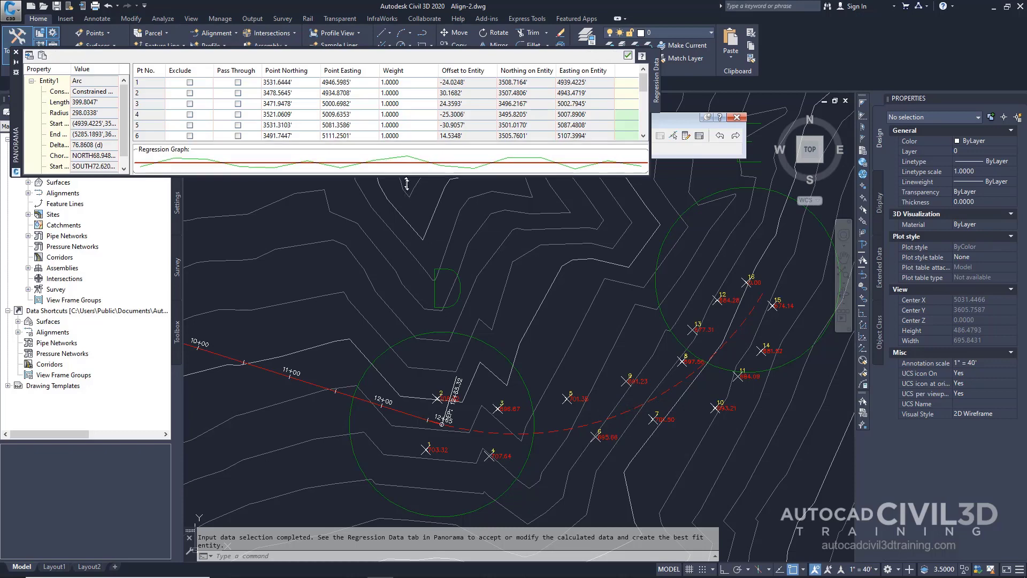
{"action": "left_click_drag", "start_coordinate": [407, 174], "coordinate": [415, 288]}
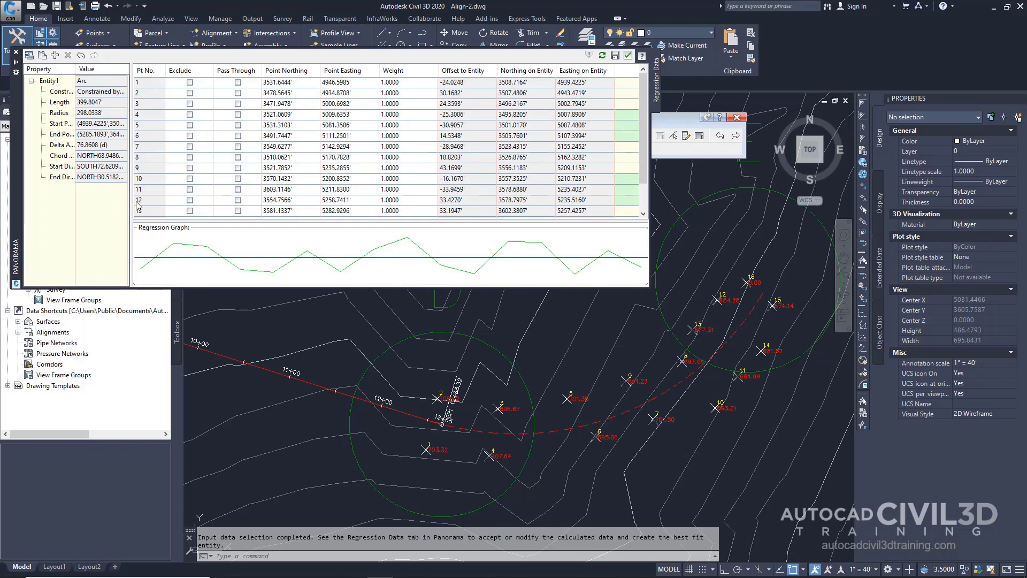
{"action": "mouse_move", "coordinate": [150, 185]}
{"action": "left_click_drag", "start_coordinate": [643, 117], "coordinate": [643, 155]}
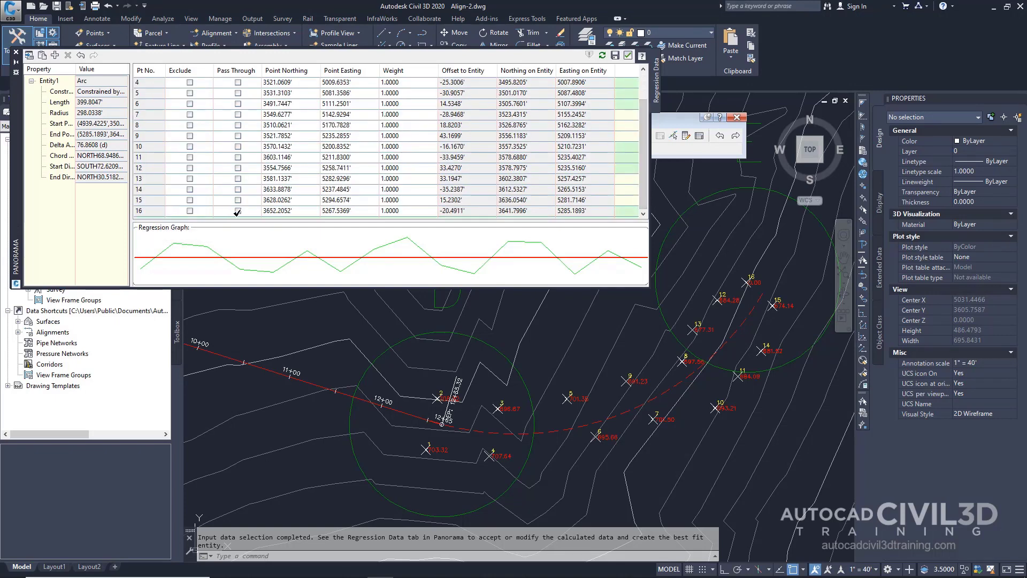
{"action": "left_click", "coordinate": [238, 211]}
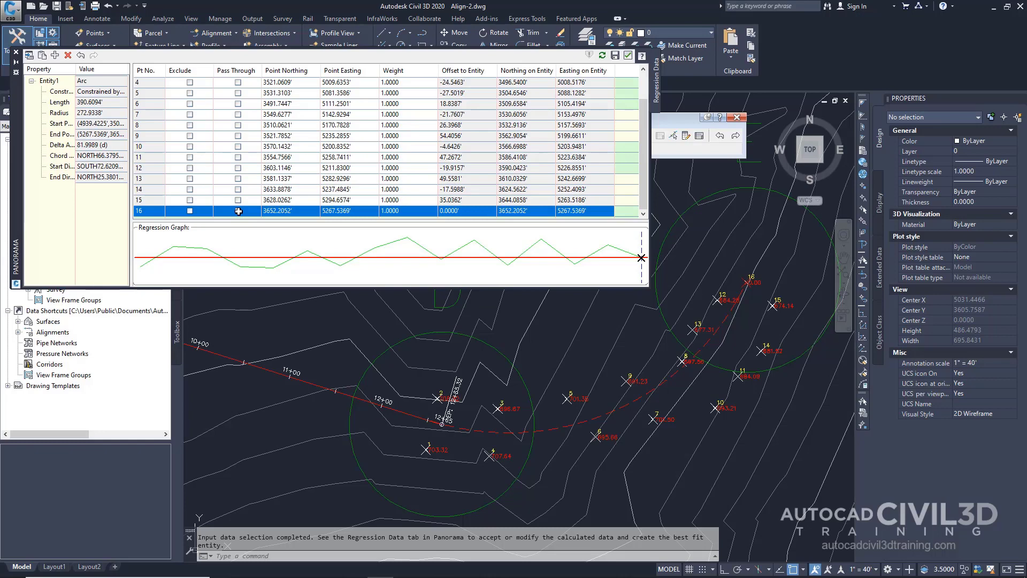
{"action": "left_click", "coordinate": [238, 211]}
{"action": "left_click", "coordinate": [628, 55]}
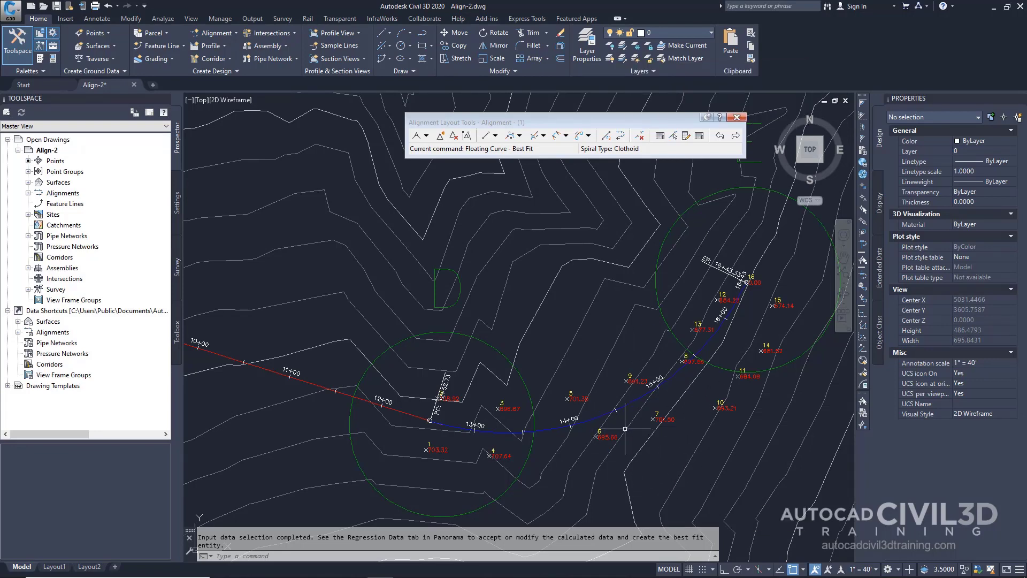
Stretch the alignment's end grip from point 16 to point 14 with object snap off.
{"action": "left_click", "coordinate": [597, 415]}
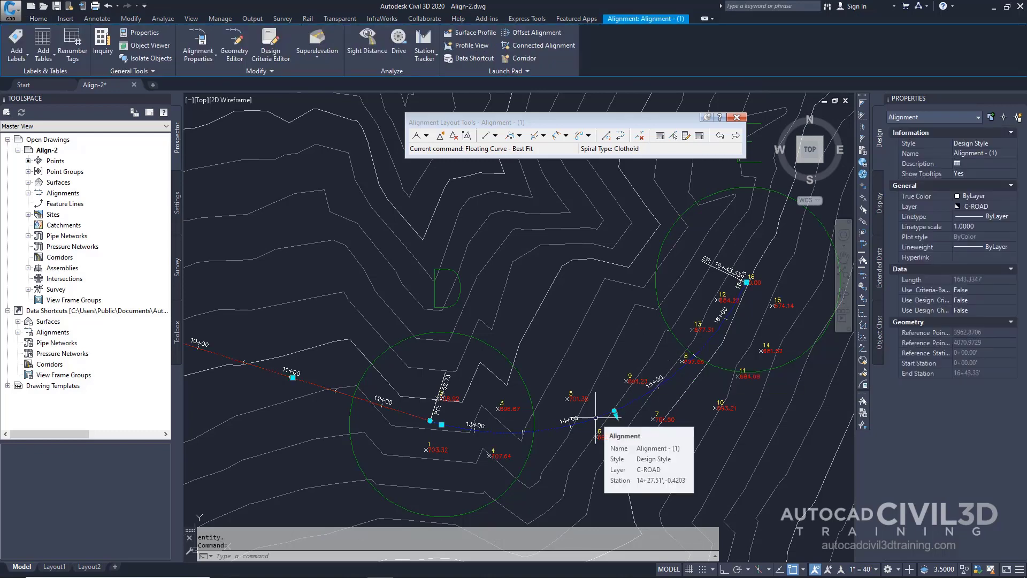
{"action": "left_click", "coordinate": [747, 281]}
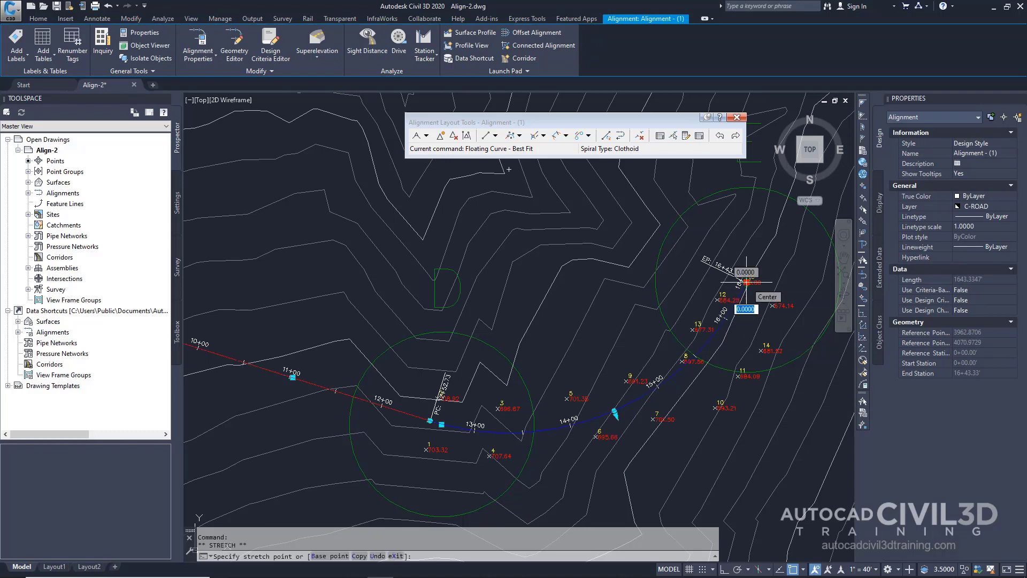
{"action": "key", "text": "F3"}
{"action": "middle_click_drag", "start_coordinate": [746, 282], "coordinate": [740, 288]}
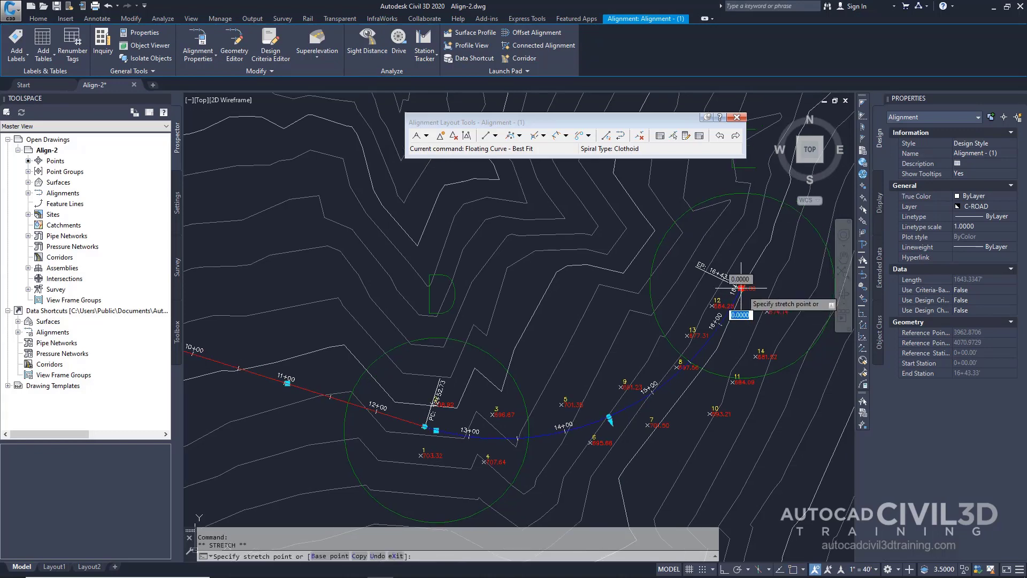
{"action": "left_click", "coordinate": [754, 355]}
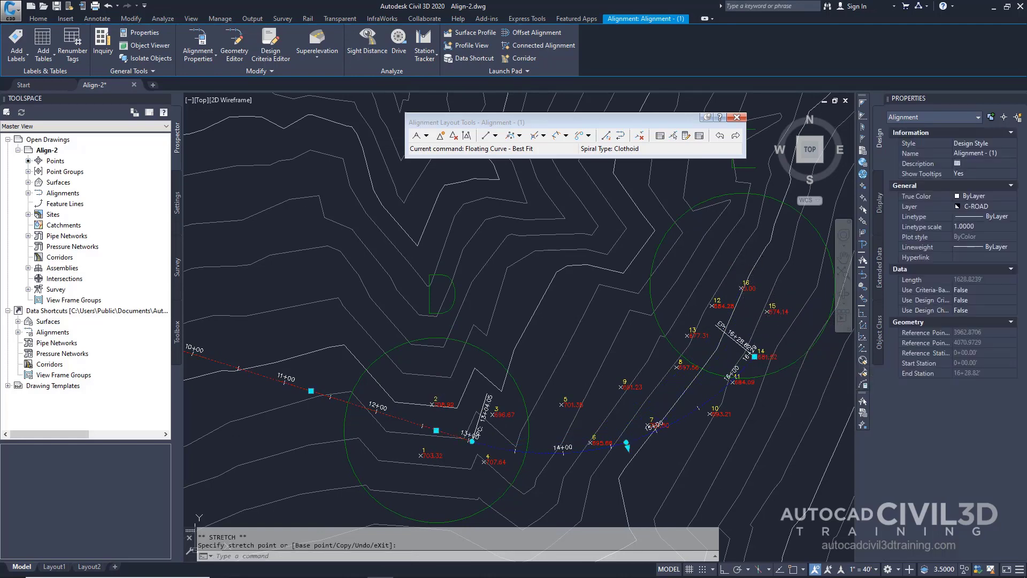
Open the best-fit curve's regression data, synchronize the curve to it, and accept.
{"action": "left_click", "coordinate": [661, 136]}
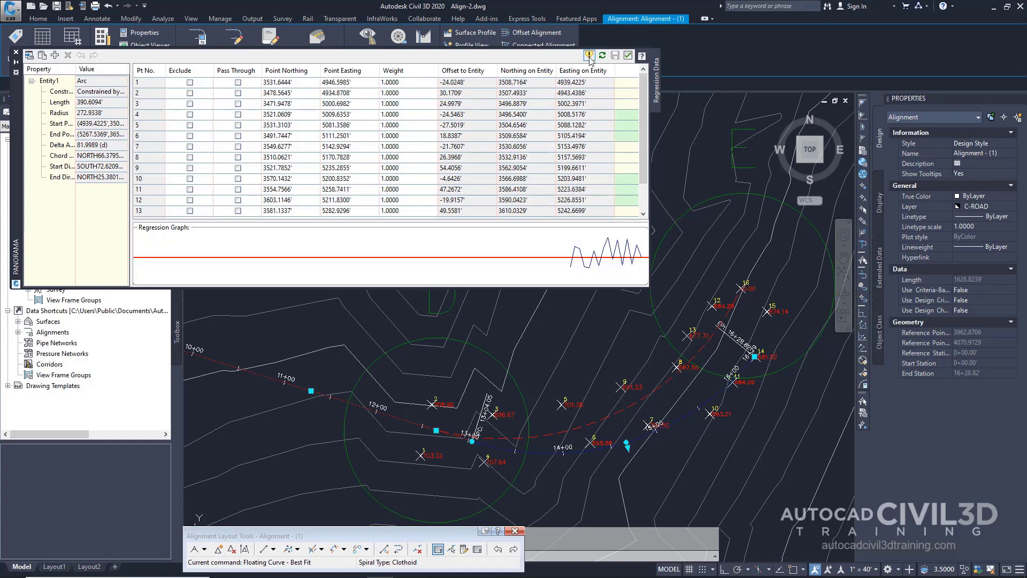
{"action": "mouse_move", "coordinate": [589, 56]}
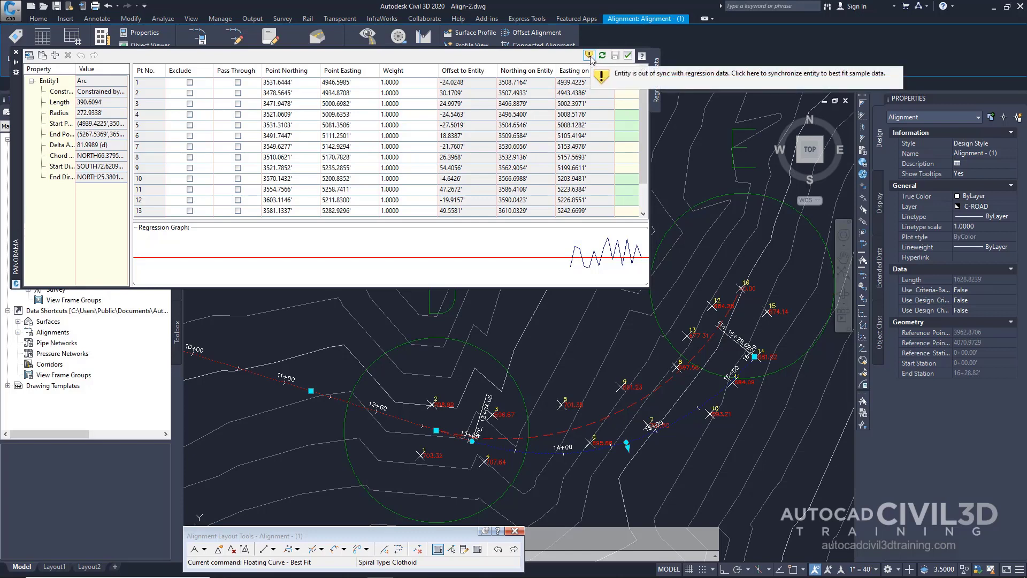
{"action": "left_click", "coordinate": [589, 56]}
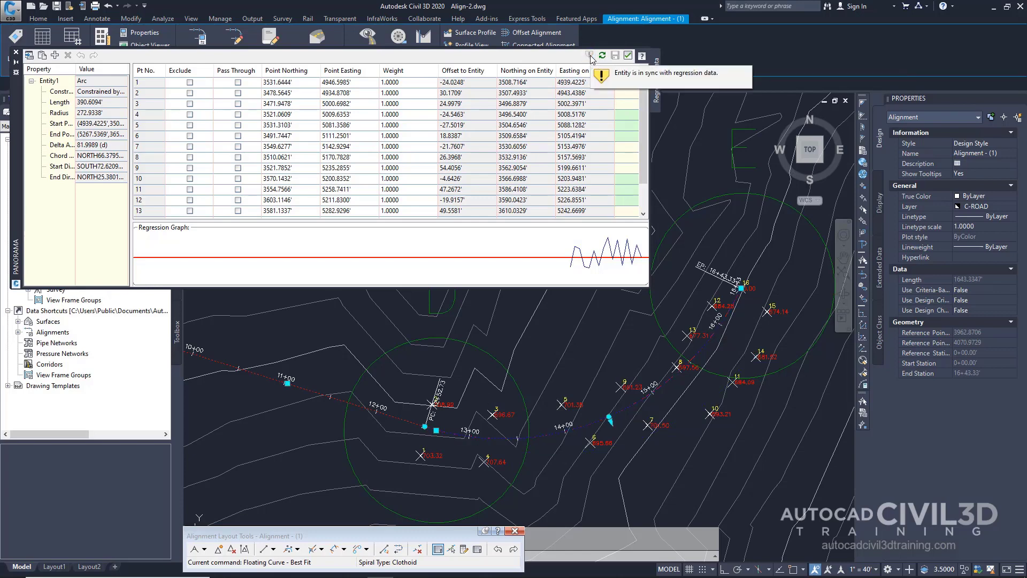
{"action": "left_click", "coordinate": [628, 56]}
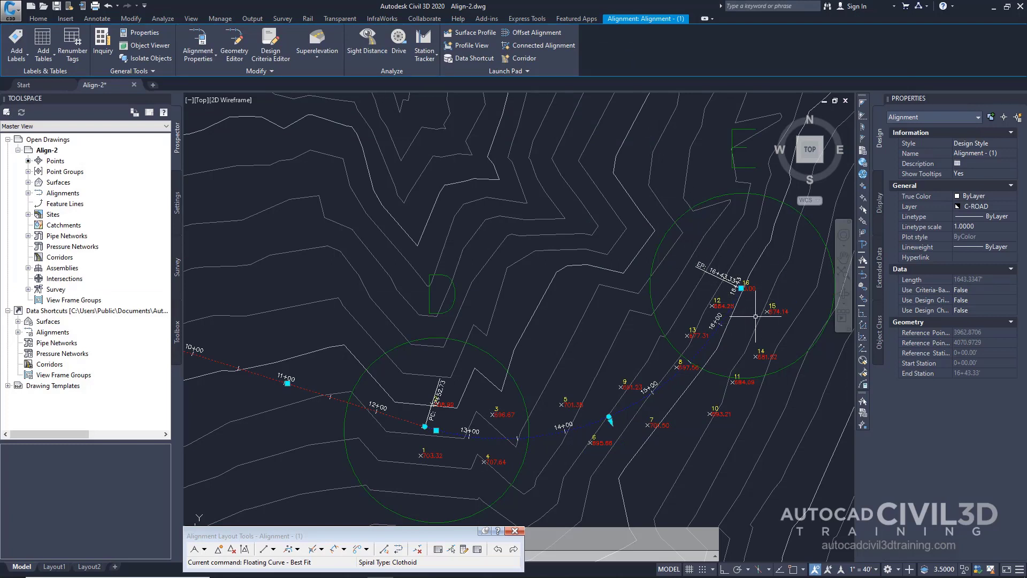
Turn off the C-POINTS layer to hide the survey points.
{"action": "left_click", "coordinate": [38, 19]}
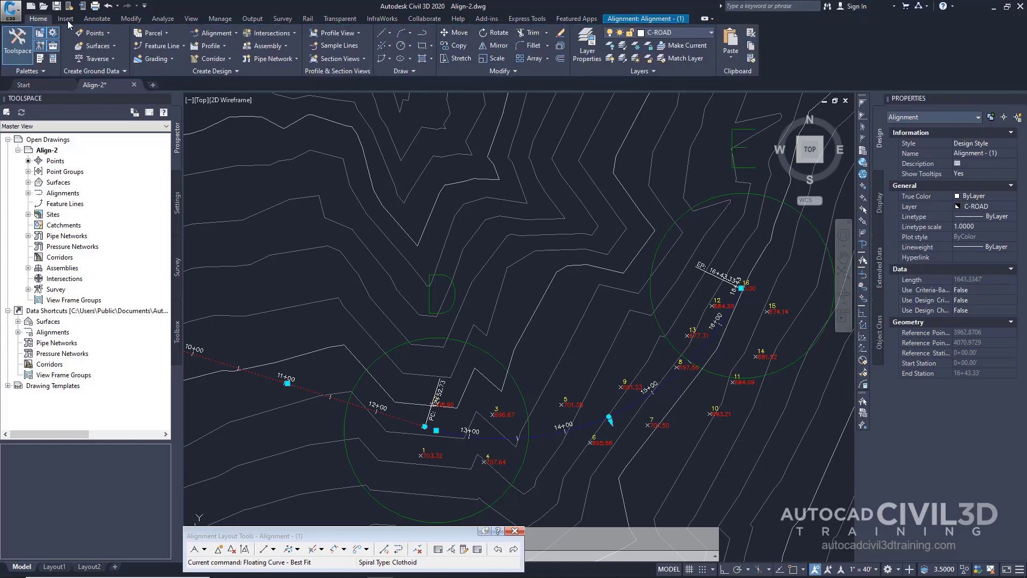
{"action": "left_click", "coordinate": [712, 32]}
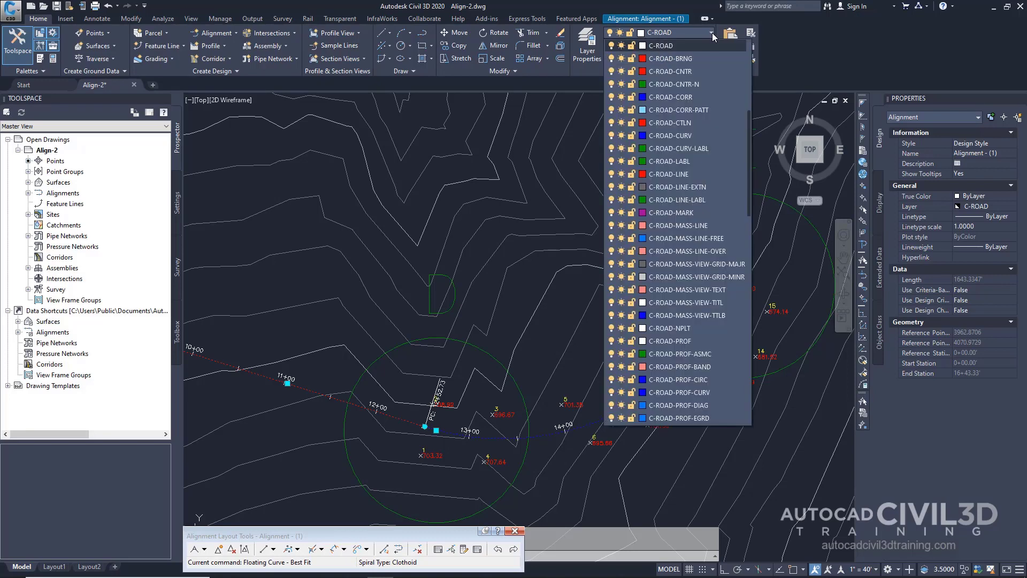
{"action": "scroll", "coordinate": [713, 102], "scroll_direction": "up", "scroll_amount": 5}
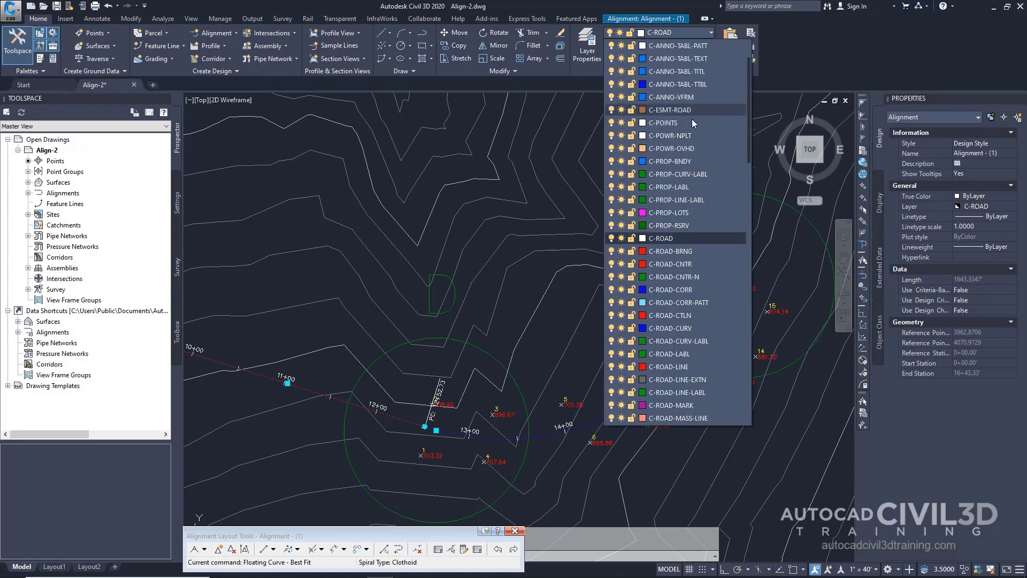
{"action": "left_click", "coordinate": [611, 122]}
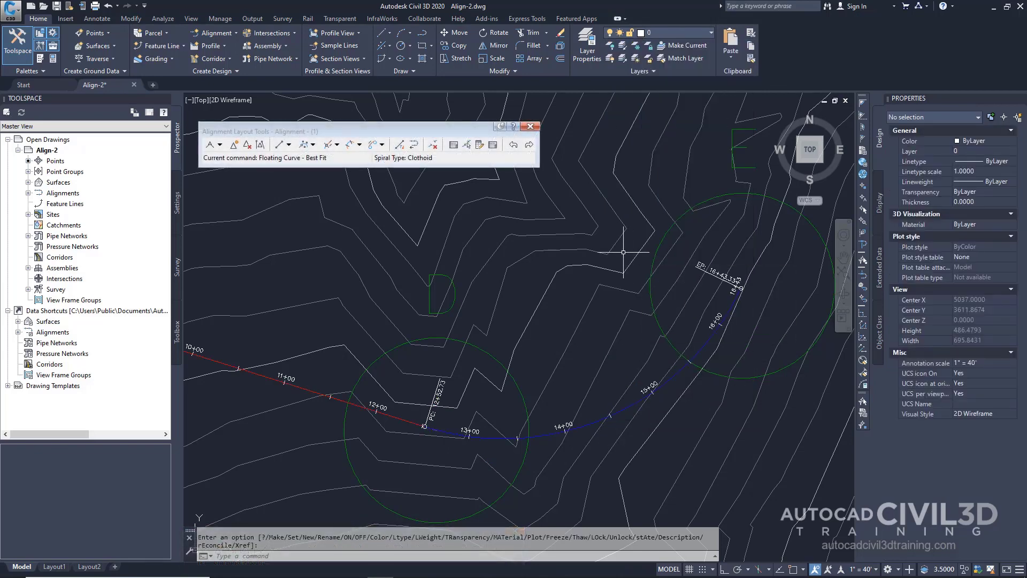
Add a floating reverse curve with spirals to the best-fit curve: spirals in and out 75, radius 200, passing through the centre of circle F.
{"action": "left_click", "coordinate": [360, 145]}
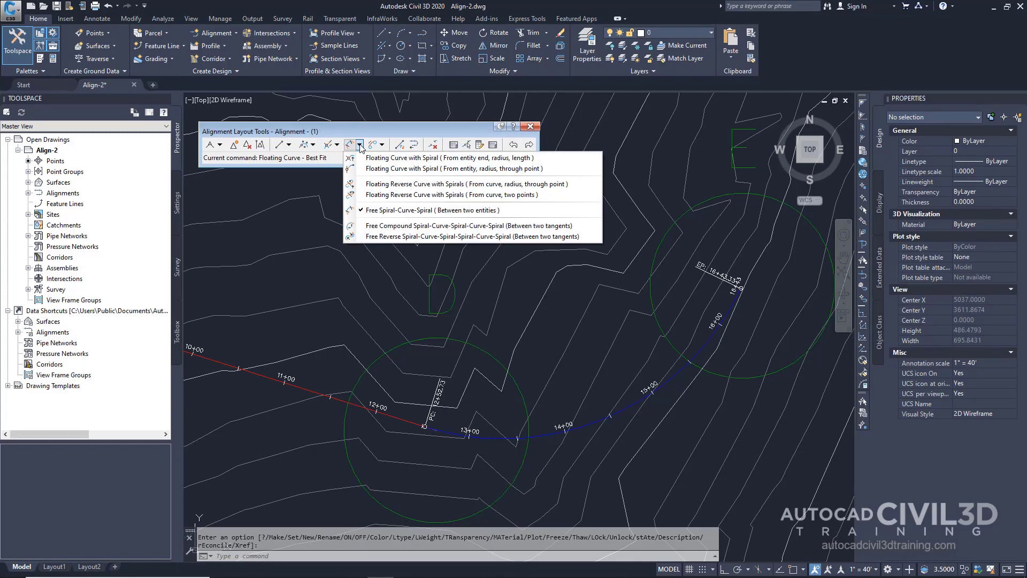
{"action": "left_click", "coordinate": [582, 183]}
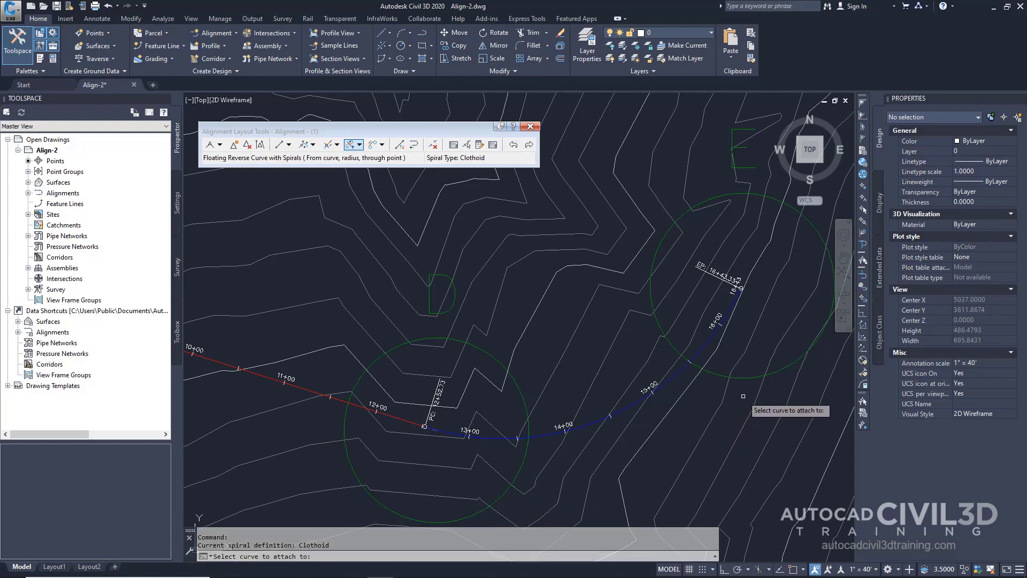
{"action": "left_click", "coordinate": [705, 345]}
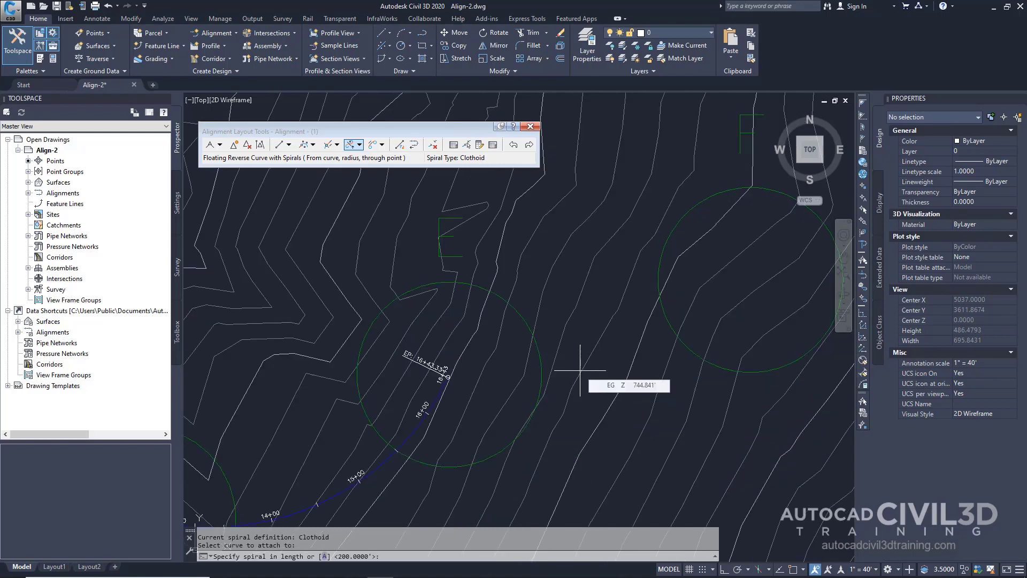
{"action": "type", "text": "75"}
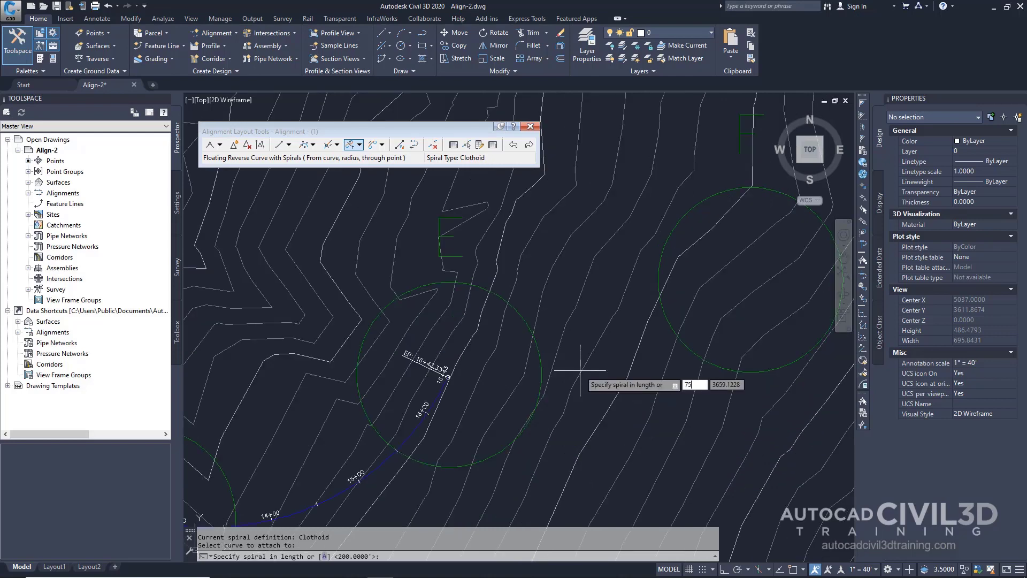
{"action": "key", "text": "Return"}
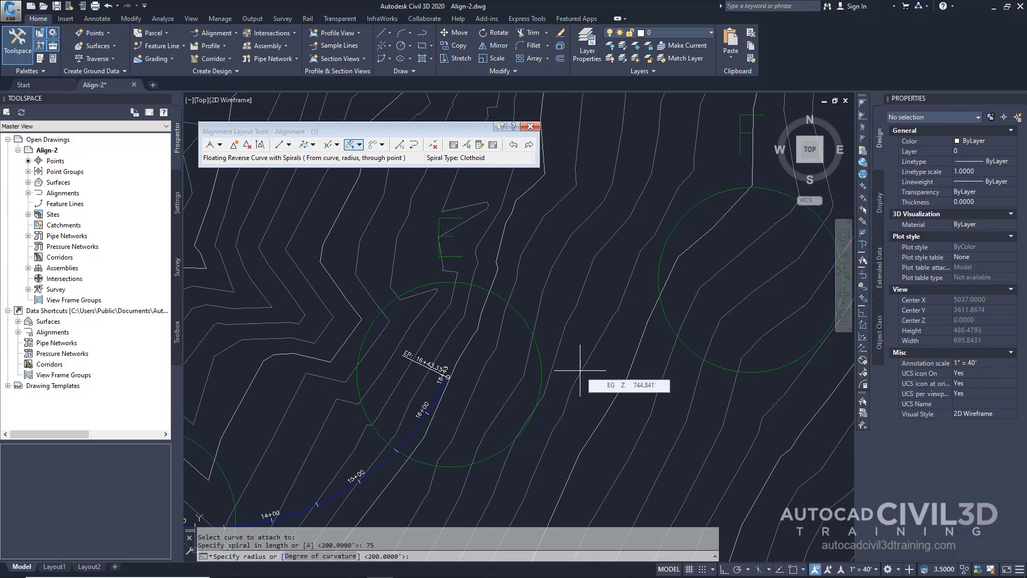
{"action": "type", "text": "20"}
{"action": "key", "text": "Return"}
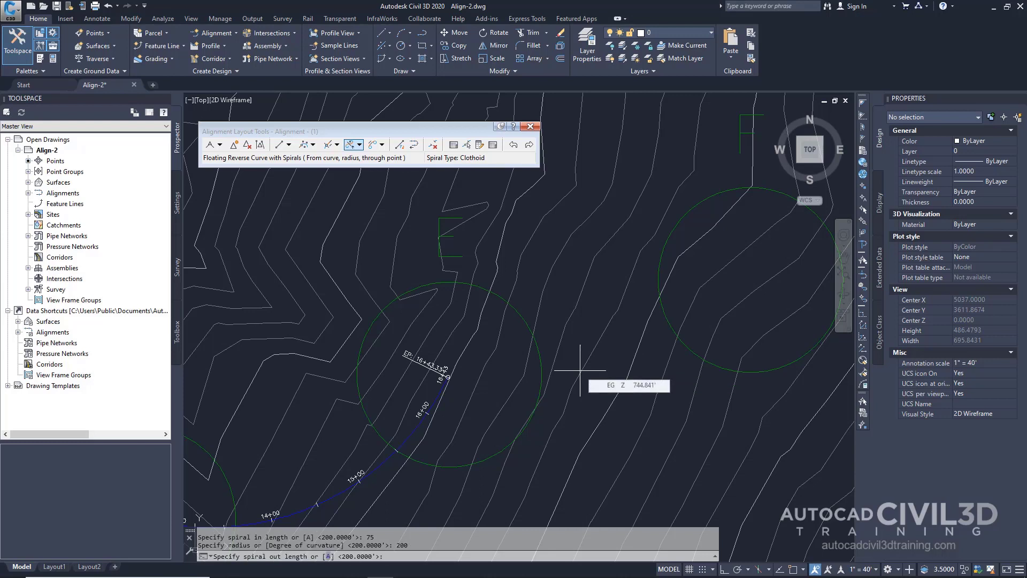
{"action": "type", "text": "75"}
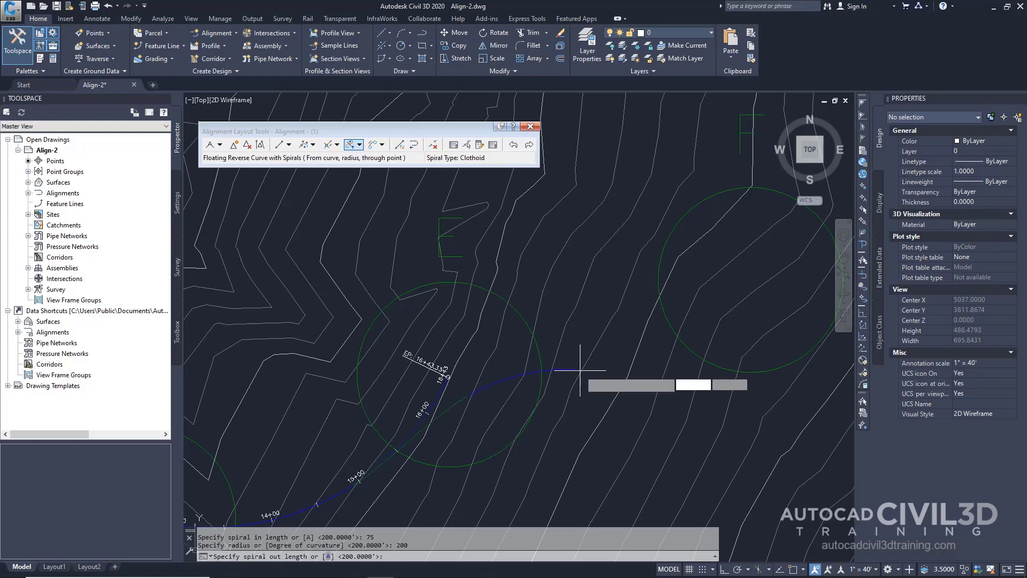
{"action": "key", "text": "Return"}
{"action": "mouse_move", "coordinate": [632, 360]}
{"action": "middle_mouse_down"}
{"action": "mouse_move", "coordinate": [619, 397]}
{"action": "mouse_move", "coordinate": [473, 428]}
{"action": "middle_mouse_up"}
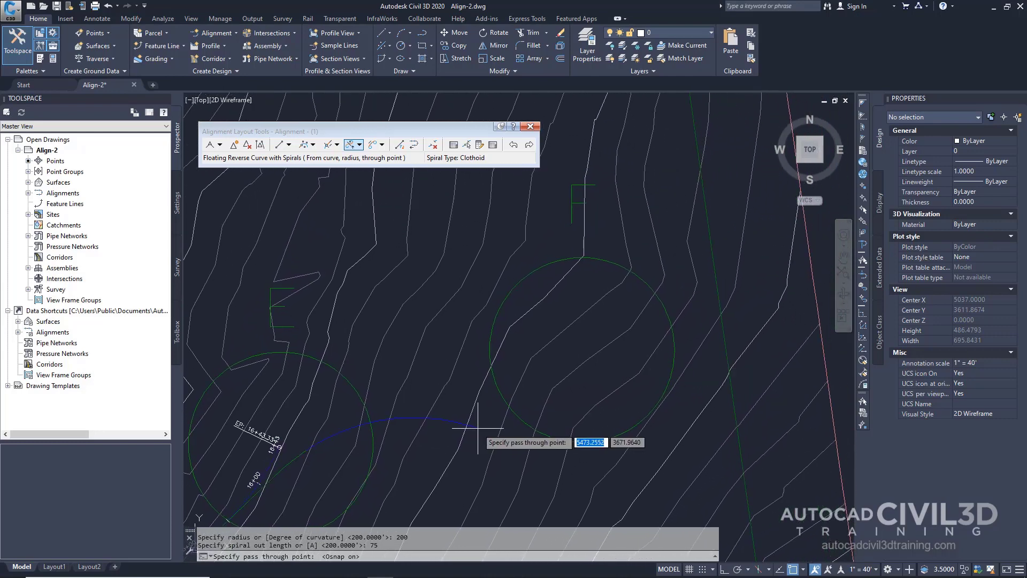
{"action": "left_click", "coordinate": [582, 350]}
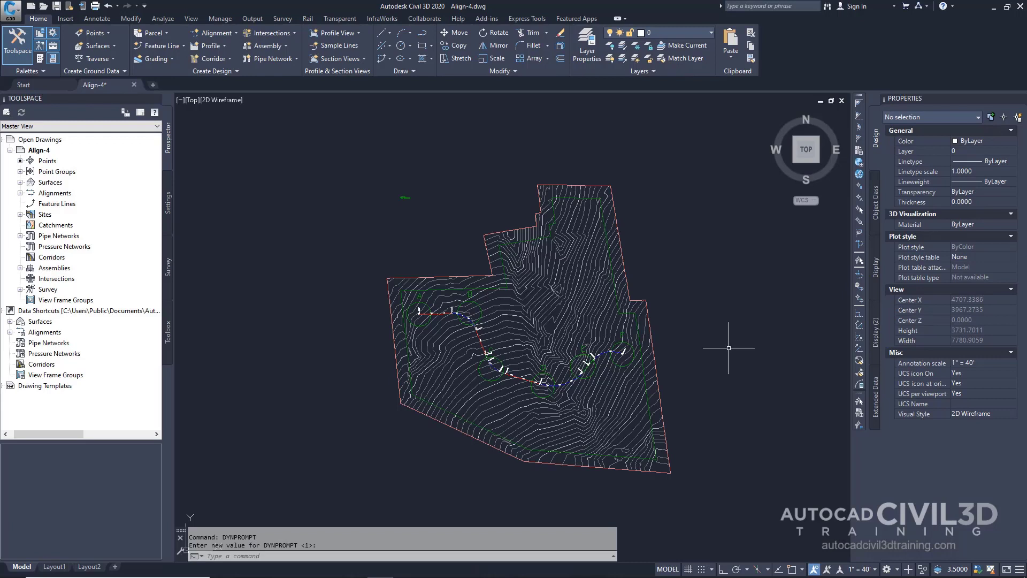
Set the DYNPROMPT variable to 1 in the Align-4 drawing and turn object snap on.
{"action": "type", "text": "dyn"}
{"action": "key", "text": "Return"}
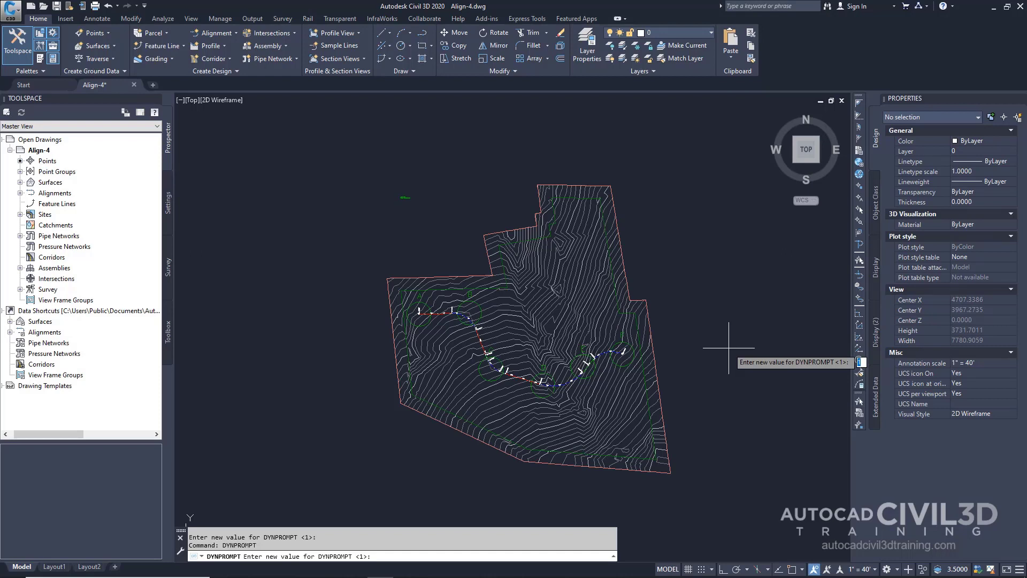
{"action": "type", "text": "1"}
{"action": "key", "text": "Return"}
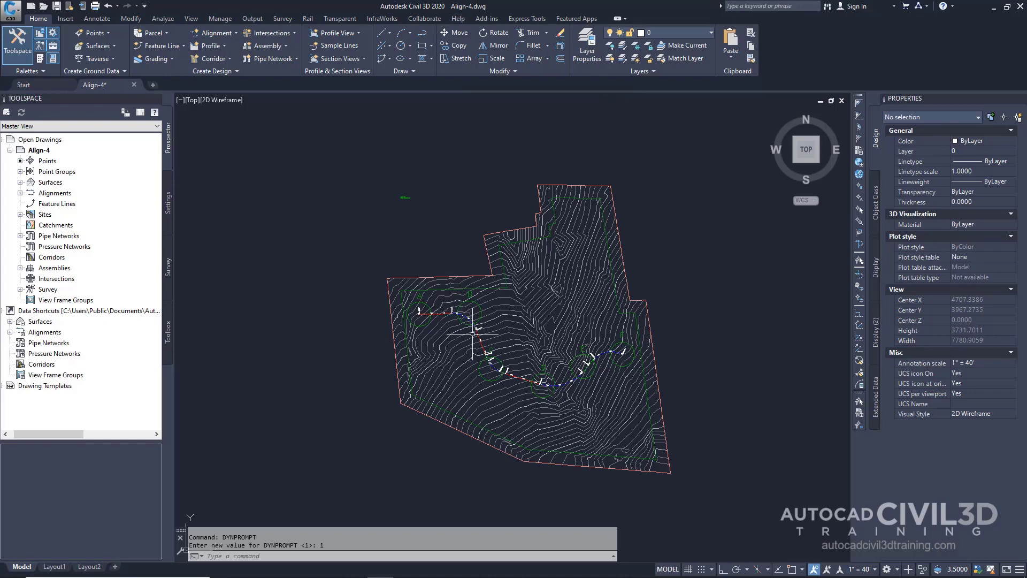
{"action": "scroll", "coordinate": [422, 326], "scroll_direction": "up", "scroll_amount": 2}
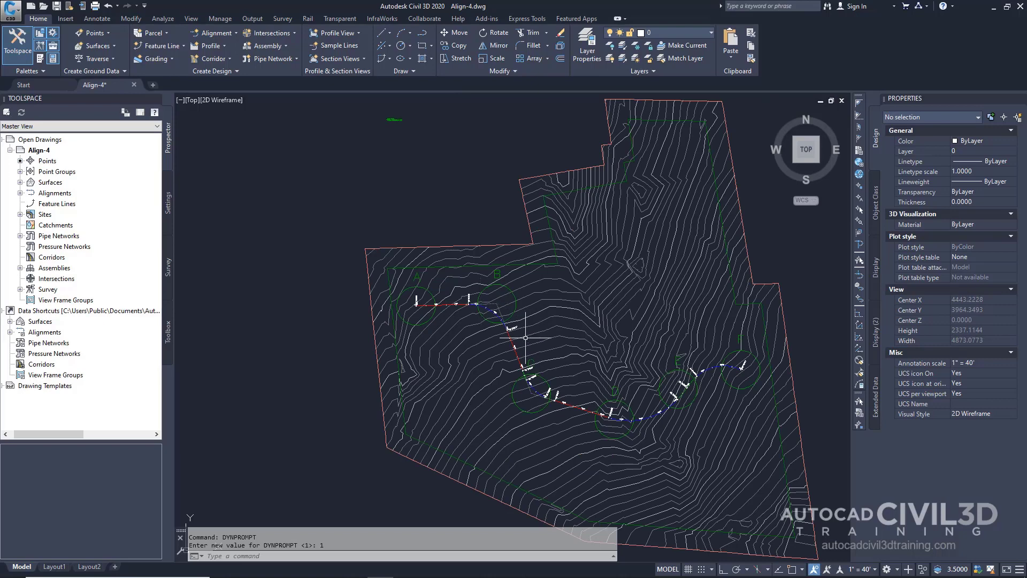
{"action": "mouse_move", "coordinate": [714, 430]}
{"action": "mouse_move", "coordinate": [785, 261]}
{"action": "left_click", "coordinate": [793, 569]}
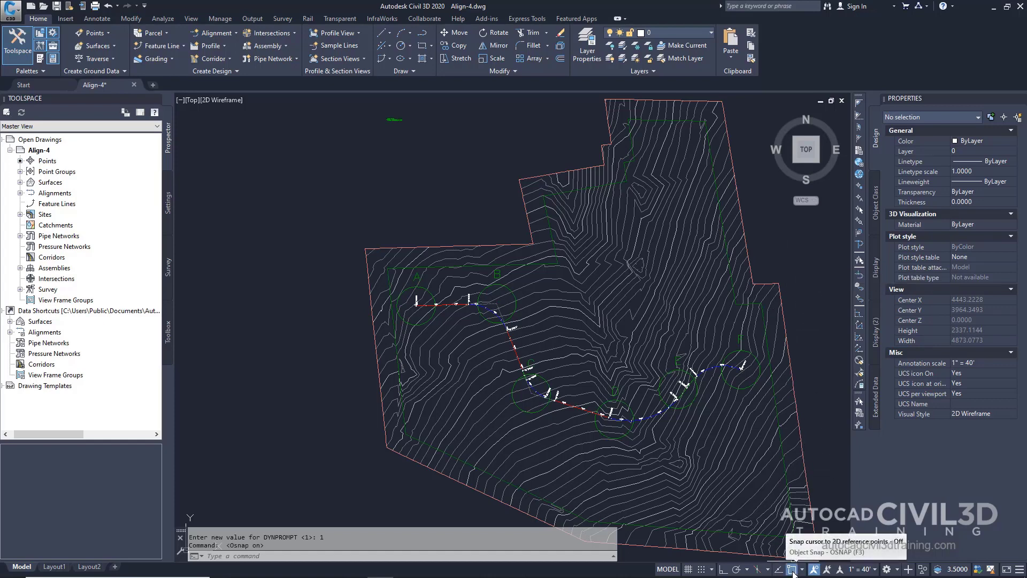
{"action": "mouse_move", "coordinate": [769, 462]}
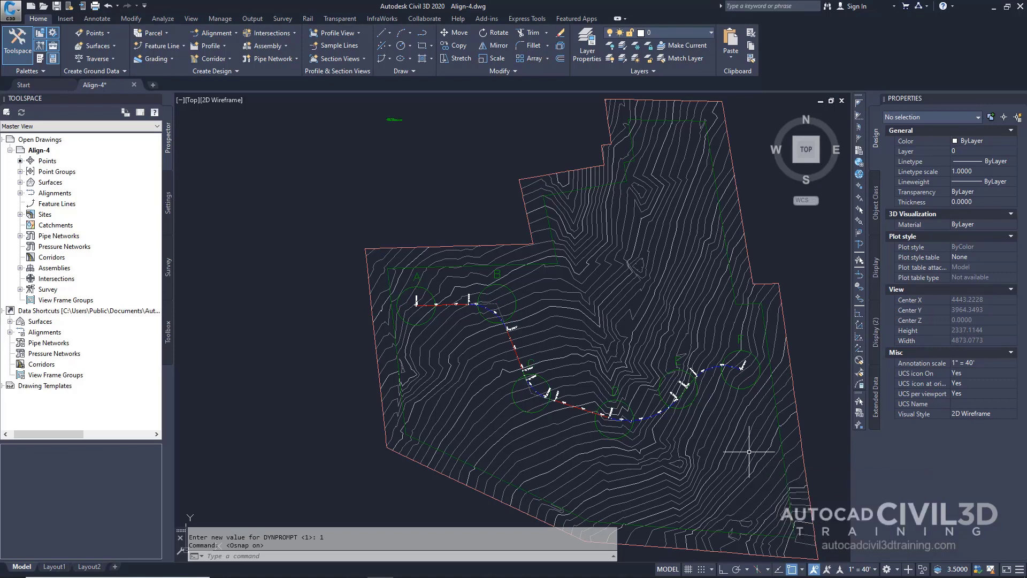
Open the alignment in the geometry editor, display its table of alignment entities, and deselect the alignment.
{"action": "left_click", "coordinate": [568, 404]}
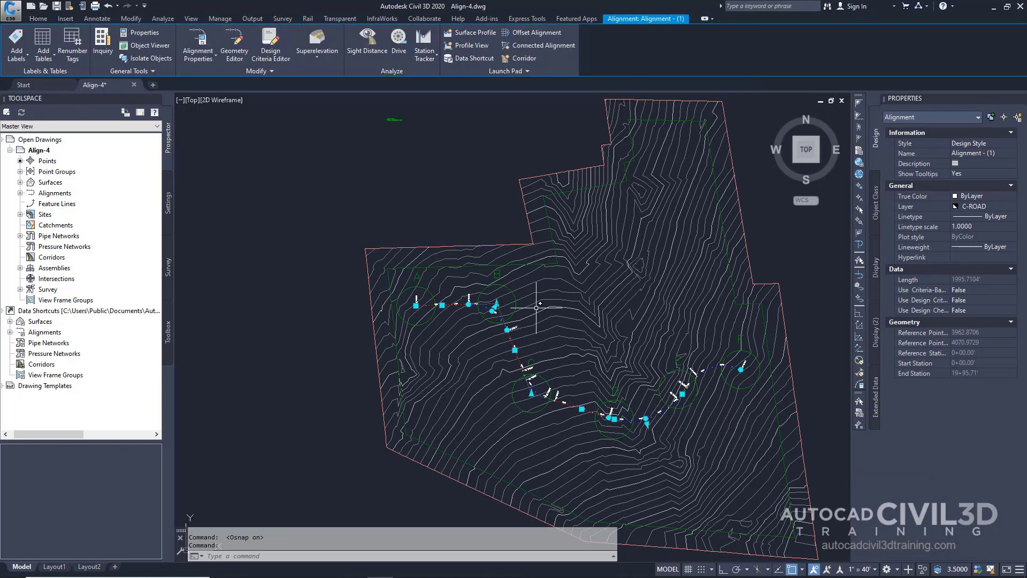
{"action": "left_click", "coordinate": [241, 57]}
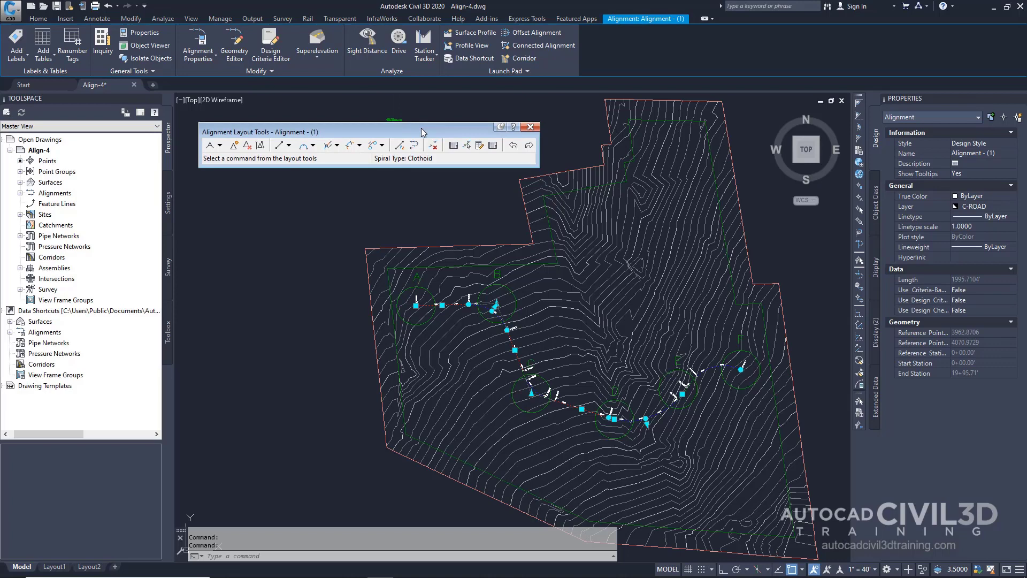
{"action": "left_click", "coordinate": [495, 150]}
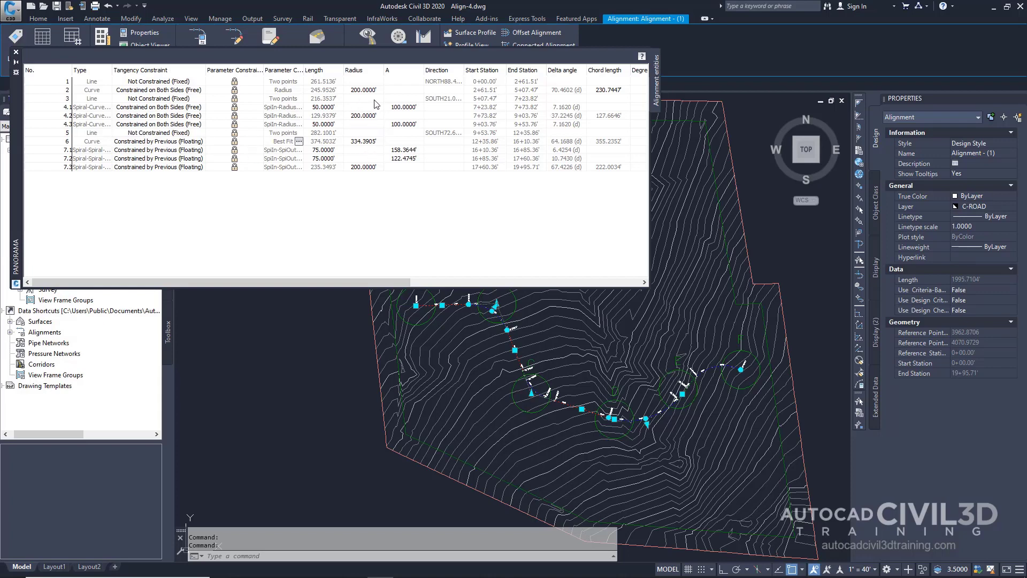
{"action": "key", "text": "Escape"}
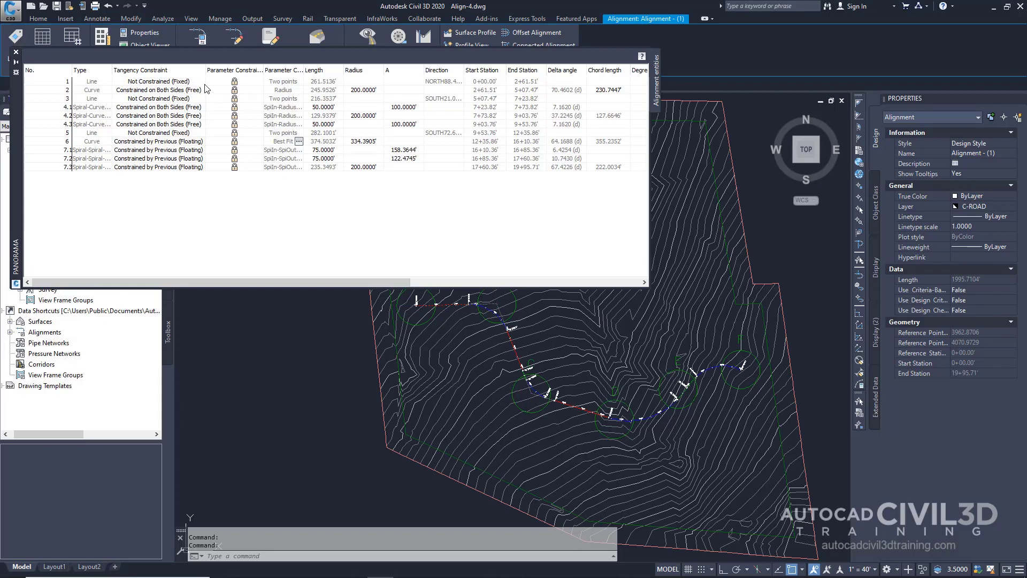
Review the tangency constraint choices for line 1 and its parameter constraint lock in the alignment entities table.
{"action": "left_click", "coordinate": [202, 84]}
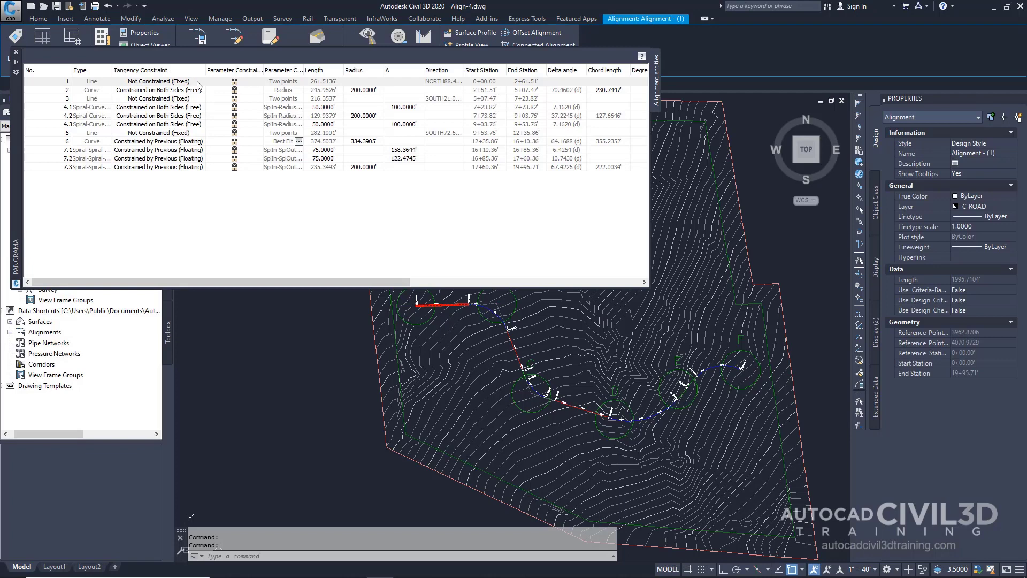
{"action": "left_click", "coordinate": [202, 84]}
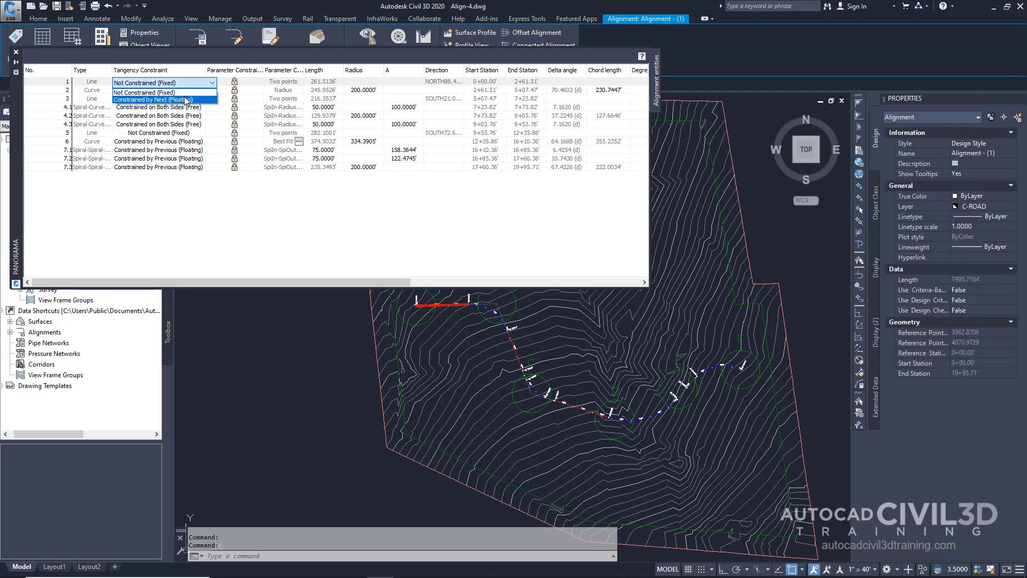
{"action": "left_click", "coordinate": [191, 72]}
{"action": "left_click", "coordinate": [191, 70]}
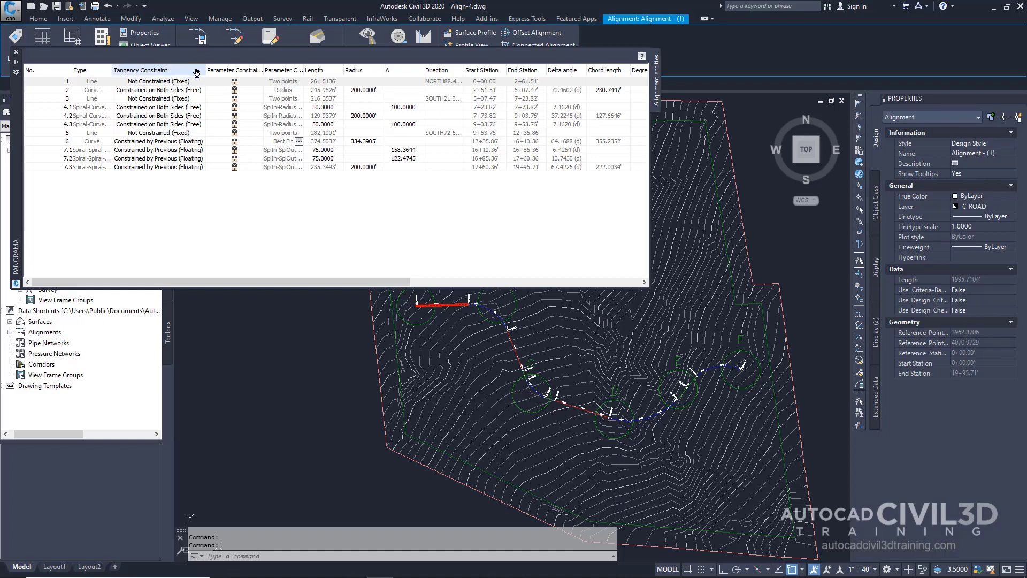
{"action": "left_click", "coordinate": [235, 85]}
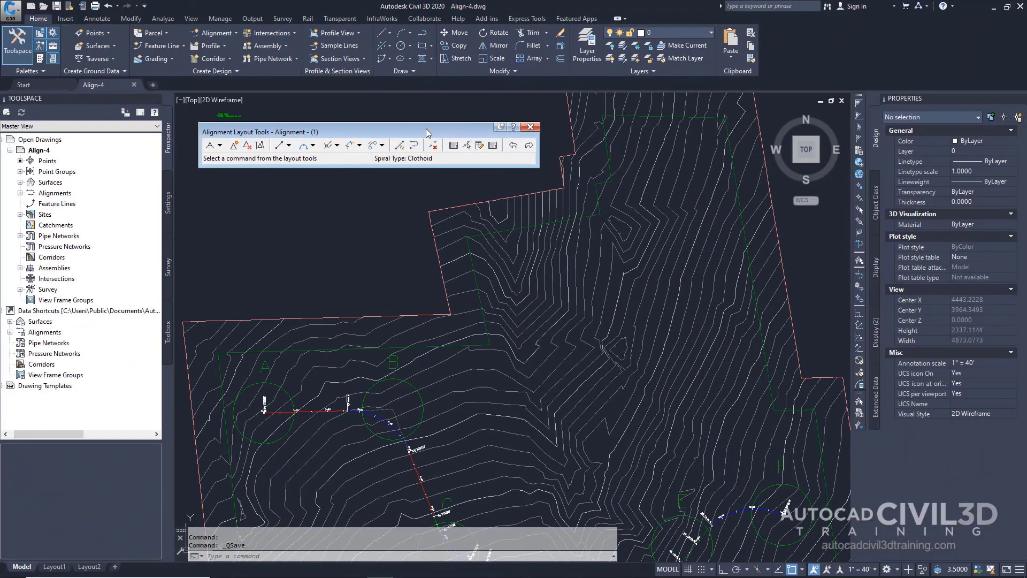
Show the alignment layout parameters window beside the layout tools and reopen the table of alignment entities.
{"action": "left_click", "coordinate": [480, 146]}
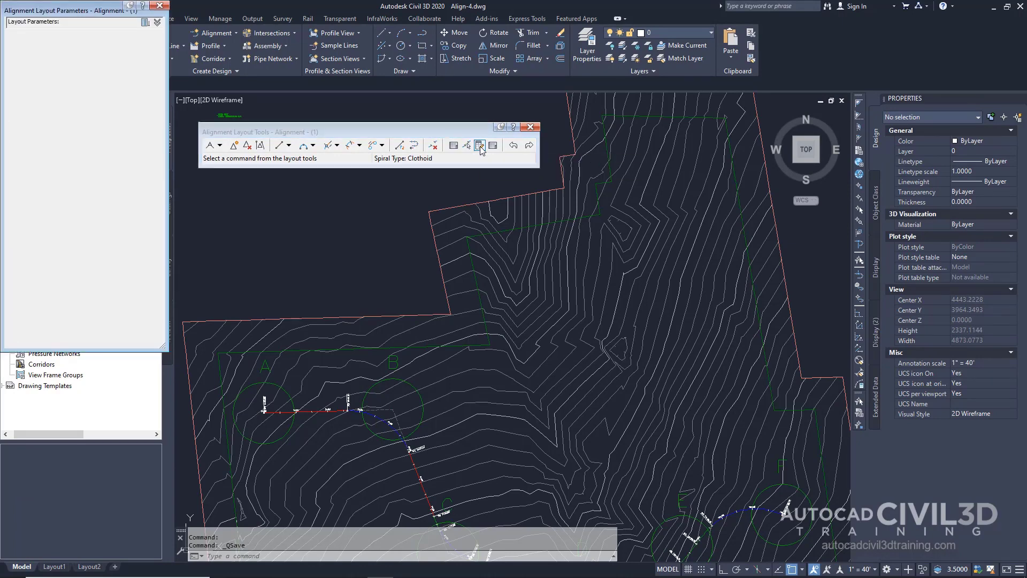
{"action": "mouse_move", "coordinate": [96, 11]}
{"action": "left_mouse_down"}
{"action": "mouse_move", "coordinate": [454, 137]}
{"action": "mouse_move", "coordinate": [682, 131]}
{"action": "left_mouse_up"}
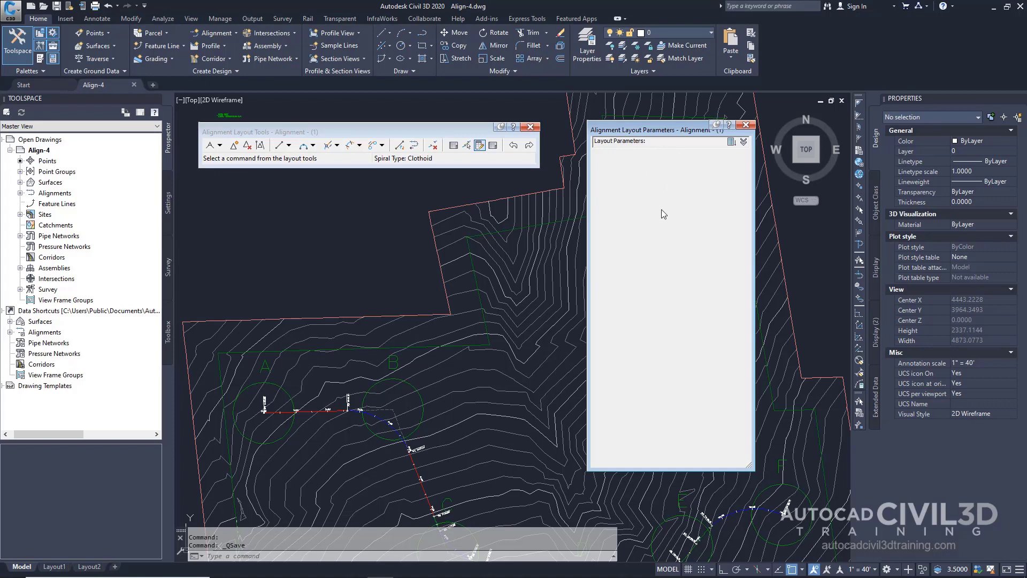
{"action": "left_click", "coordinate": [494, 148]}
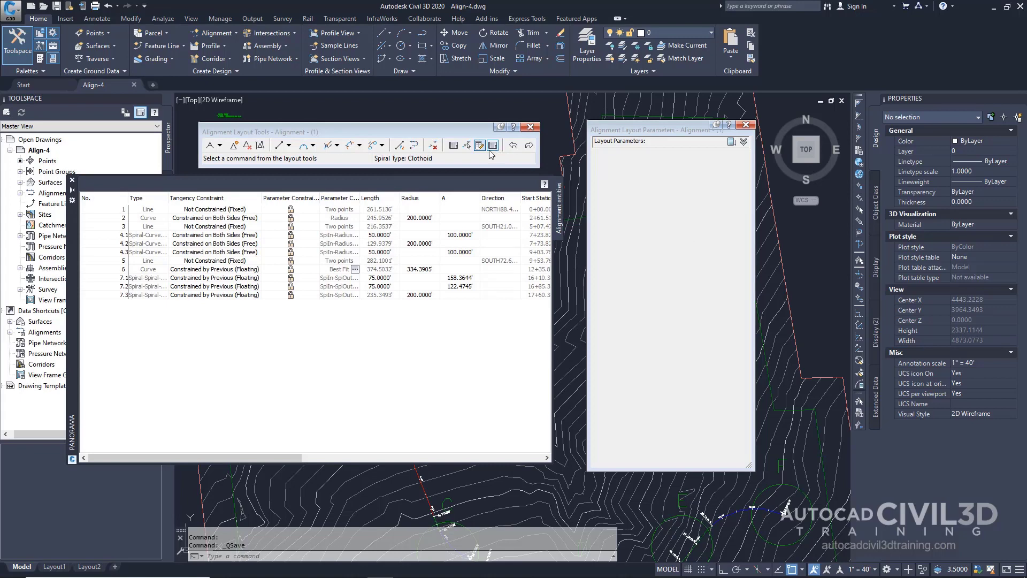
Set the spiral-out length of the spiral-curve-spiral group at C (entity 4.3) to 100.
{"action": "left_click", "coordinate": [124, 235]}
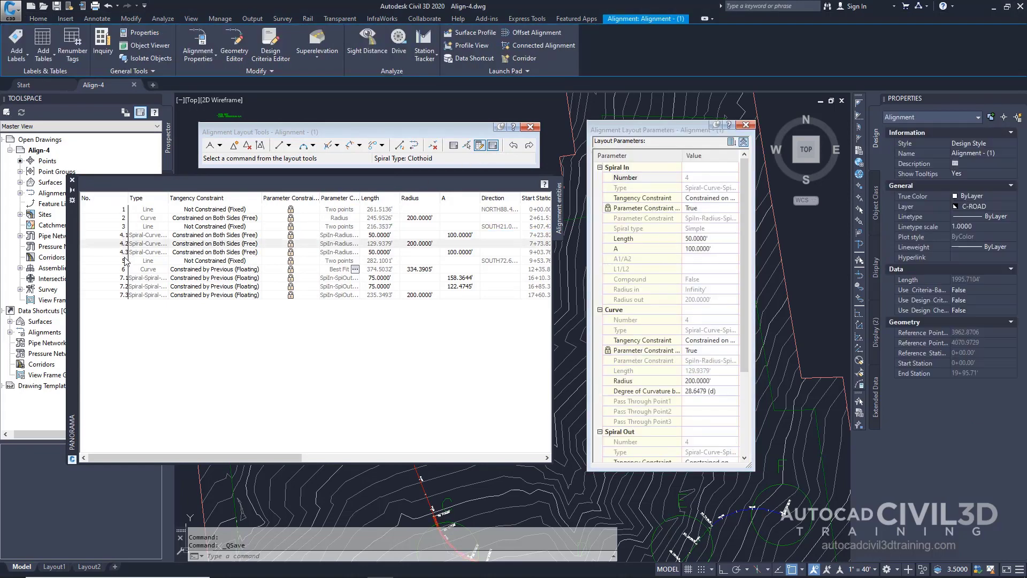
{"action": "left_click", "coordinate": [123, 252]}
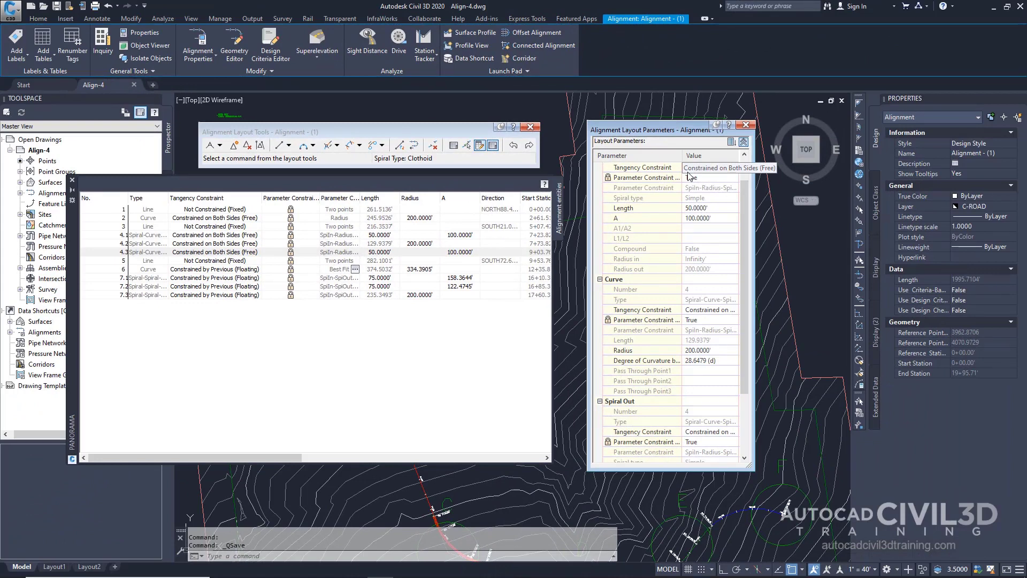
{"action": "scroll", "coordinate": [688, 176], "scroll_direction": "down", "scroll_amount": 3}
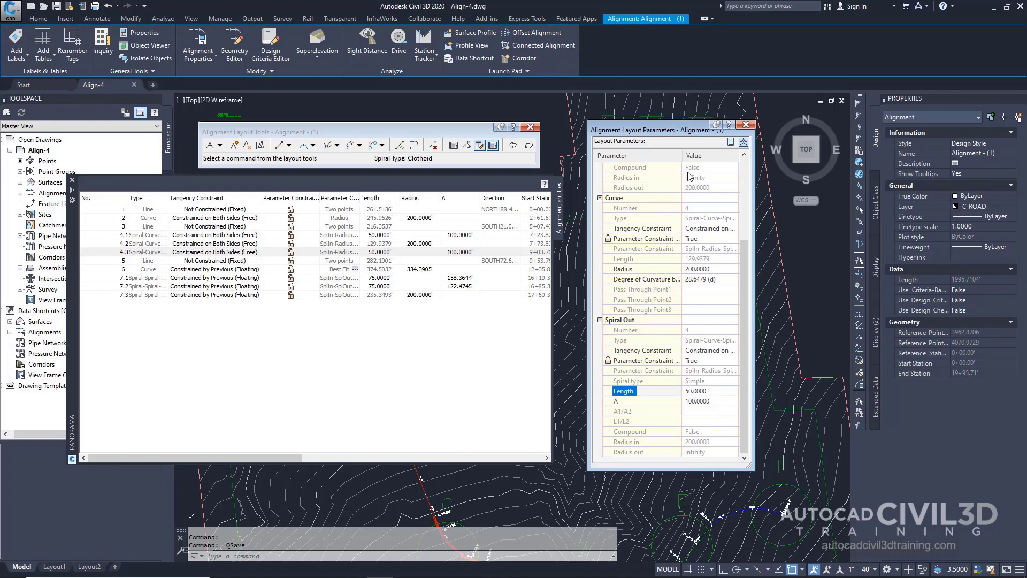
{"action": "left_click", "coordinate": [712, 391]}
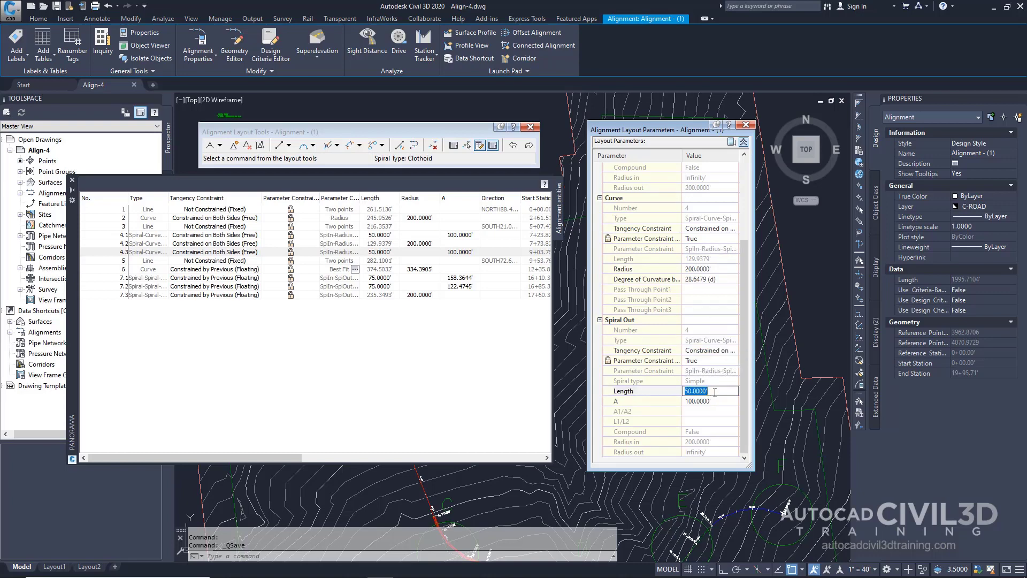
{"action": "type", "text": "100"}
{"action": "key", "text": "Return"}
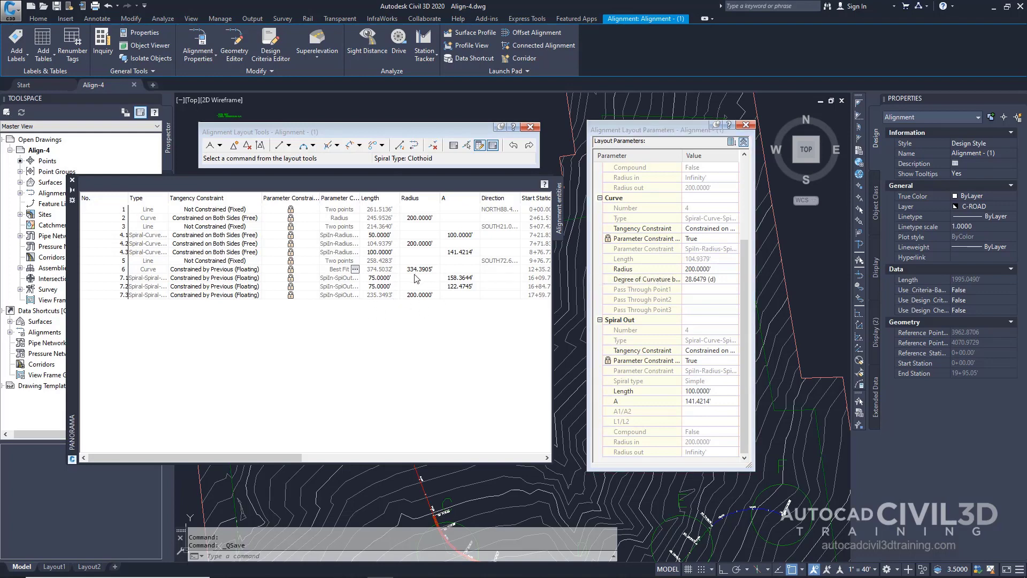
Close the layout parameters window, then pick the curves at B and C to examine only their rows in the entities table.
{"action": "left_click", "coordinate": [73, 180]}
{"action": "left_click", "coordinate": [747, 127]}
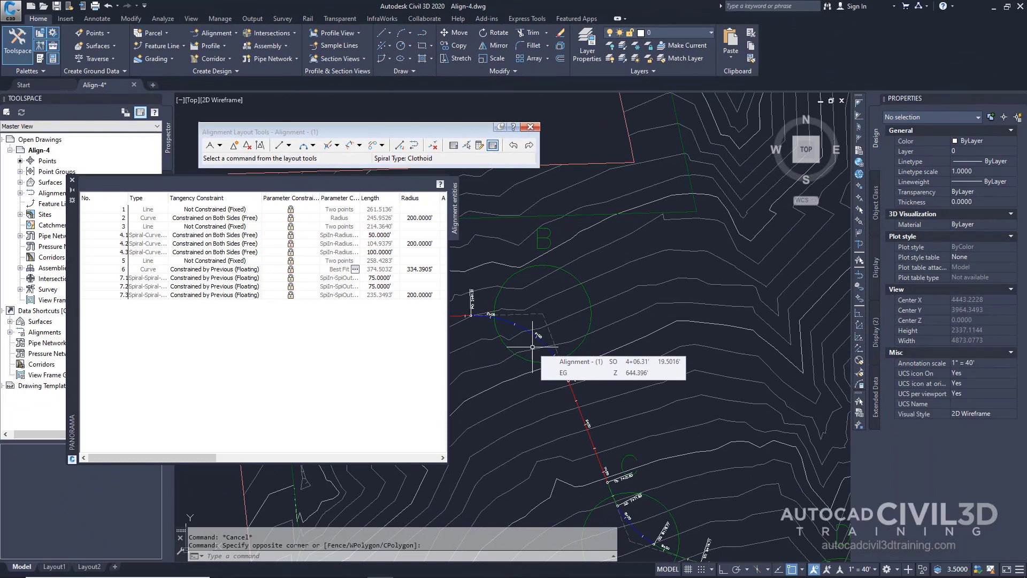
{"action": "left_click", "coordinate": [508, 322]}
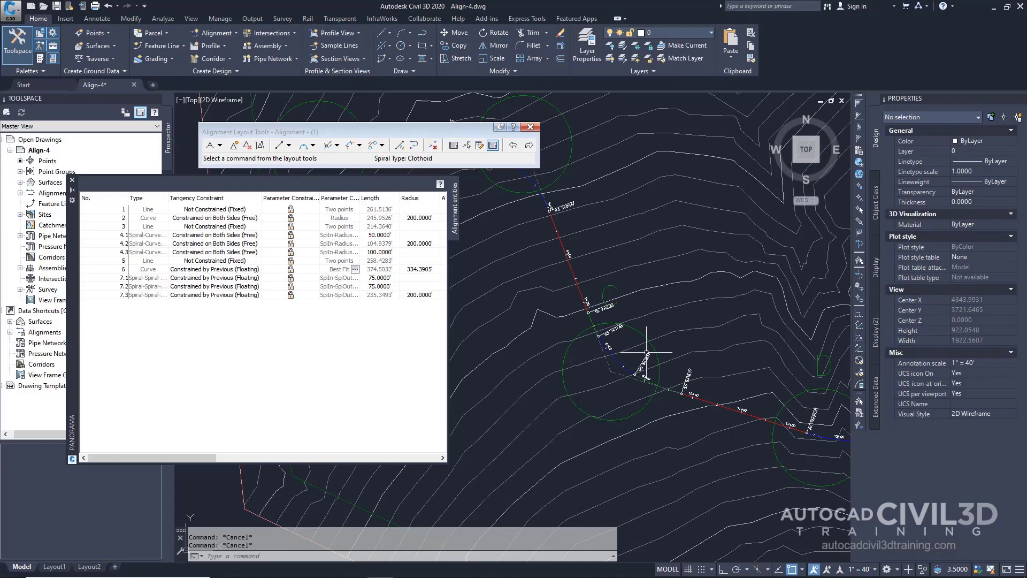
{"action": "left_click", "coordinate": [617, 362]}
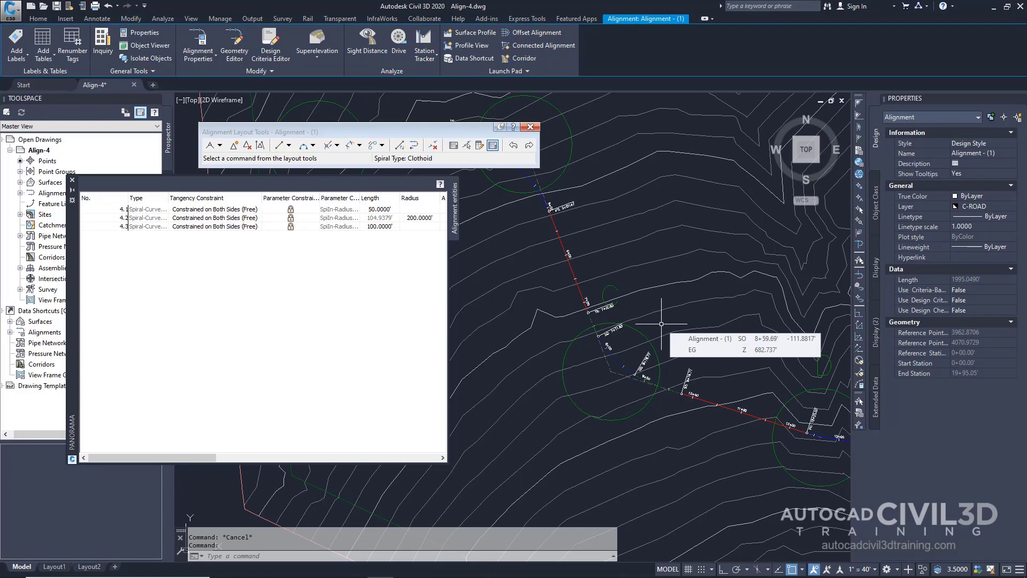
{"action": "key", "text": "Escape"}
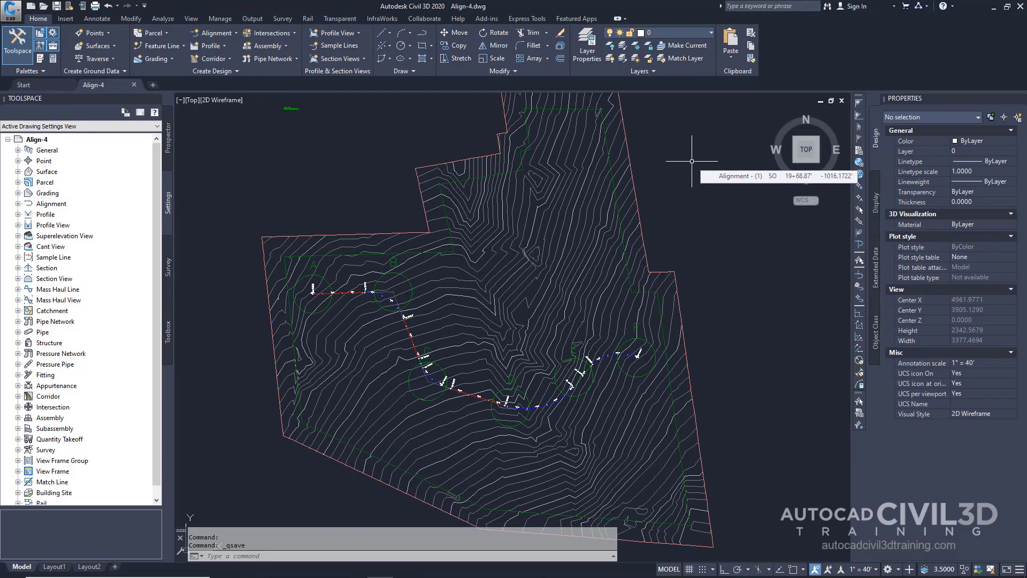
{"action": "key", "text": "Escape"}
{"action": "key", "text": "Escape"}
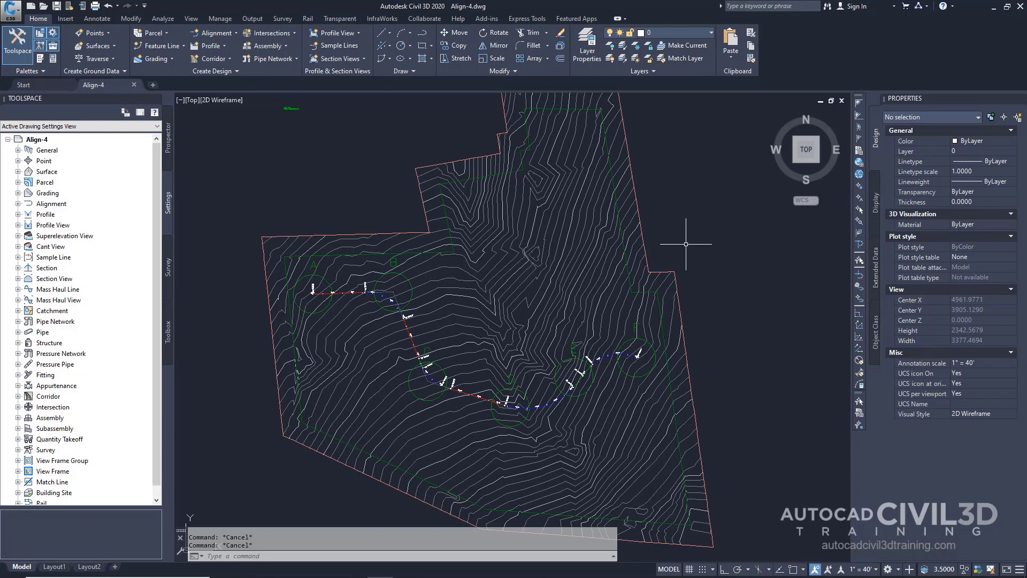
Set the DYNPROMPT system variable to 1 and make sure running object snap is off.
{"action": "type", "text": "DYNPROMPT"}
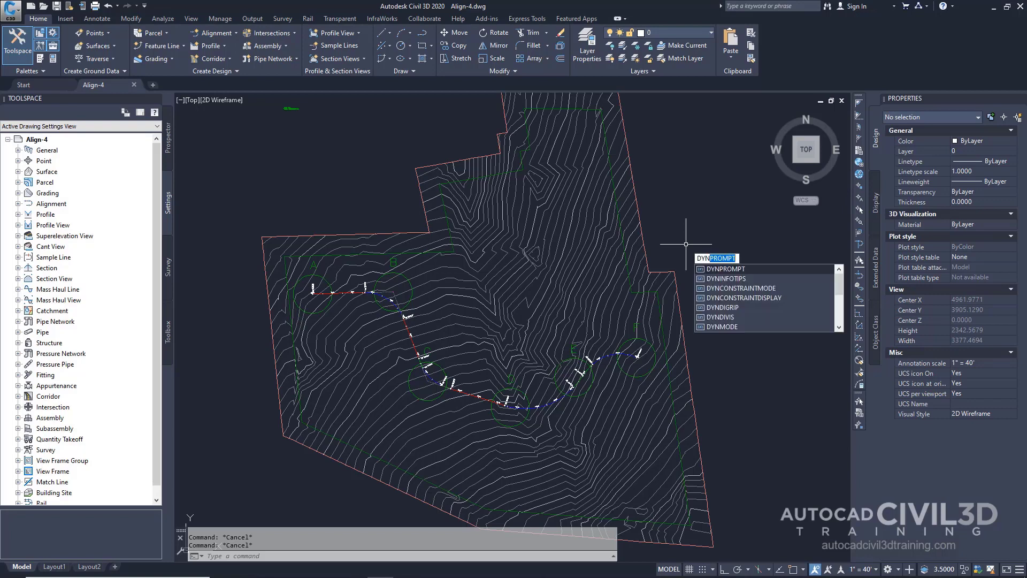
{"action": "key", "text": "Return"}
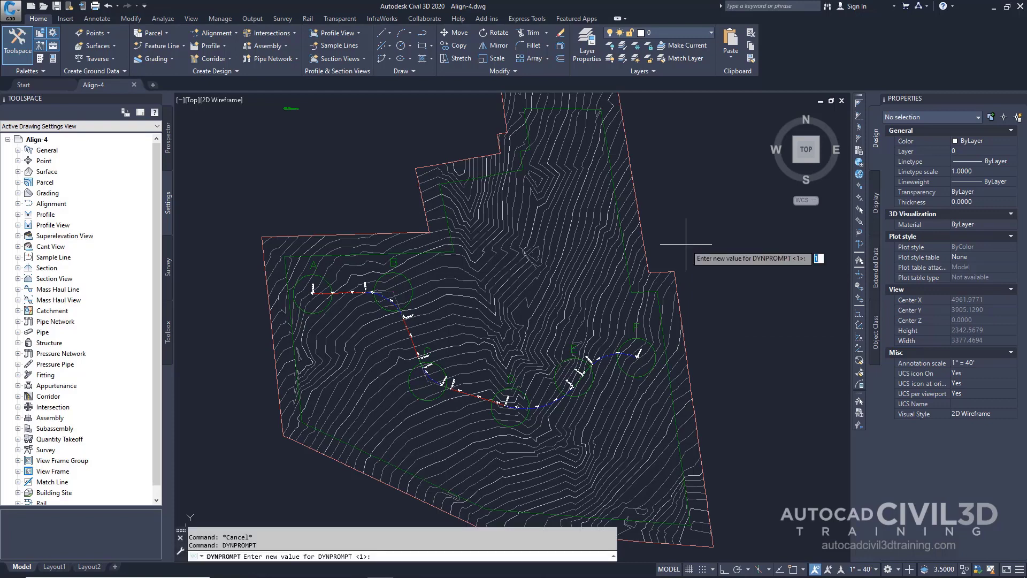
{"action": "type", "text": "1"}
{"action": "key", "text": "Return"}
{"action": "mouse_move", "coordinate": [686, 244]}
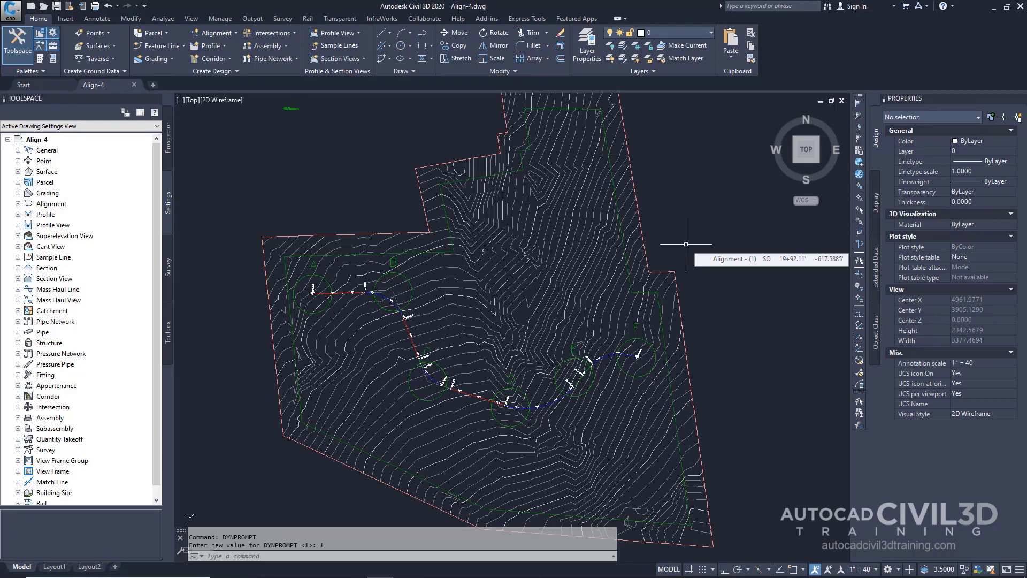
{"action": "left_click", "coordinate": [794, 569]}
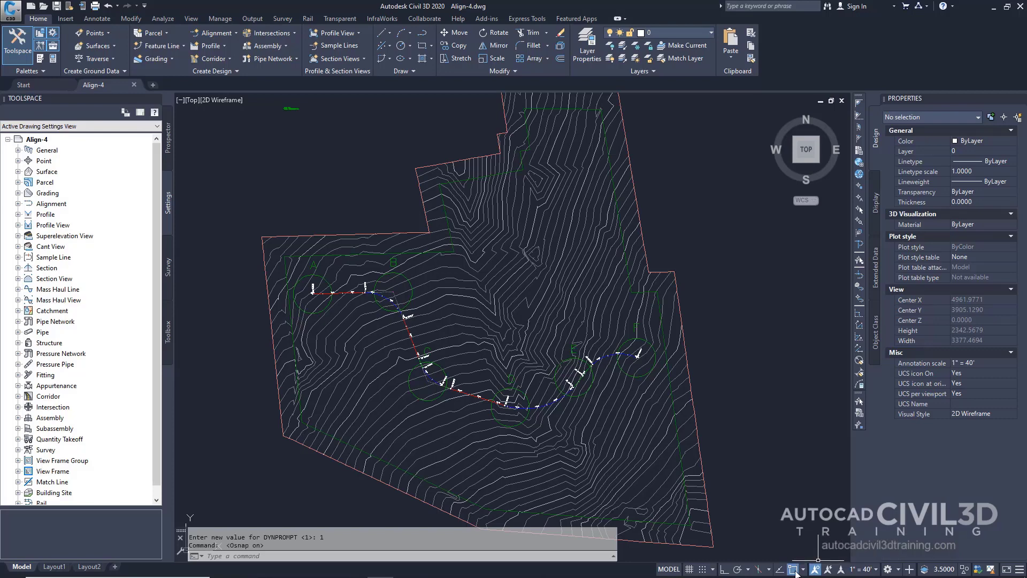
{"action": "left_click", "coordinate": [795, 571]}
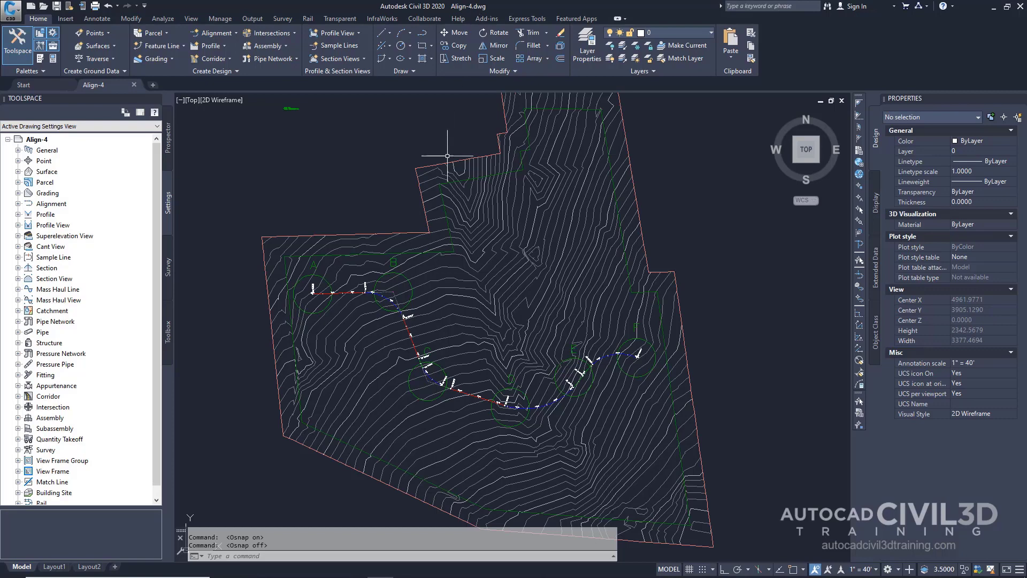
Select the alignment at B and tighten its curve by stretching the pass-through point grip toward the point of intersection.
{"action": "scroll", "coordinate": [393, 293], "scroll_direction": "up", "scroll_amount": 5}
{"action": "scroll", "coordinate": [393, 294], "scroll_direction": "down", "scroll_amount": 2}
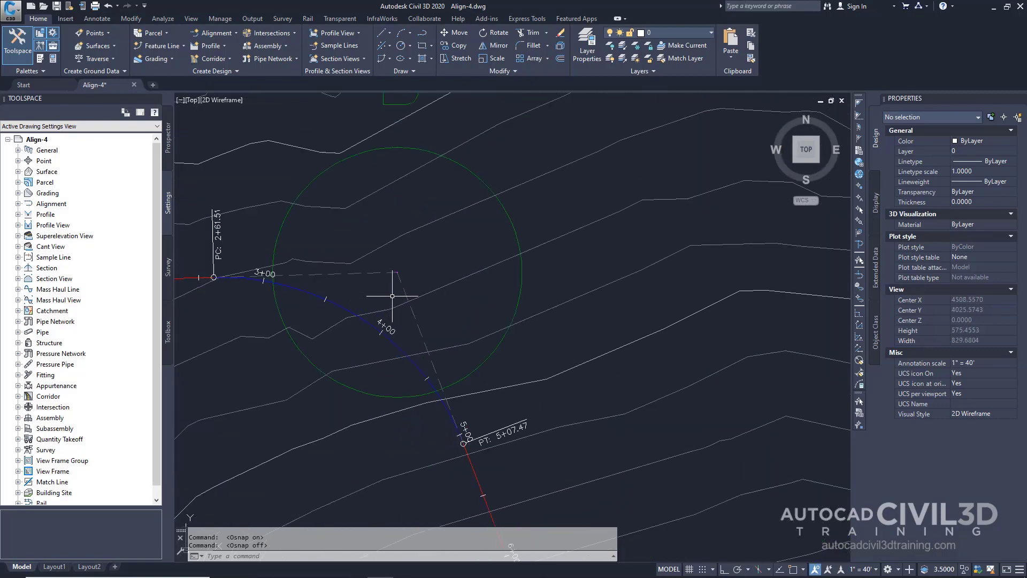
{"action": "scroll", "coordinate": [470, 351], "scroll_direction": "up", "scroll_amount": 4}
{"action": "scroll", "coordinate": [475, 356], "scroll_direction": "down", "scroll_amount": 2}
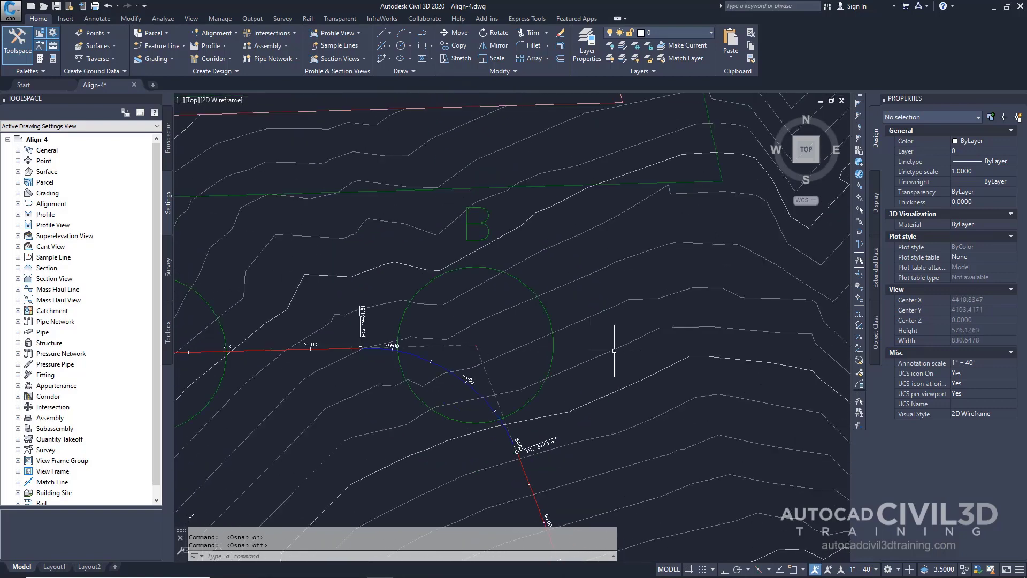
{"action": "left_click", "coordinate": [459, 376]}
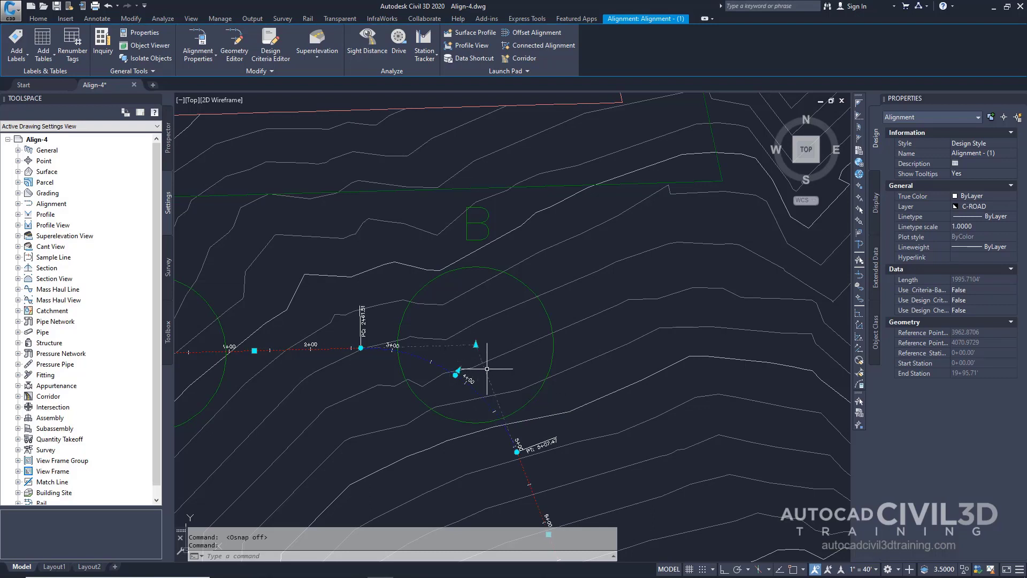
{"action": "left_click", "coordinate": [456, 375]}
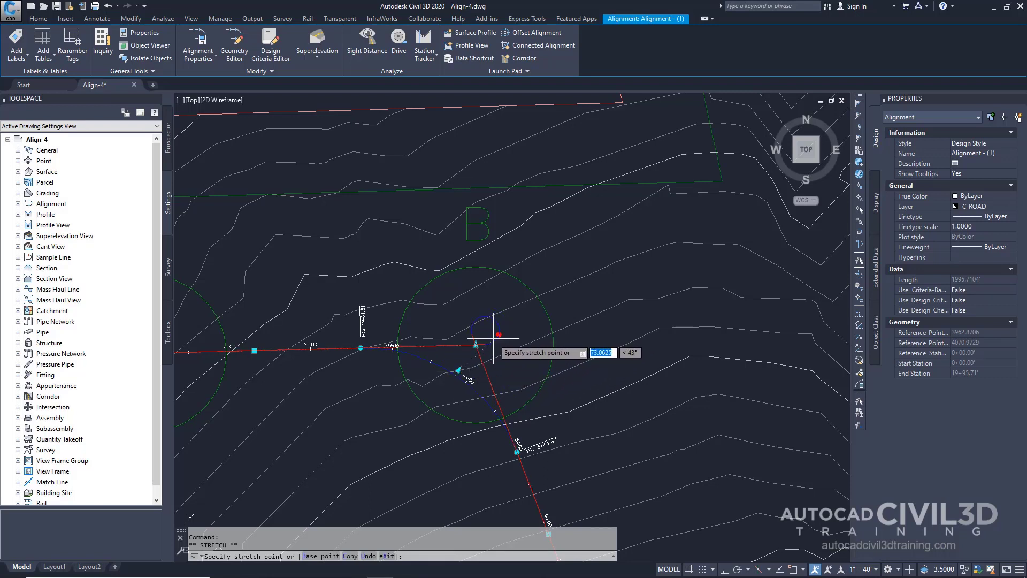
{"action": "left_click", "coordinate": [469, 357]}
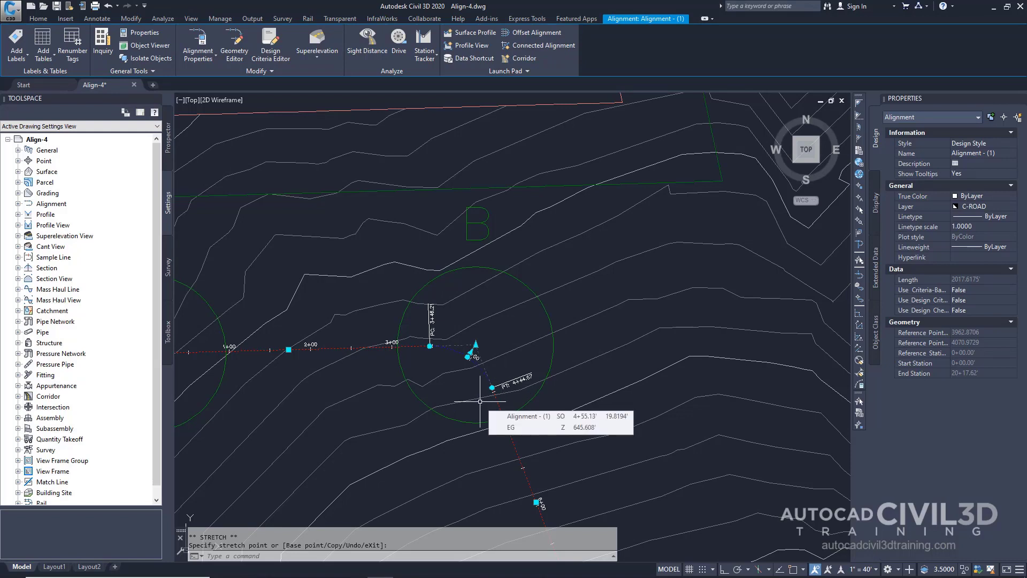
Enlarge the curve at B with its radius grip and pick its point-of-intersection grip to reposition it.
{"action": "left_click", "coordinate": [470, 352]}
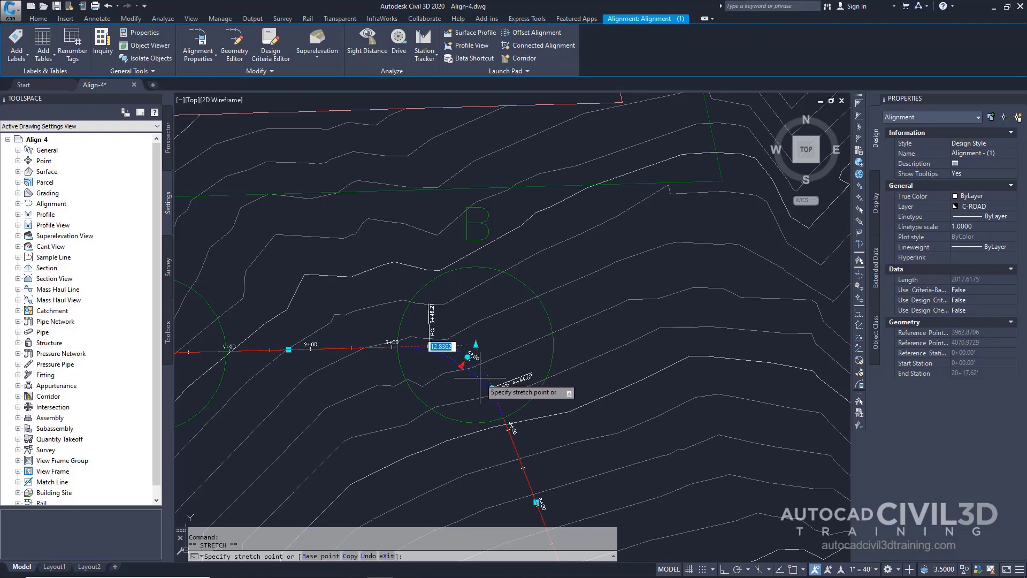
{"action": "left_click", "coordinate": [474, 381]}
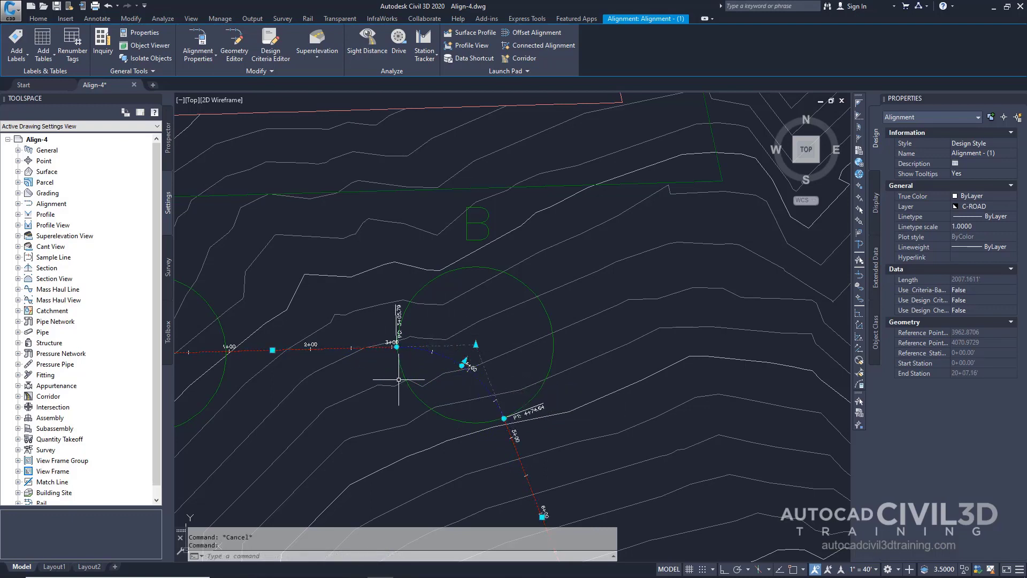
{"action": "left_click", "coordinate": [475, 345]}
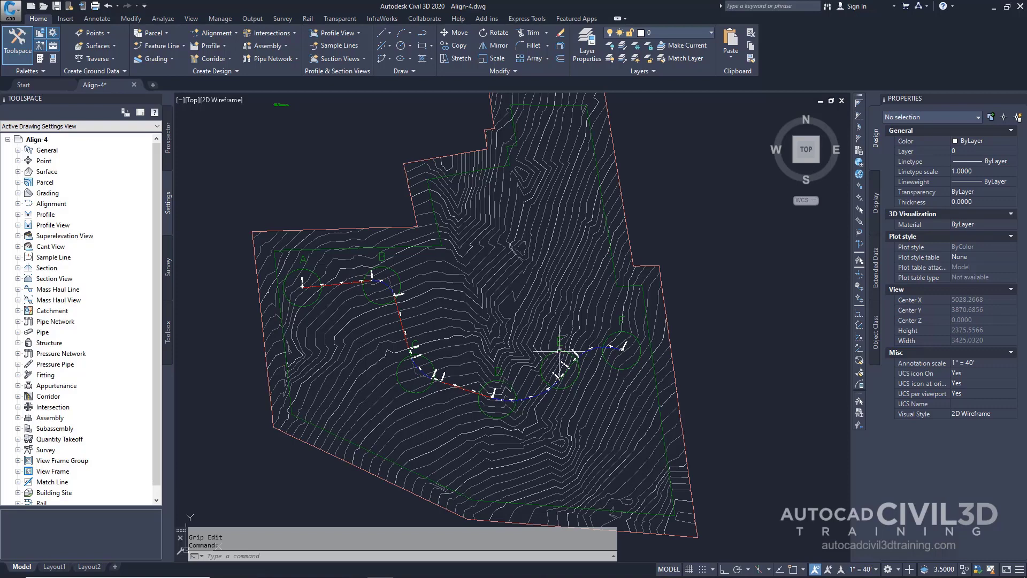
Stretch the point-of-intersection grip at D northeast within its circle and the square grip at E to the middle of its circle.
{"action": "scroll", "coordinate": [577, 382], "scroll_direction": "up", "scroll_amount": 4}
{"action": "scroll", "coordinate": [576, 382], "scroll_direction": "up", "scroll_amount": 3}
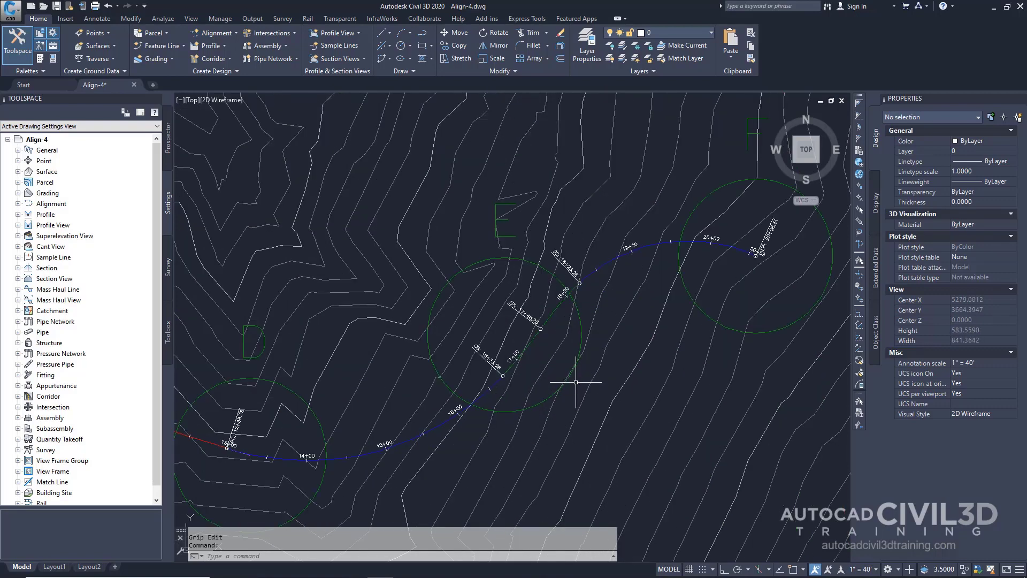
{"action": "scroll", "coordinate": [567, 380], "scroll_direction": "down", "scroll_amount": 5}
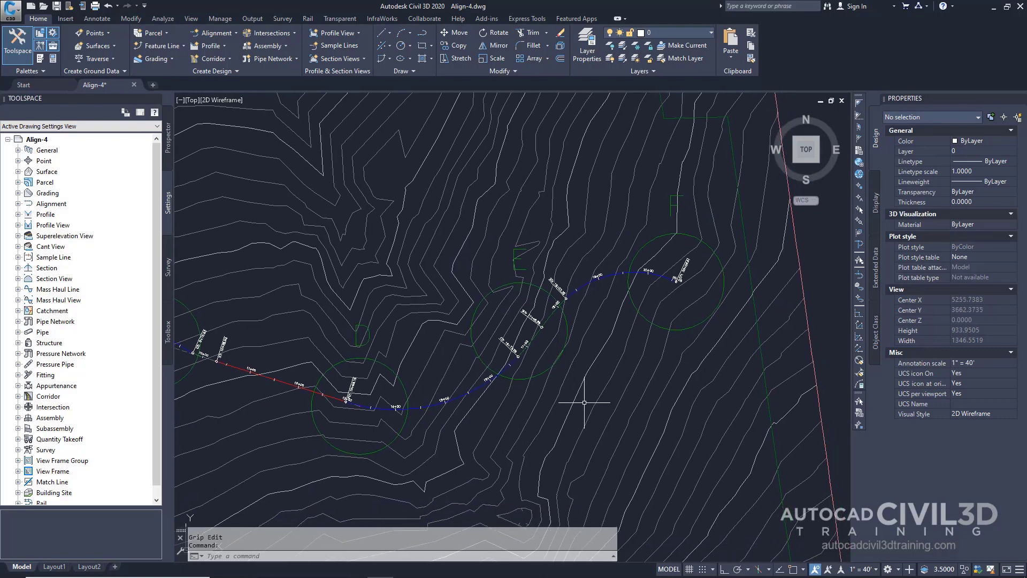
{"action": "left_click", "coordinate": [420, 407]}
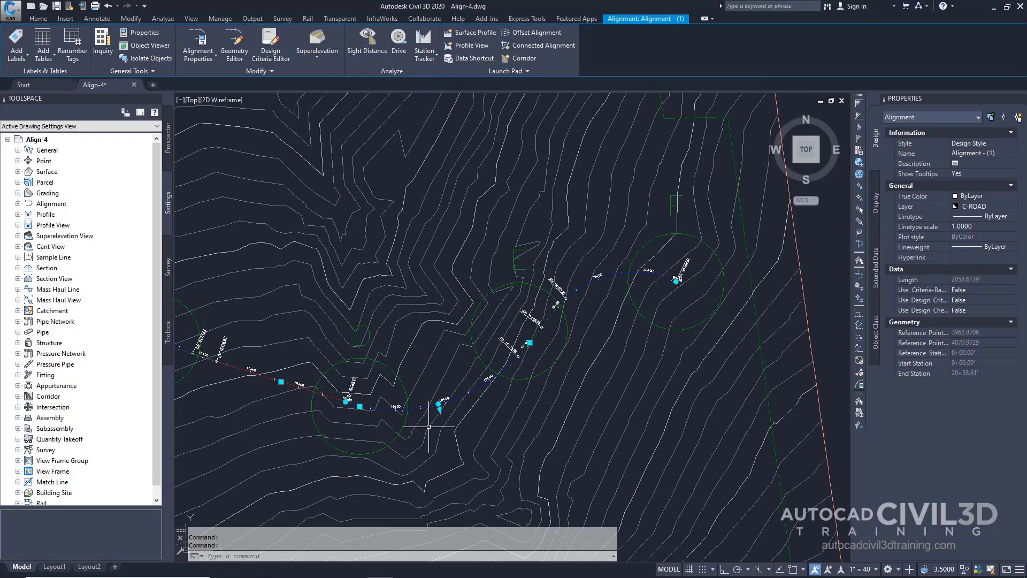
{"action": "left_click", "coordinate": [360, 406]}
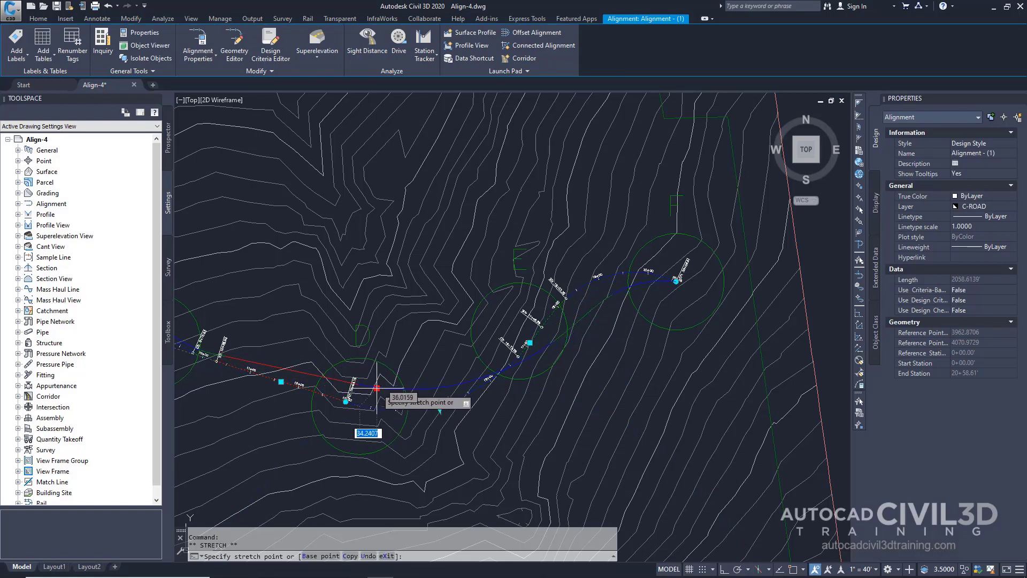
{"action": "left_click", "coordinate": [377, 388]}
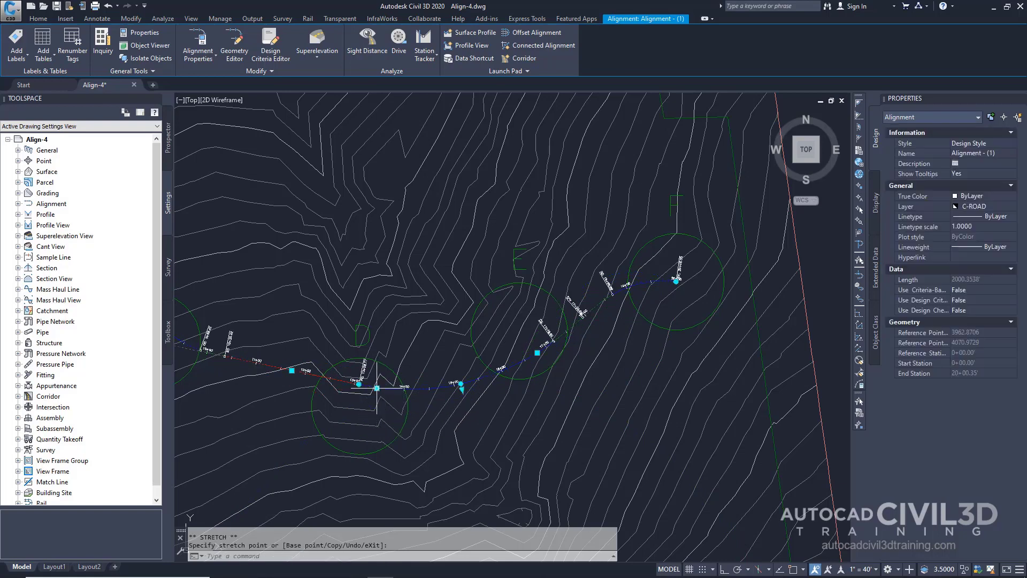
{"action": "left_click", "coordinate": [537, 352]}
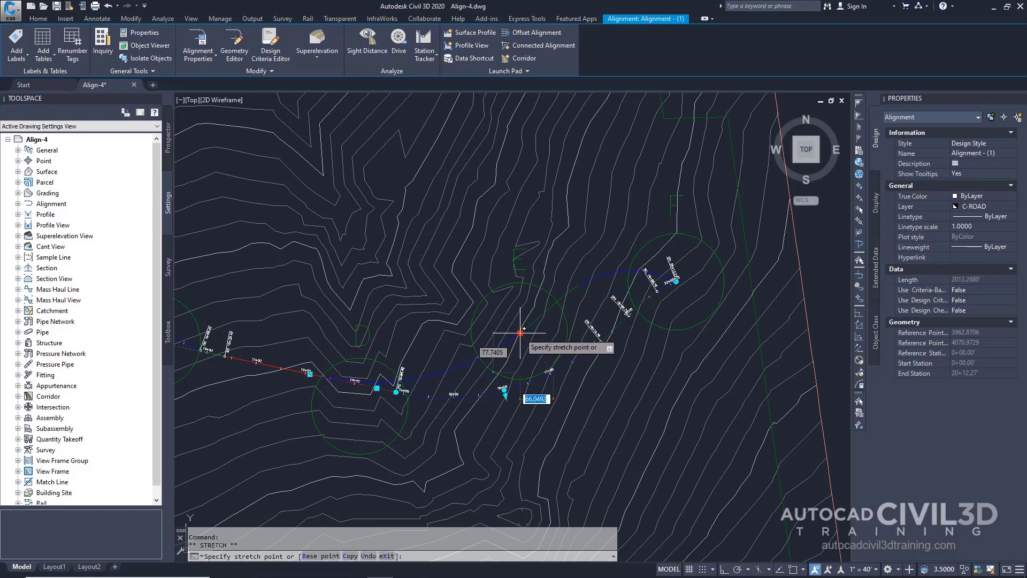
{"action": "left_click", "coordinate": [520, 333]}
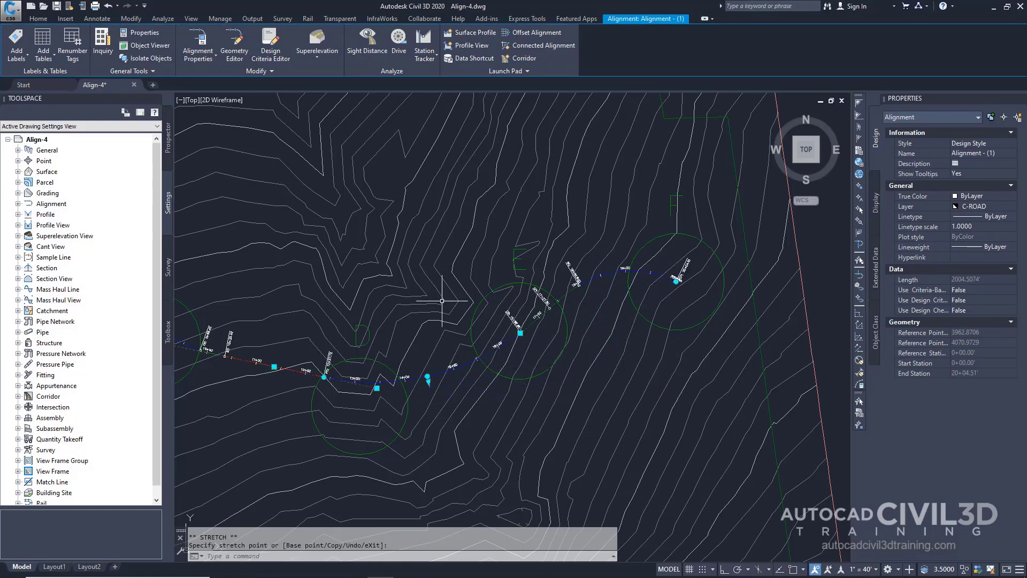
Add a single segment label to the alignment curve between D and E.
{"action": "left_click", "coordinate": [28, 59]}
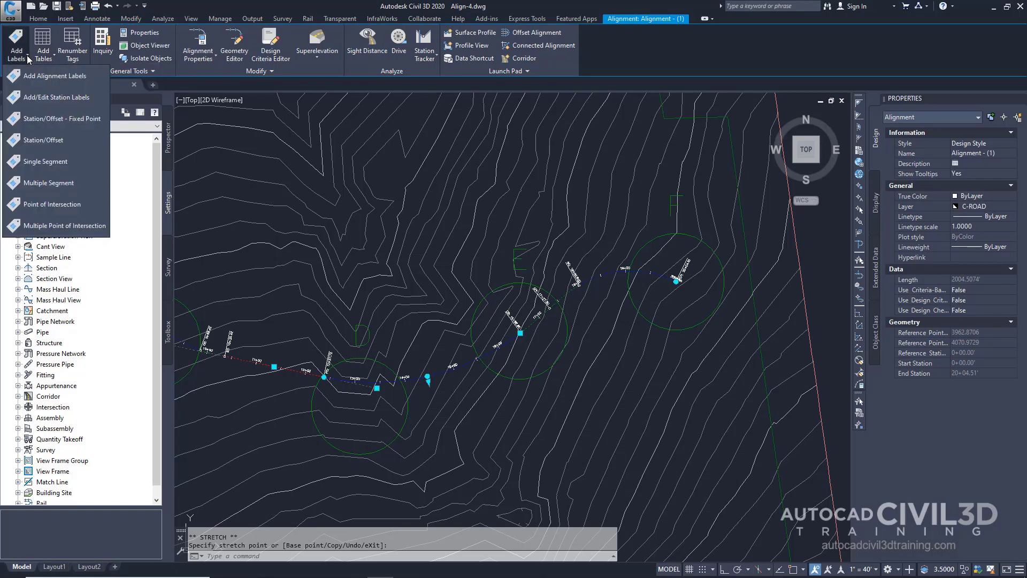
{"action": "left_click", "coordinate": [62, 162]}
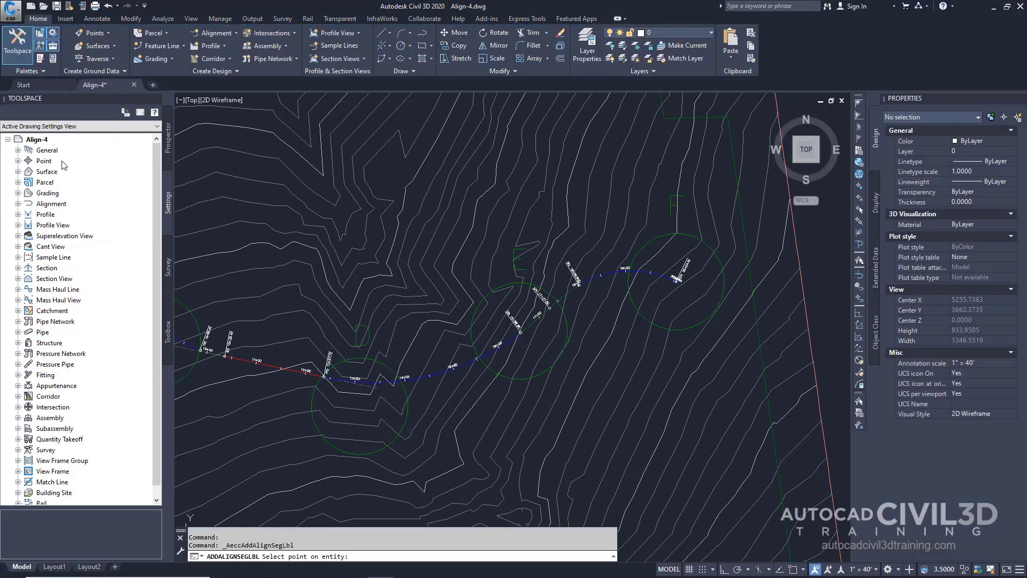
{"action": "scroll", "coordinate": [369, 377], "scroll_direction": "down", "scroll_amount": 2}
{"action": "scroll", "coordinate": [387, 343], "scroll_direction": "up", "scroll_amount": 5}
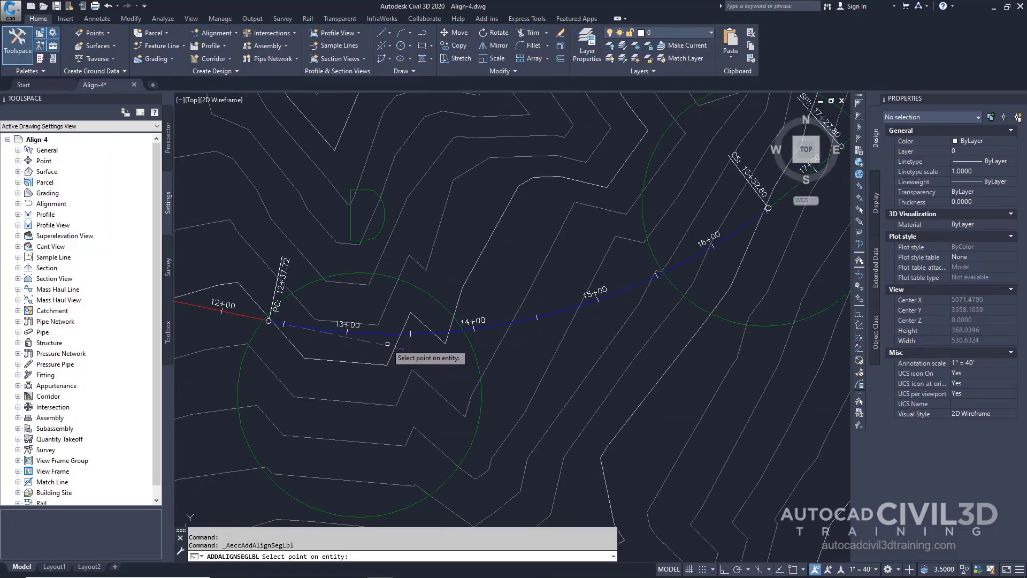
{"action": "left_click", "coordinate": [384, 333]}
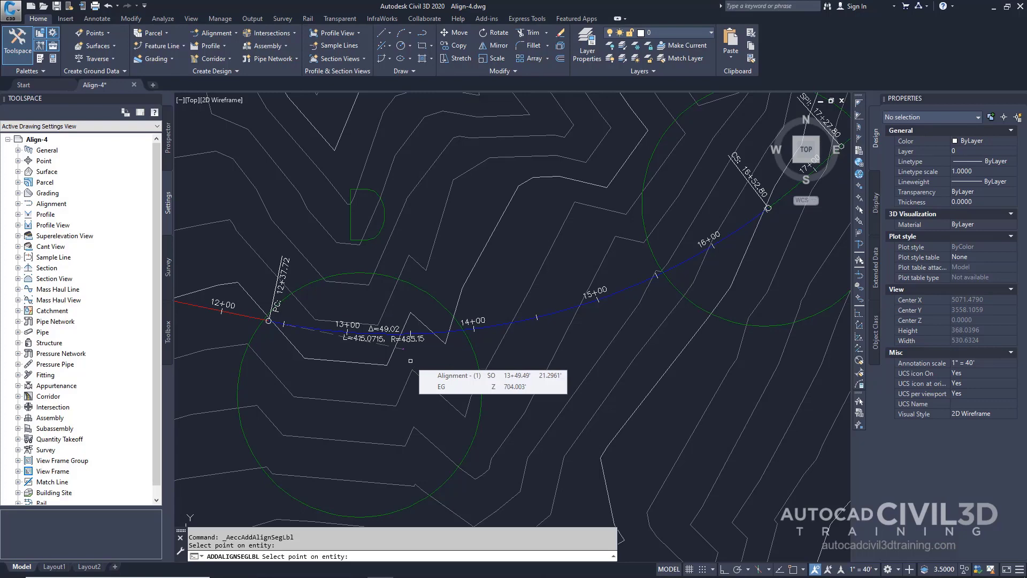
{"action": "key", "text": "Escape"}
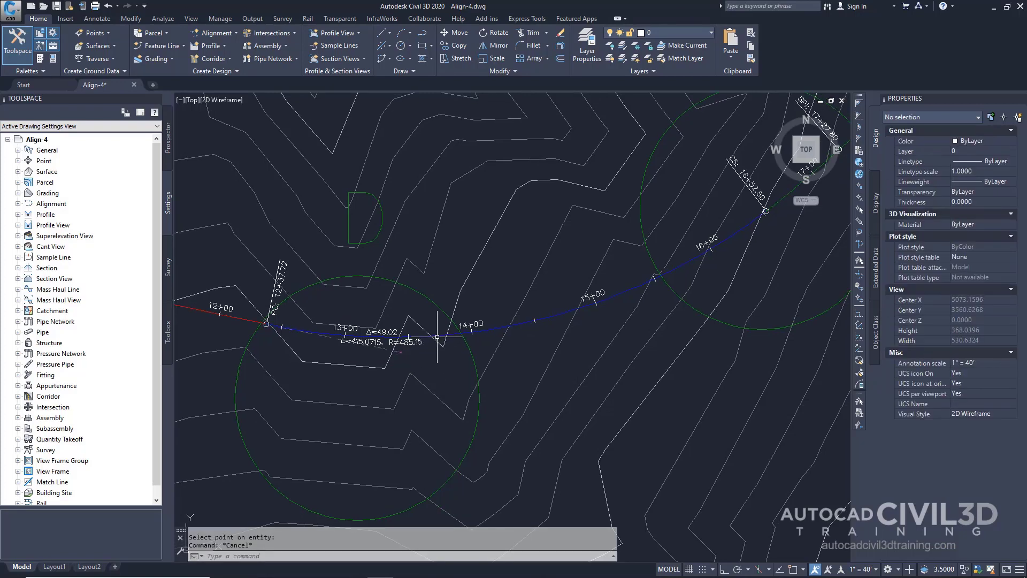
Stretch the labelled curve's point-of-intersection grip at D southward into the lower half of its circle.
{"action": "left_click", "coordinate": [437, 336]}
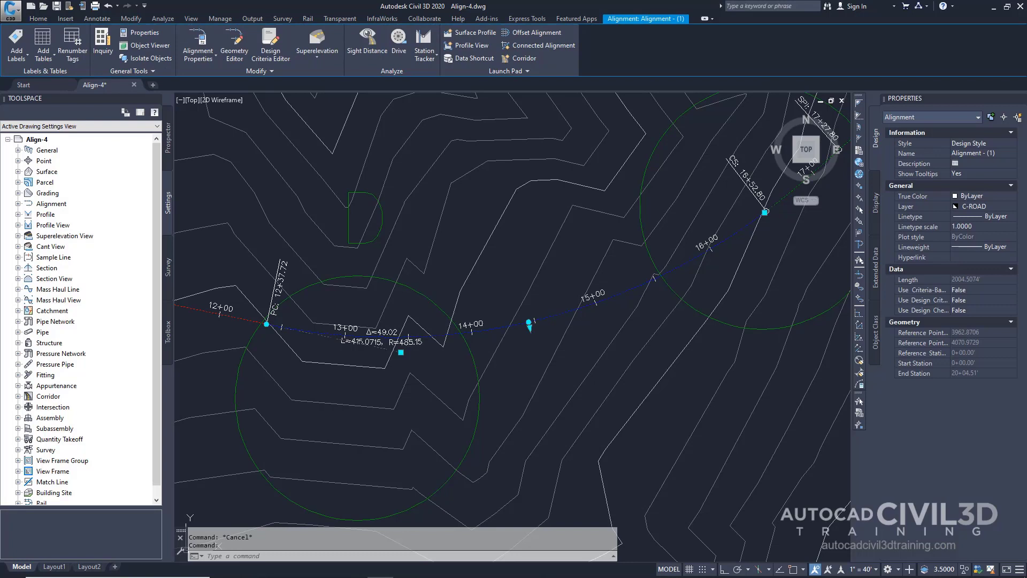
{"action": "left_click", "coordinate": [401, 352]}
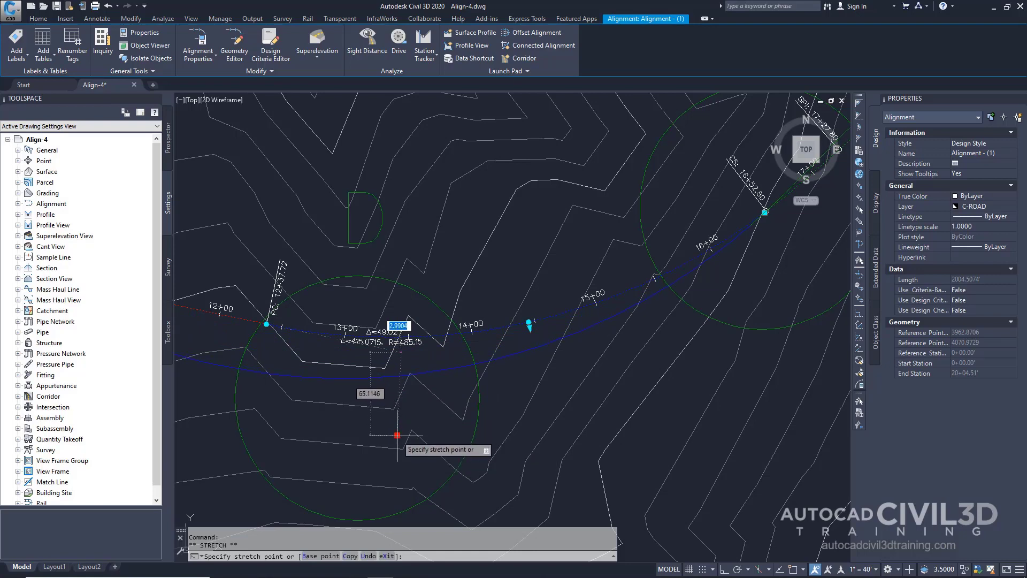
{"action": "left_click", "coordinate": [388, 452]}
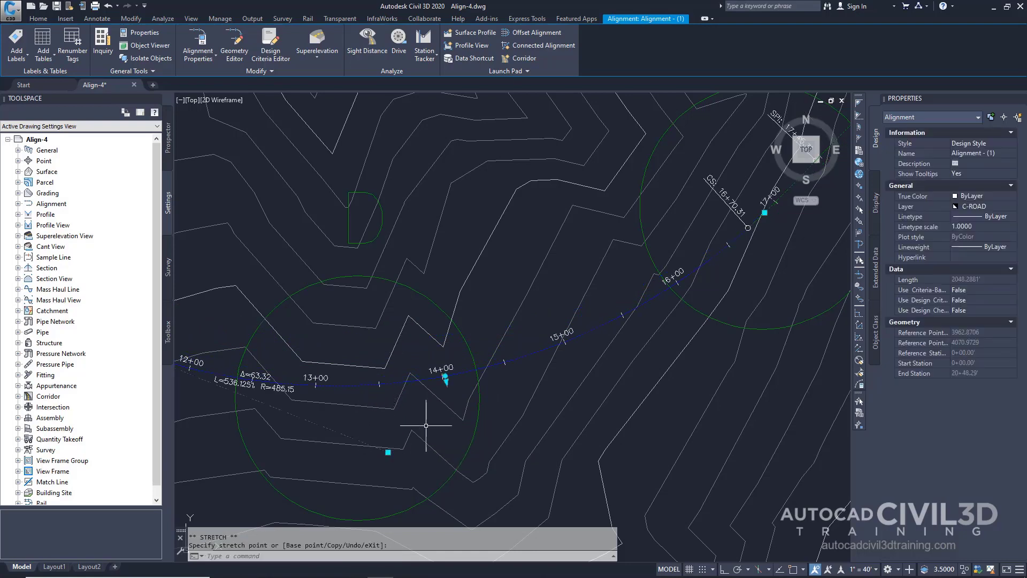
{"action": "key", "text": "Escape"}
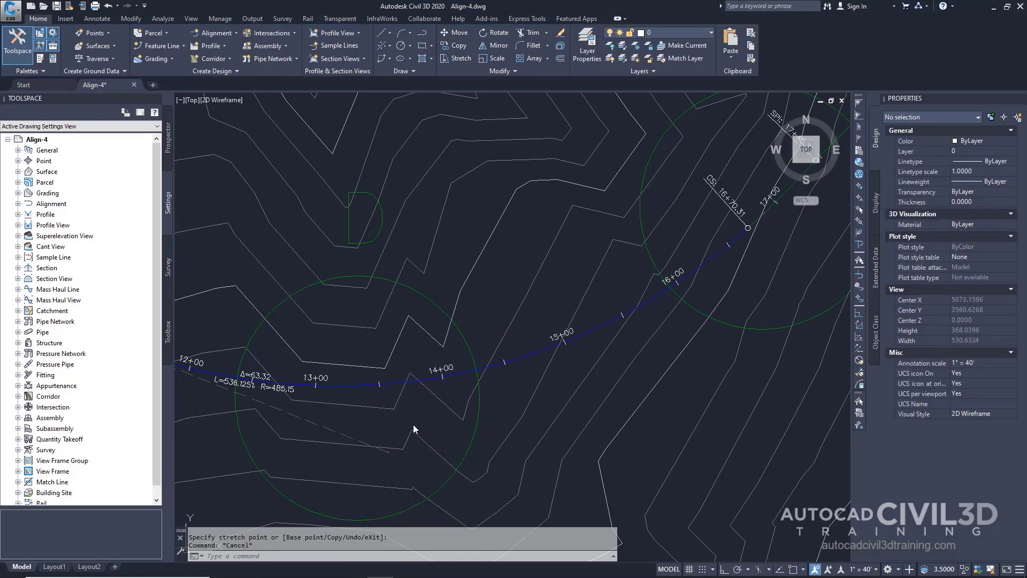
{"action": "left_click", "coordinate": [387, 451]}
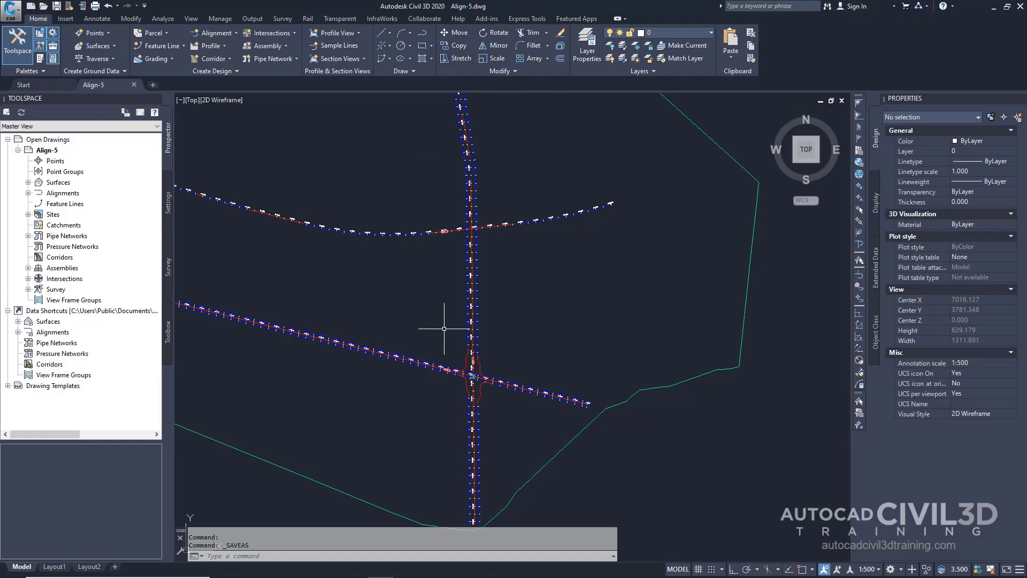
Open the masking settings in the alignment properties of the Road B-Left-3.000 offset alignment at the Road A intersection.
{"action": "scroll", "coordinate": [458, 448], "scroll_direction": "up", "scroll_amount": 2}
{"action": "scroll", "coordinate": [458, 448], "scroll_direction": "up", "scroll_amount": 1}
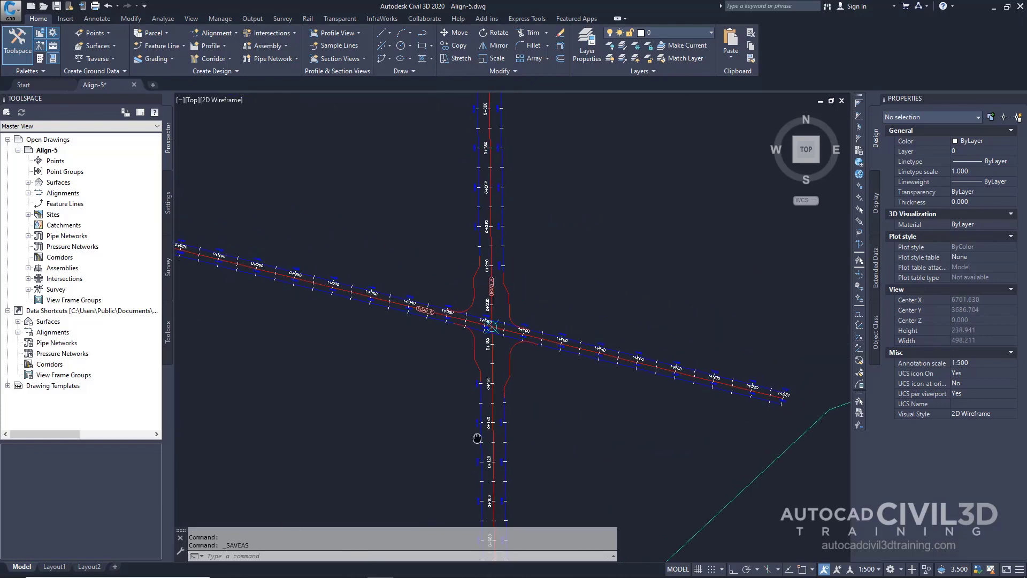
{"action": "scroll", "coordinate": [478, 376], "scroll_direction": "up", "scroll_amount": 3}
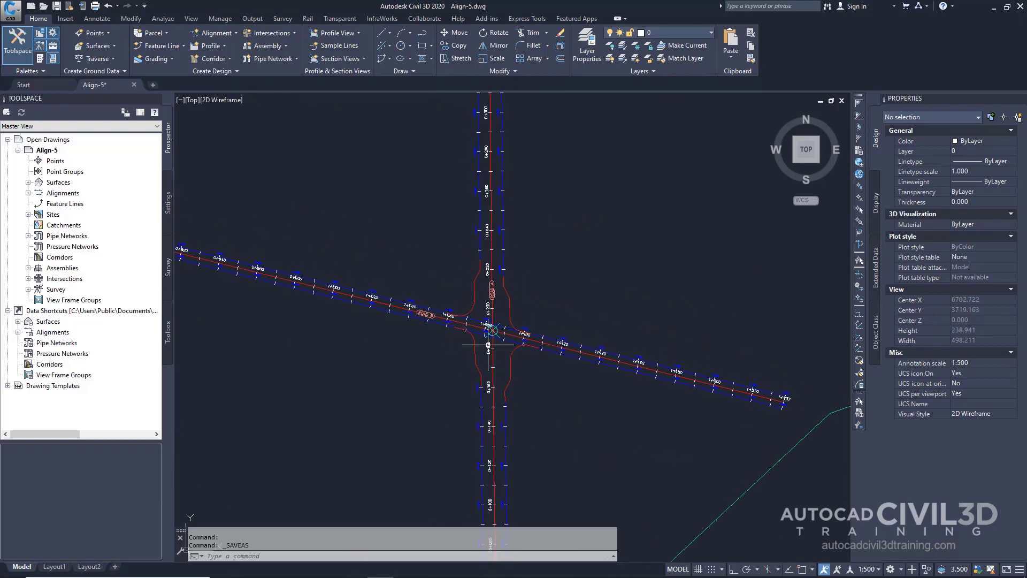
{"action": "scroll", "coordinate": [492, 325], "scroll_direction": "up", "scroll_amount": 3}
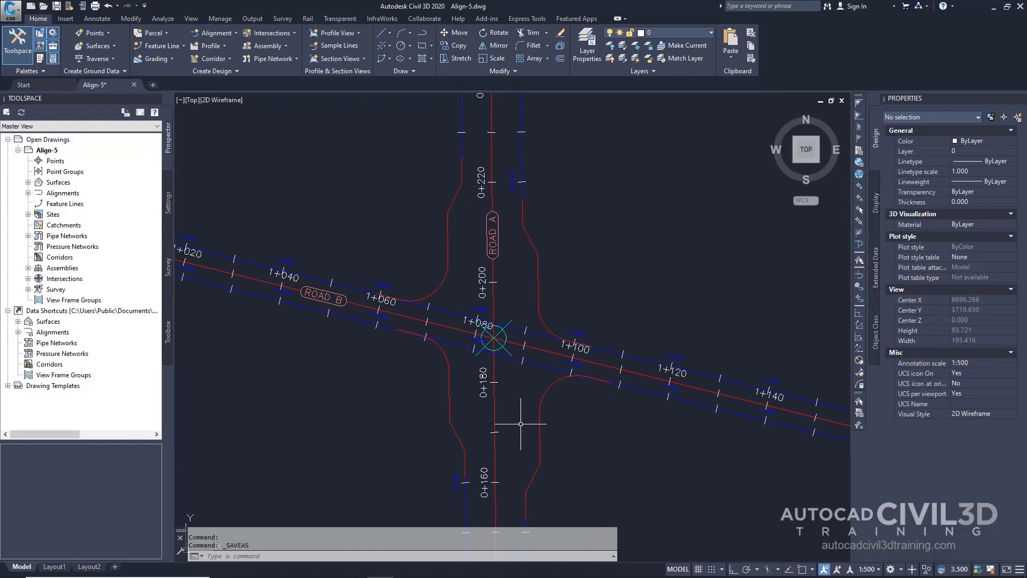
{"action": "mouse_move", "coordinate": [521, 424]}
{"action": "key", "text": "Escape"}
{"action": "middle_click_drag", "start_coordinate": [601, 261], "coordinate": [598, 259]}
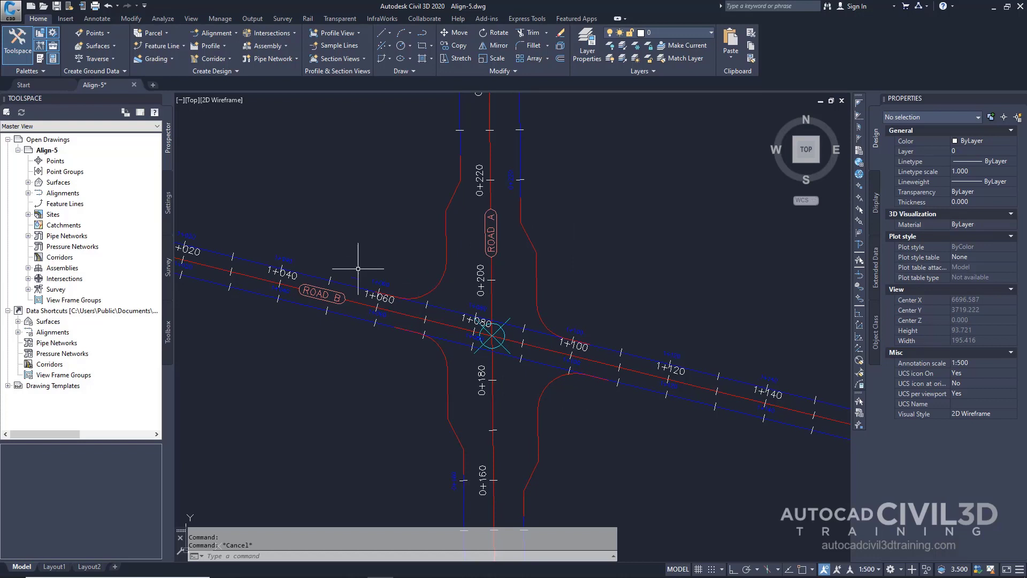
{"action": "left_click", "coordinate": [352, 287]}
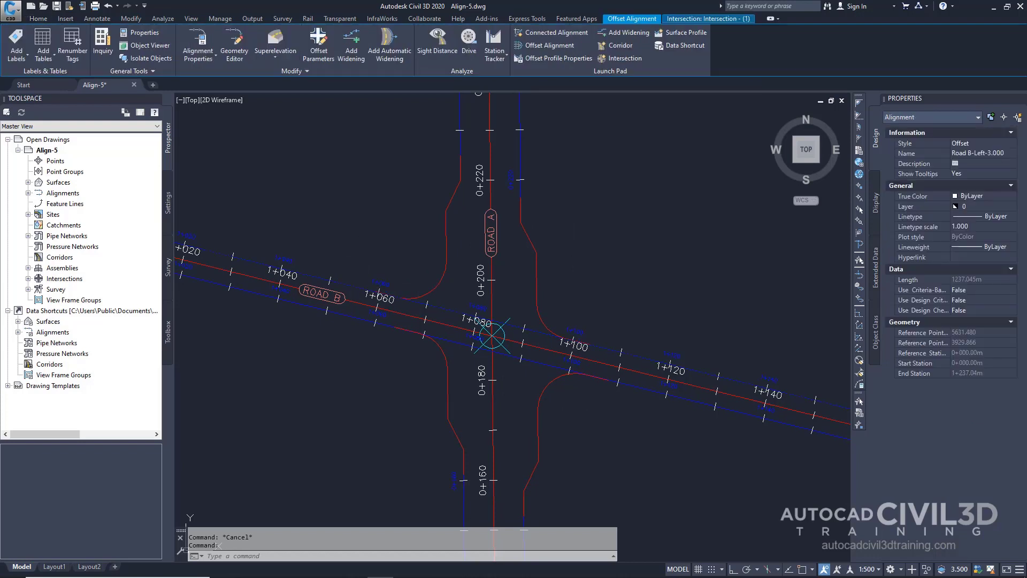
{"action": "mouse_move", "coordinate": [371, 248]}
{"action": "left_click", "coordinate": [203, 42]}
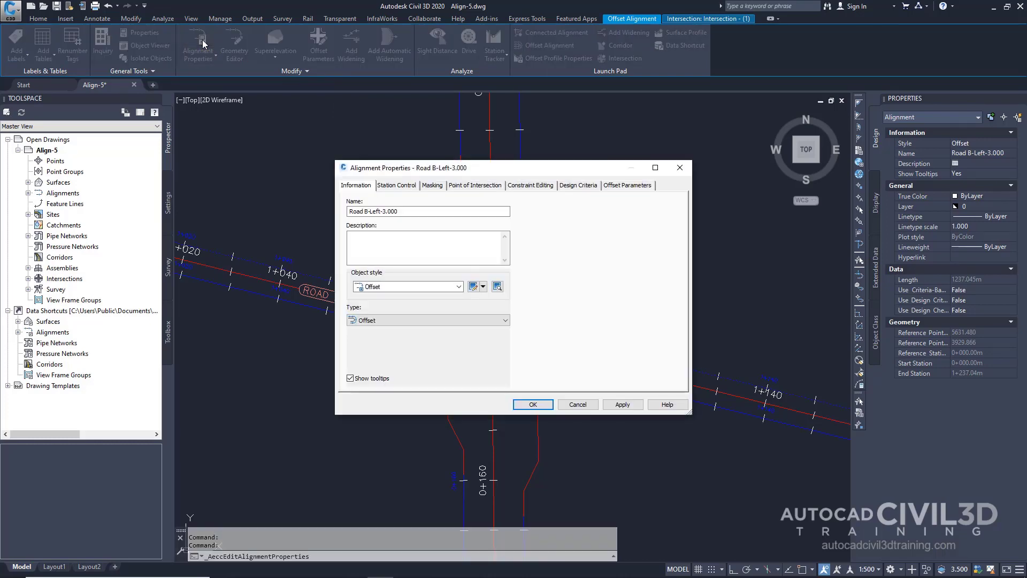
{"action": "left_click", "coordinate": [434, 186]}
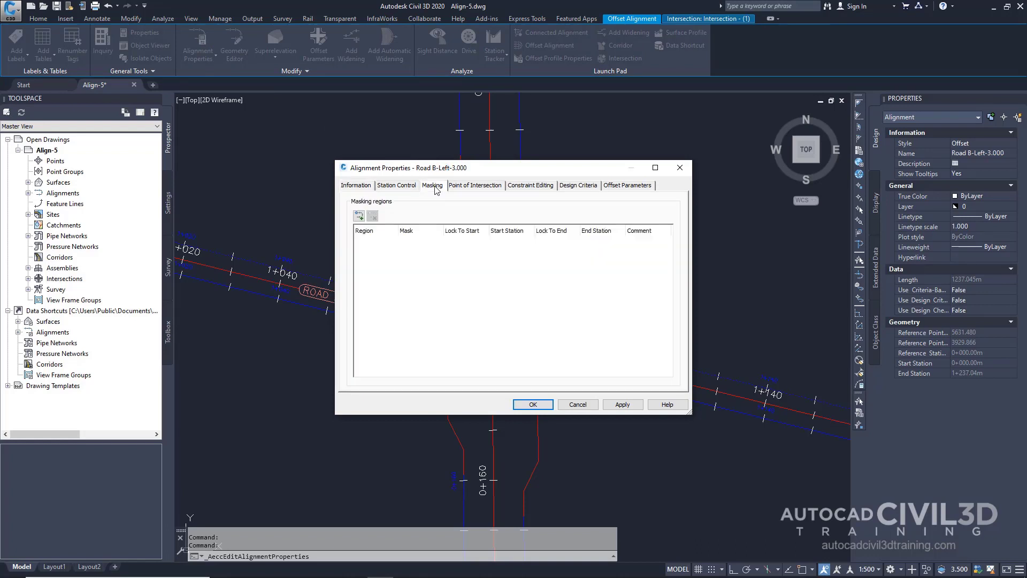
Add a masking region to Road B-Left-3.000 between the northern curb return endpoints, stations 1+064.42 m to 1+103.50 m, and apply it.
{"action": "left_click", "coordinate": [358, 216]}
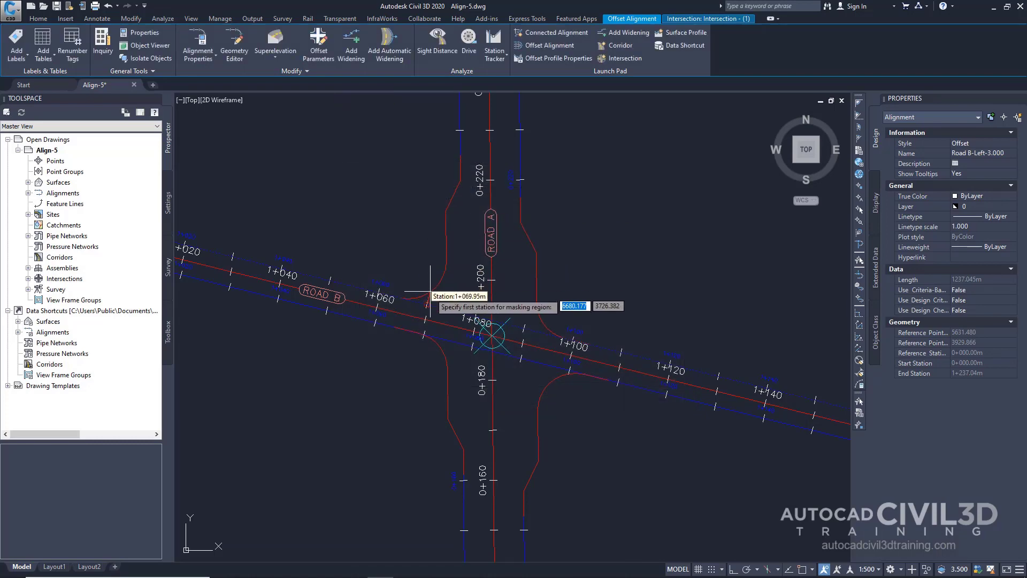
{"action": "scroll", "coordinate": [430, 294], "scroll_direction": "up", "scroll_amount": 4}
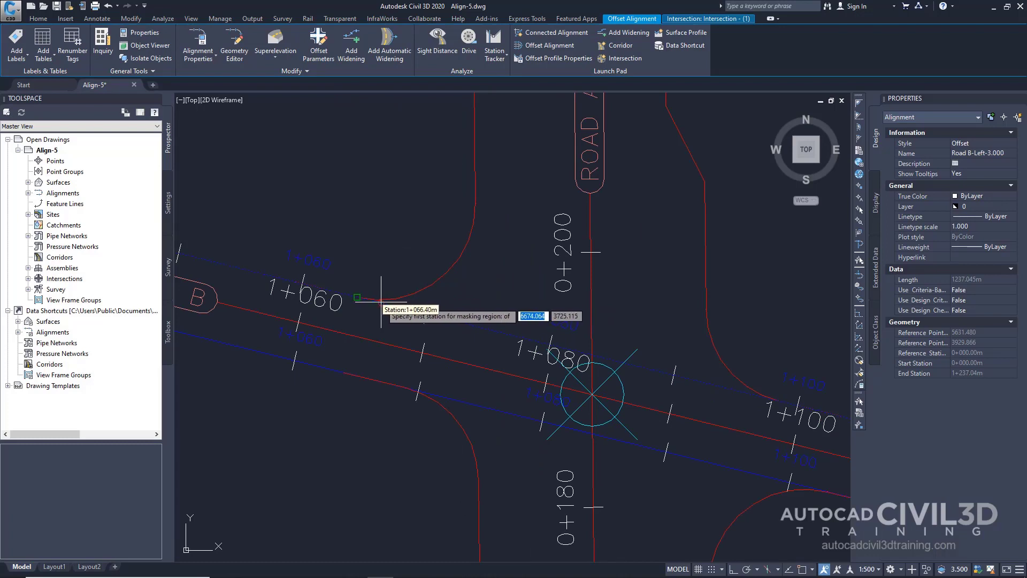
{"action": "left_click", "coordinate": [357, 296]}
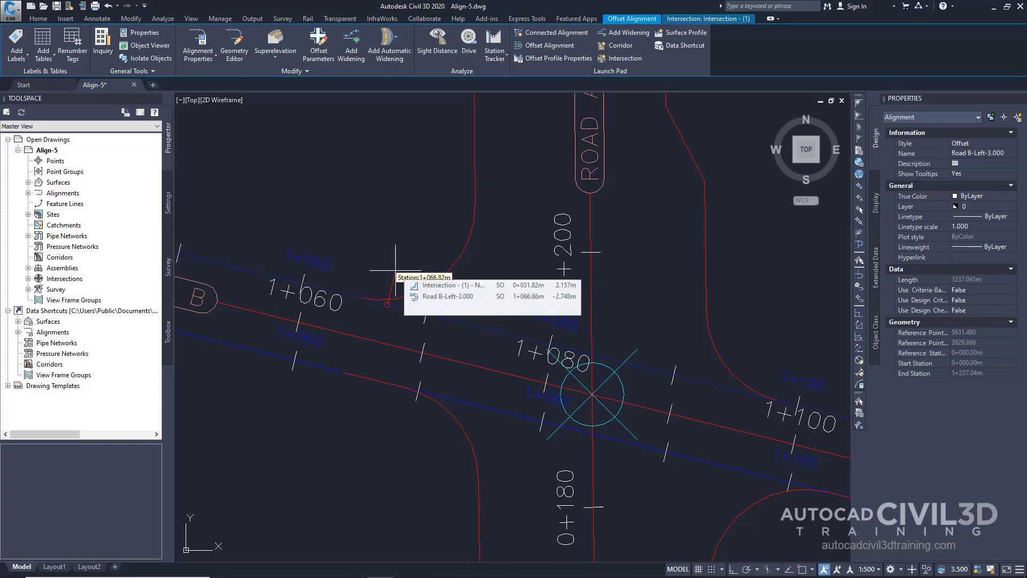
{"action": "mouse_move", "coordinate": [395, 270]}
{"action": "middle_mouse_down"}
{"action": "mouse_move", "coordinate": [378, 218]}
{"action": "mouse_move", "coordinate": [216, 167]}
{"action": "middle_mouse_up"}
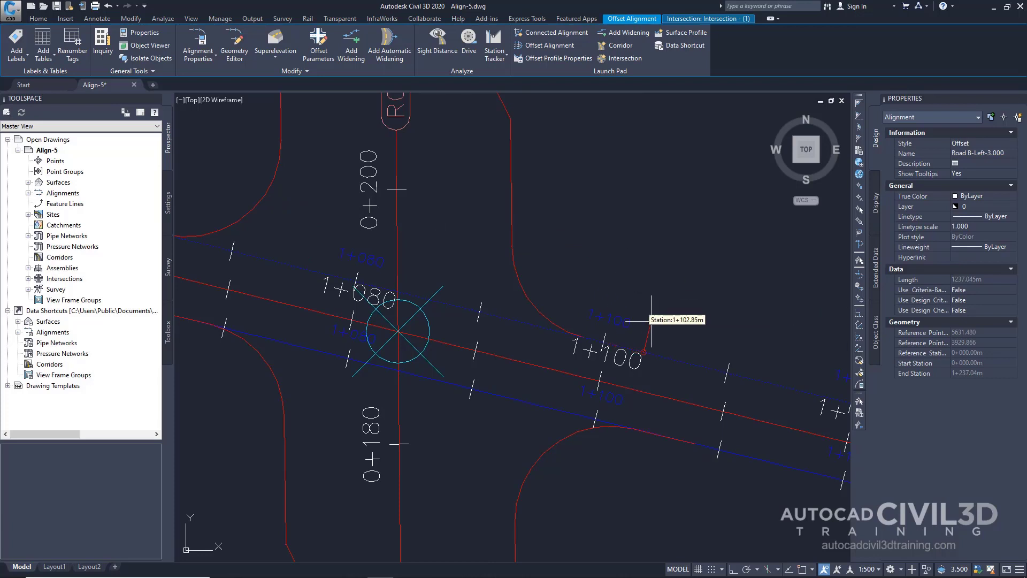
{"action": "left_click", "coordinate": [647, 351]}
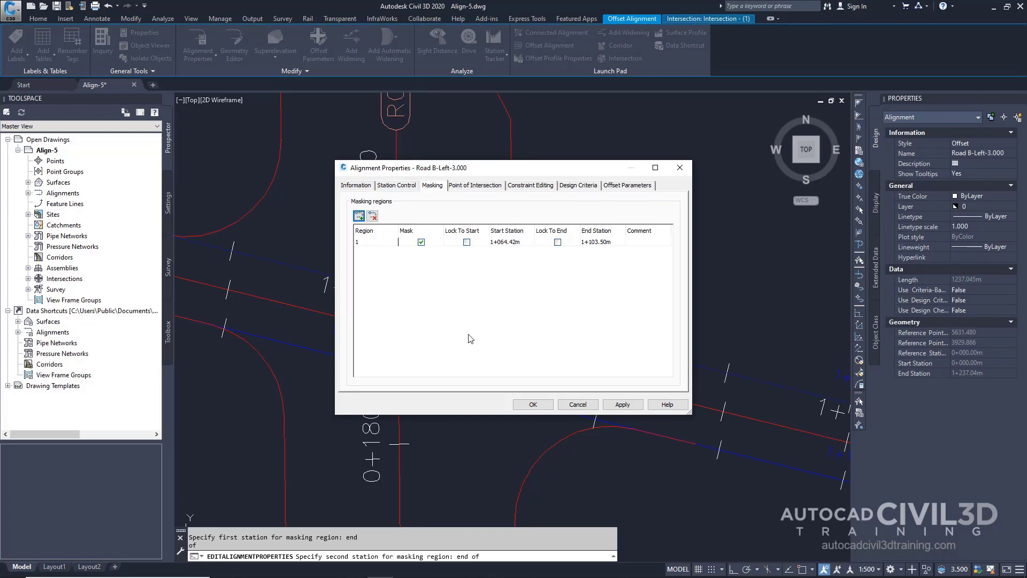
{"action": "left_click", "coordinate": [620, 405]}
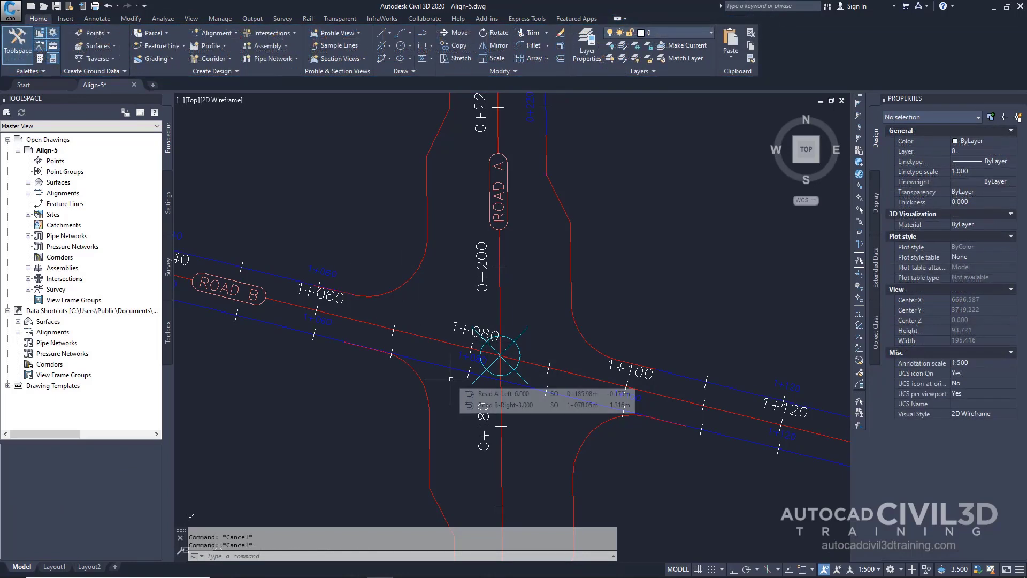
Mask the Road B-Right-3.000 offset alignment between the southern curb return endpoints, from station 1+063.98 m to 1+108.06 m.
{"action": "left_click", "coordinate": [440, 367]}
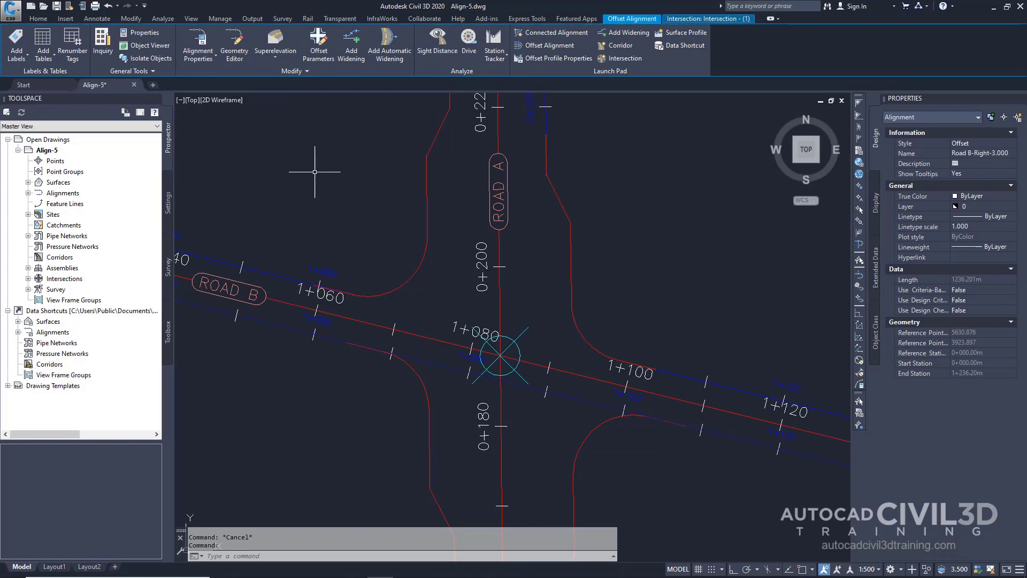
{"action": "left_click", "coordinate": [206, 44]}
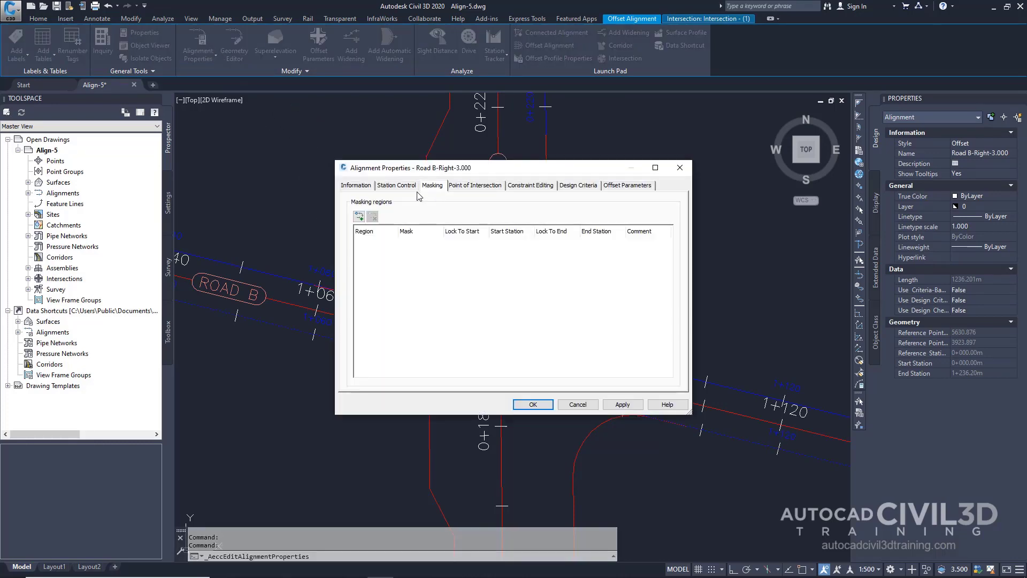
{"action": "left_click", "coordinate": [358, 216]}
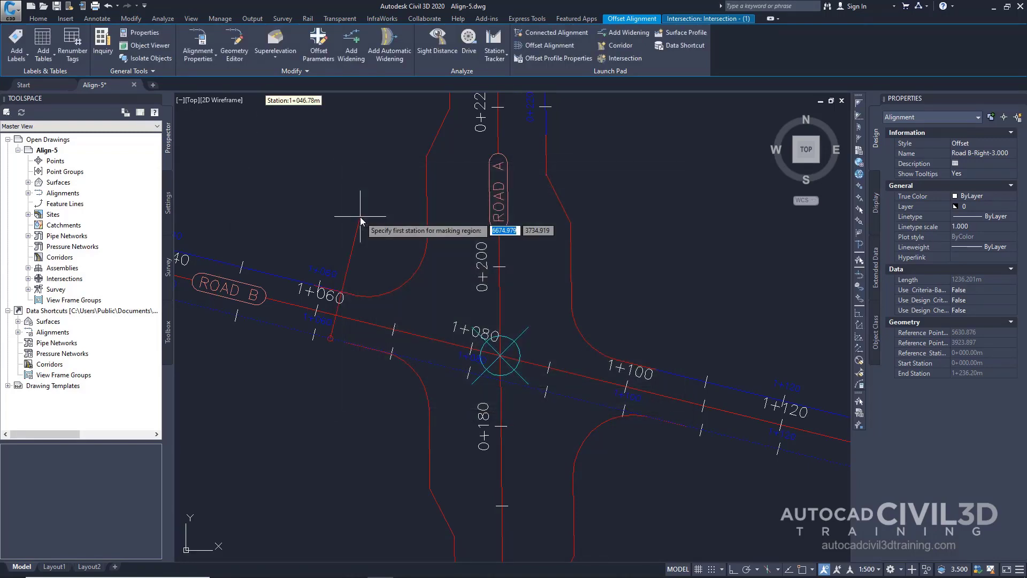
{"action": "type", "text": "en"}
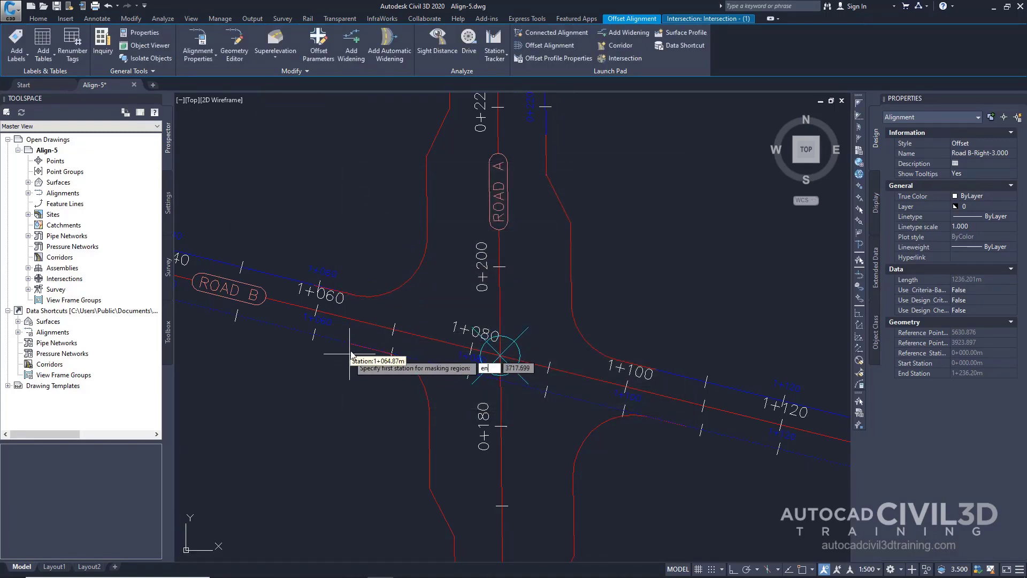
{"action": "type", "text": "d"}
{"action": "key", "text": "Return"}
{"action": "left_click", "coordinate": [345, 344]}
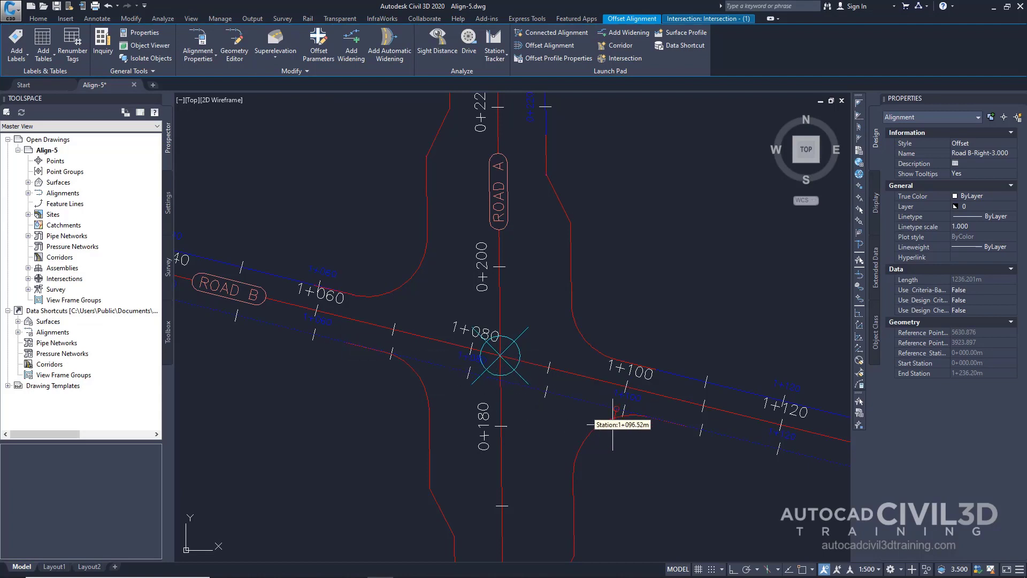
{"action": "left_click", "coordinate": [688, 428]}
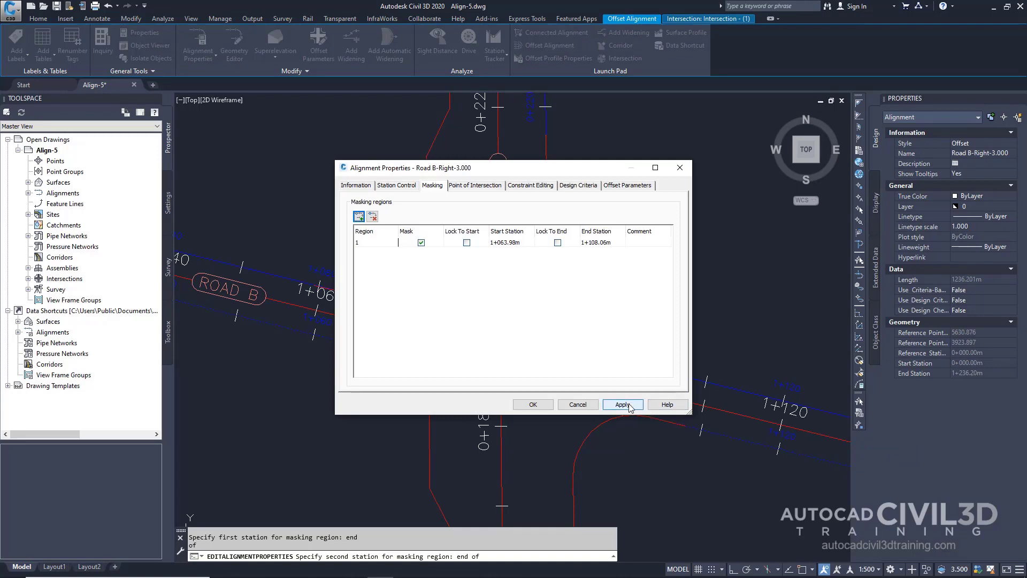
{"action": "left_click", "coordinate": [532, 405]}
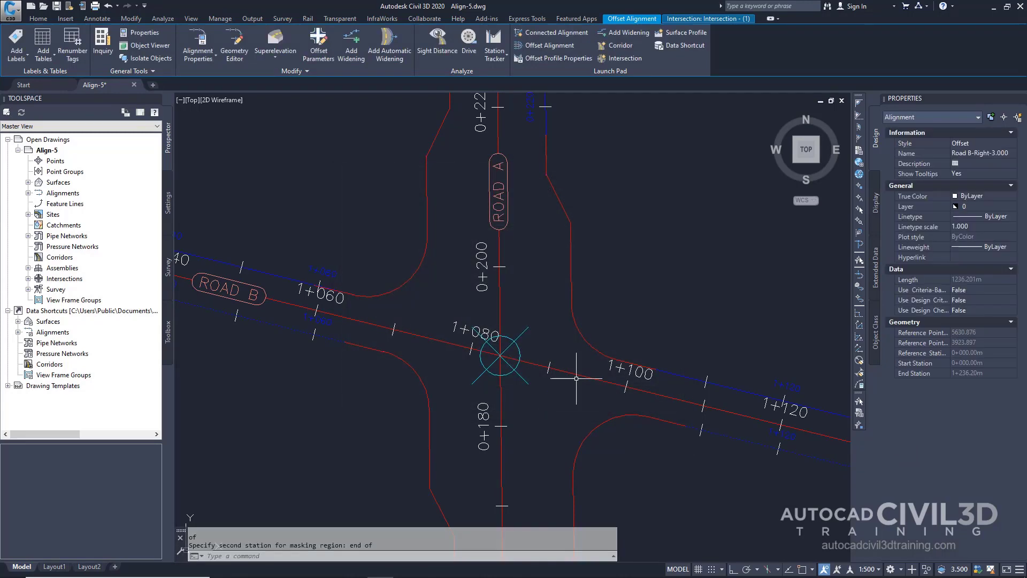
{"action": "mouse_move", "coordinate": [573, 382]}
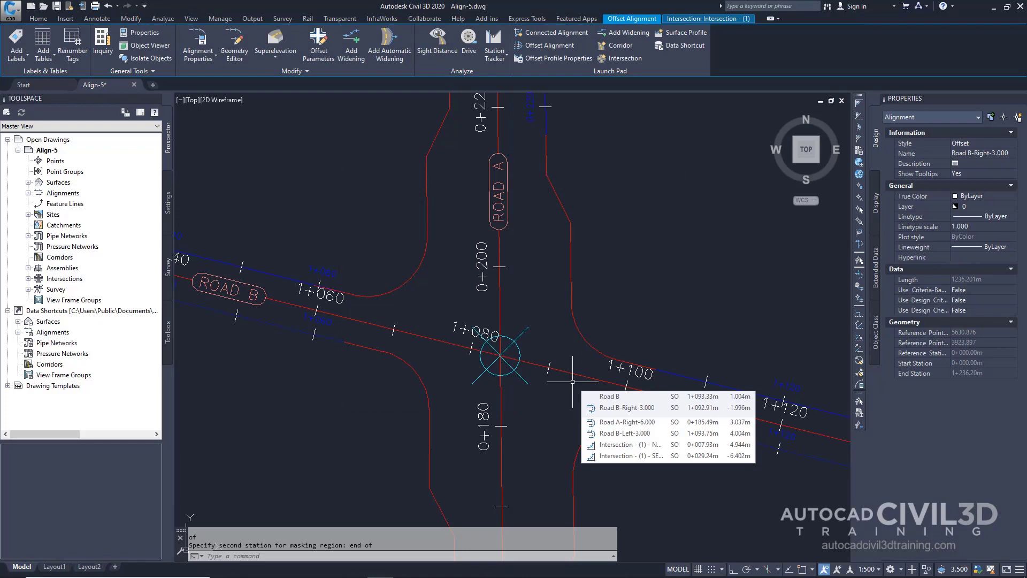